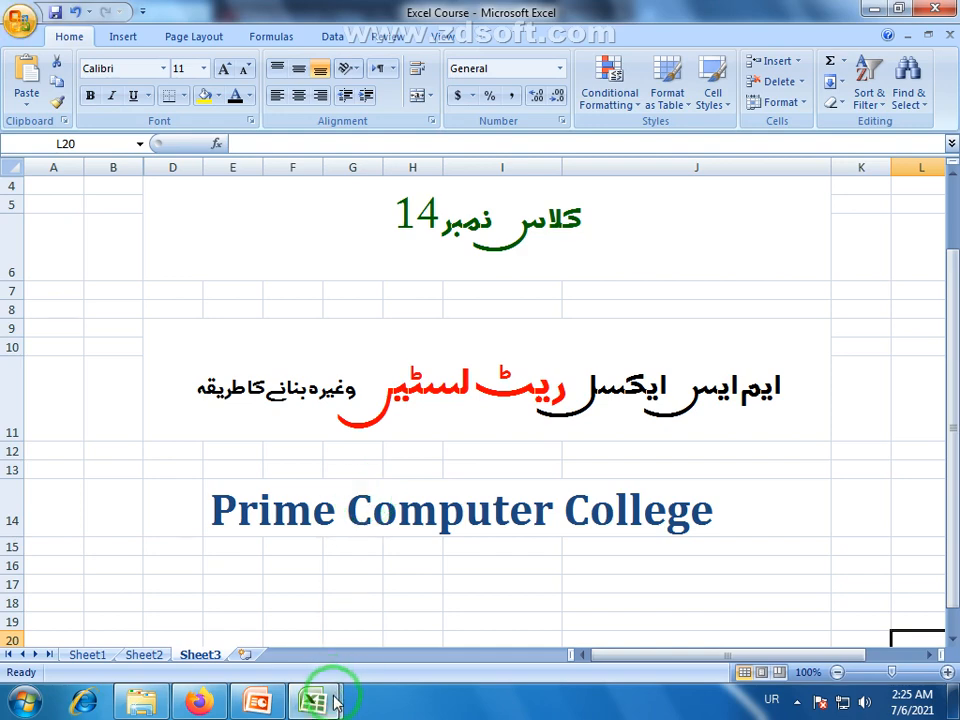
Step: Switch to the Book1 workbook and apply the bold 18-point Cambria cell style to all of Sheet3
mouse_move(315, 700)
left_click(422, 579)
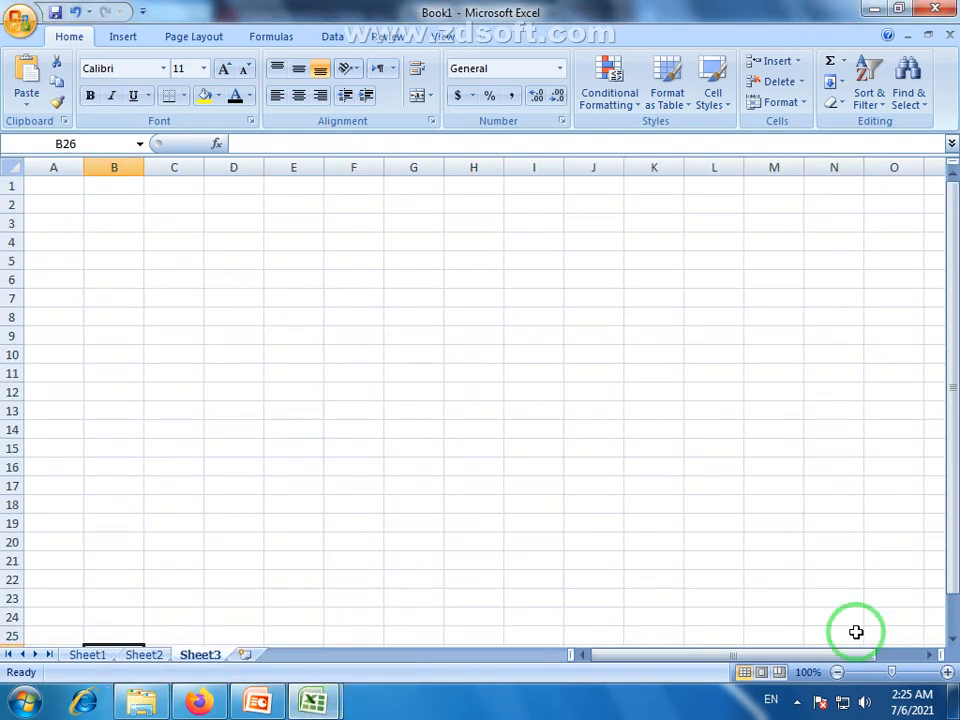
left_click(17, 160)
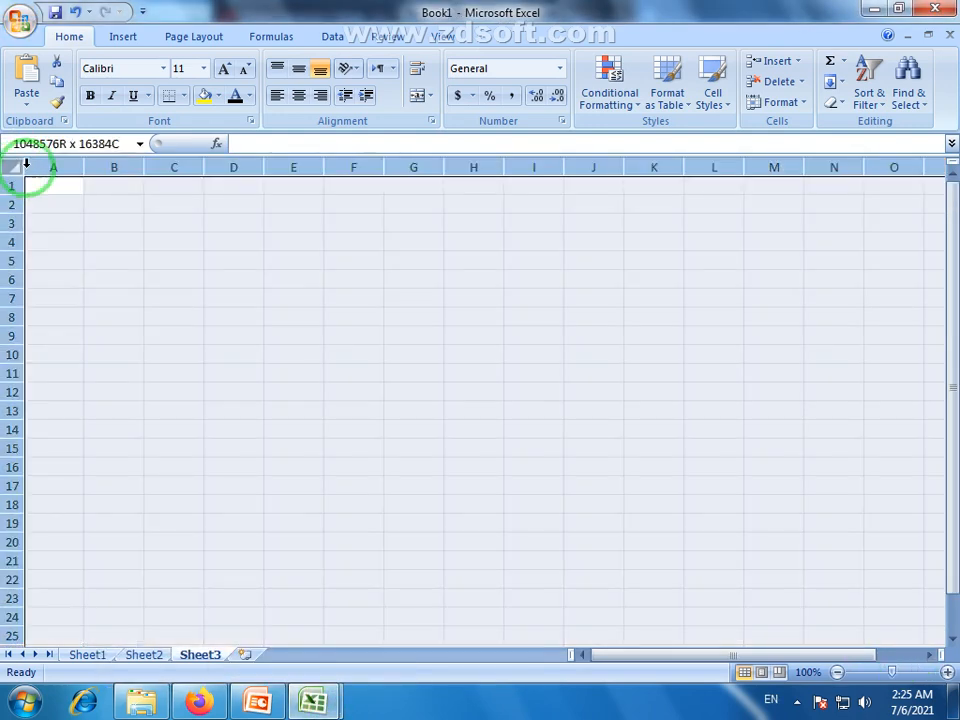
left_click(728, 106)
left_click(788, 261)
left_click(304, 355)
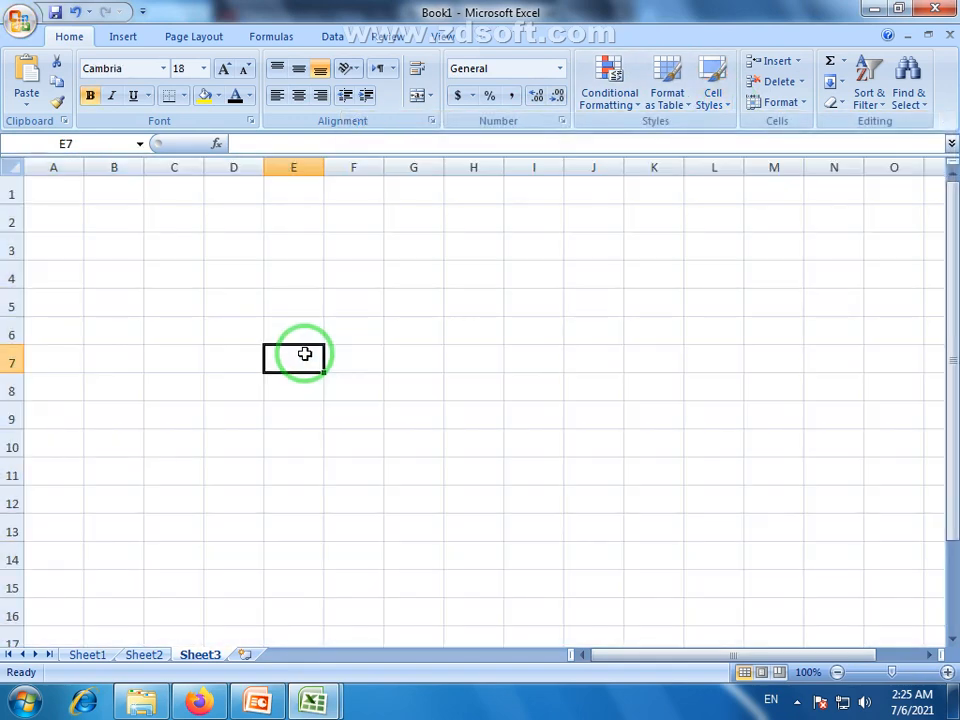
Step: Switch to Firefox to examine the rate list format images, previewing two Spreadsheet123 price list templates, and return to Book1 in Excel
mouse_move(200, 702)
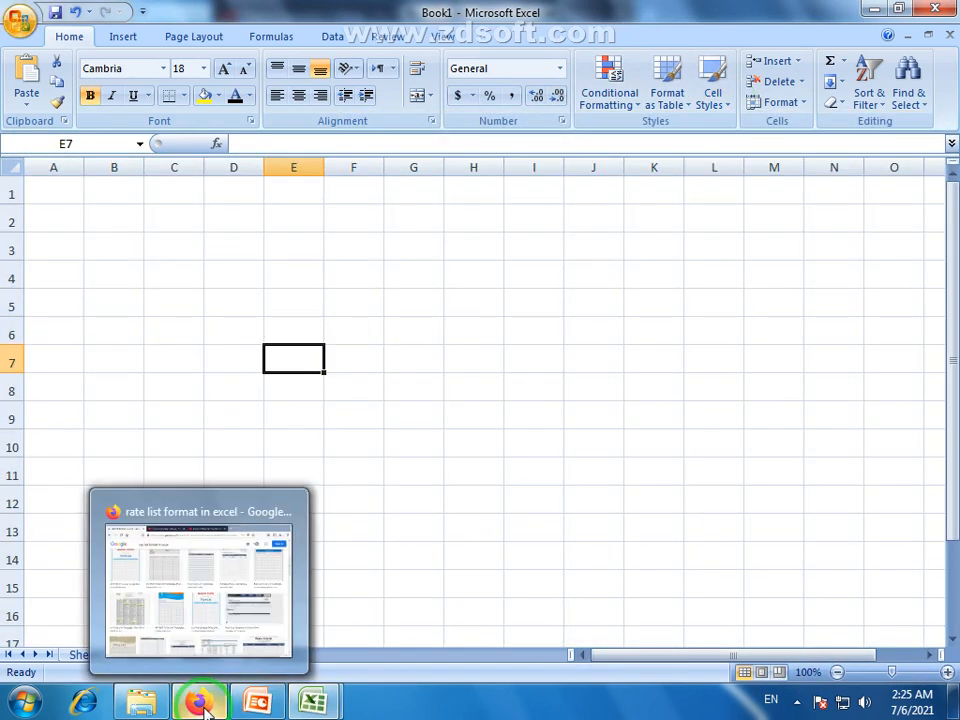
left_click(200, 703)
scroll(285, 209, "up", 3)
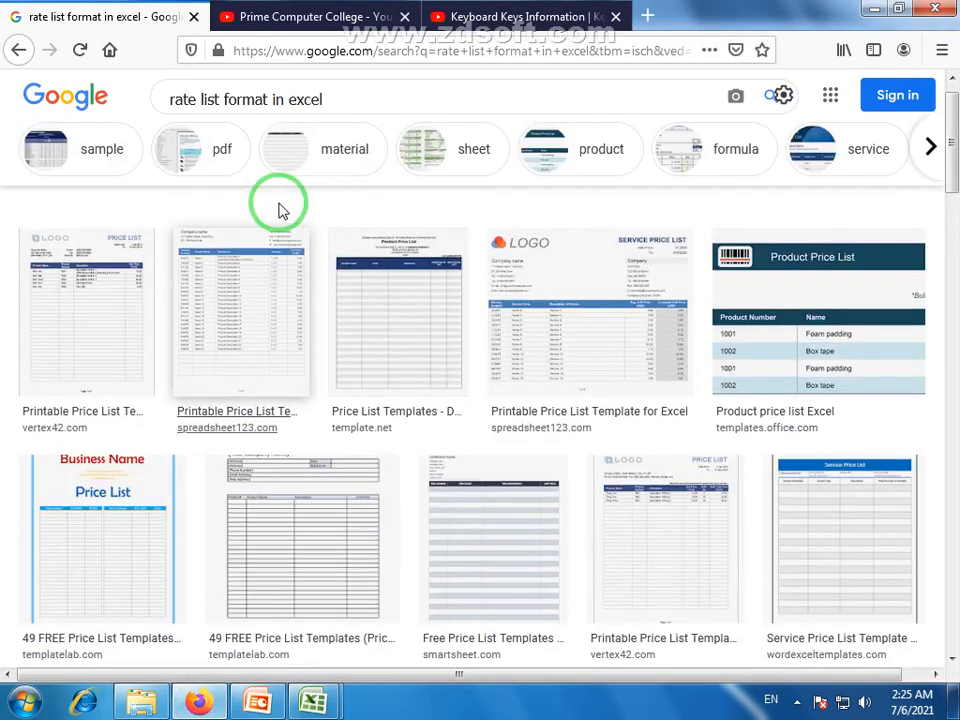
scroll(280, 206, "up", 1)
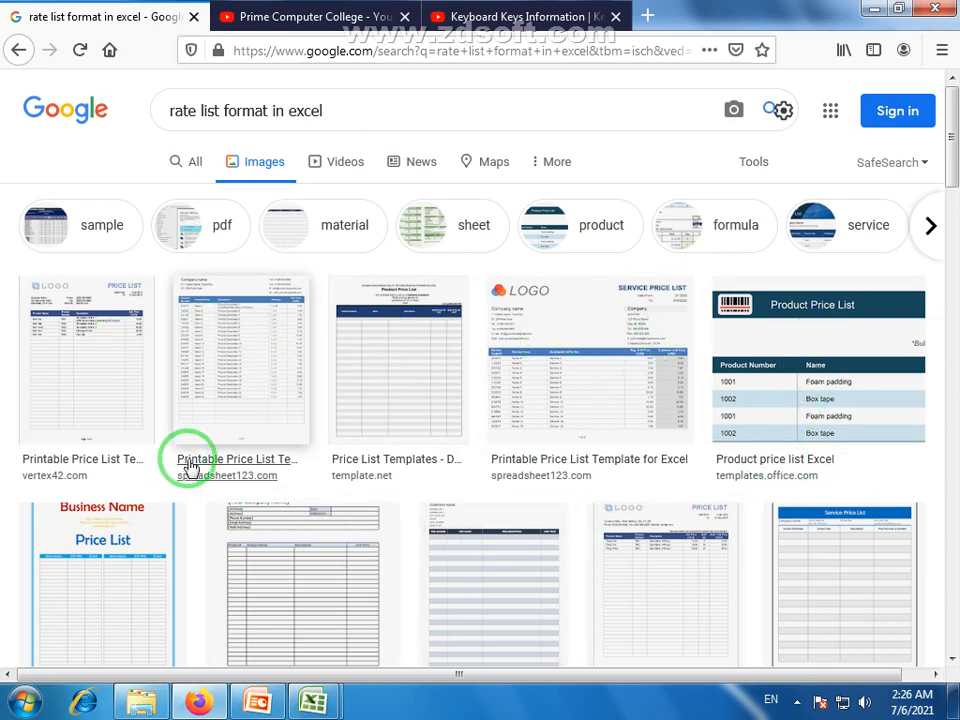
scroll(662, 420, "down", 2)
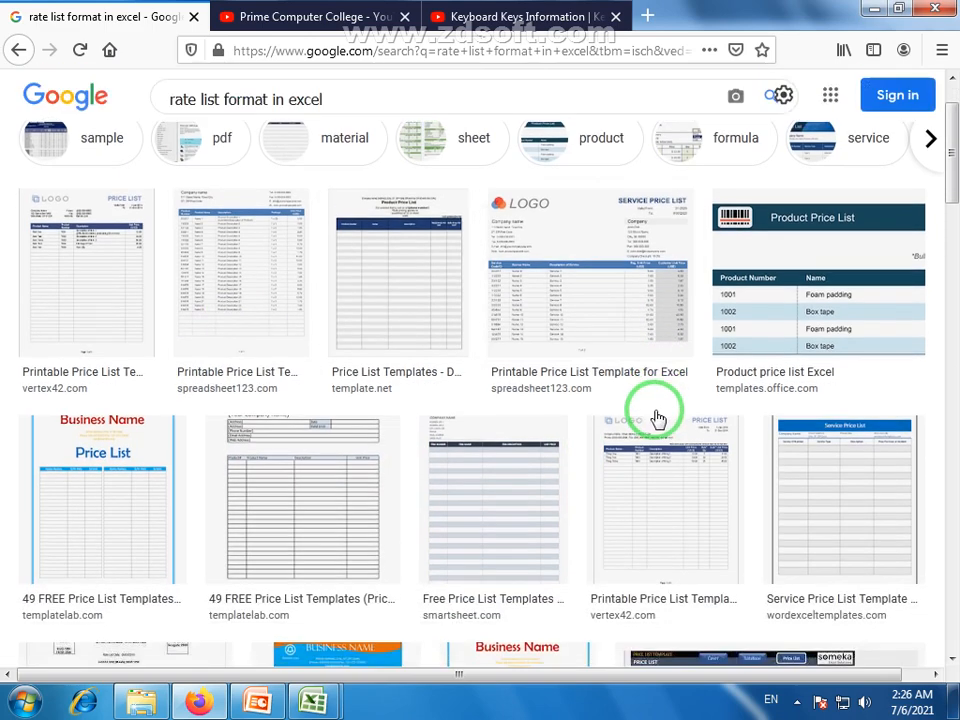
scroll(500, 325, "up", 2)
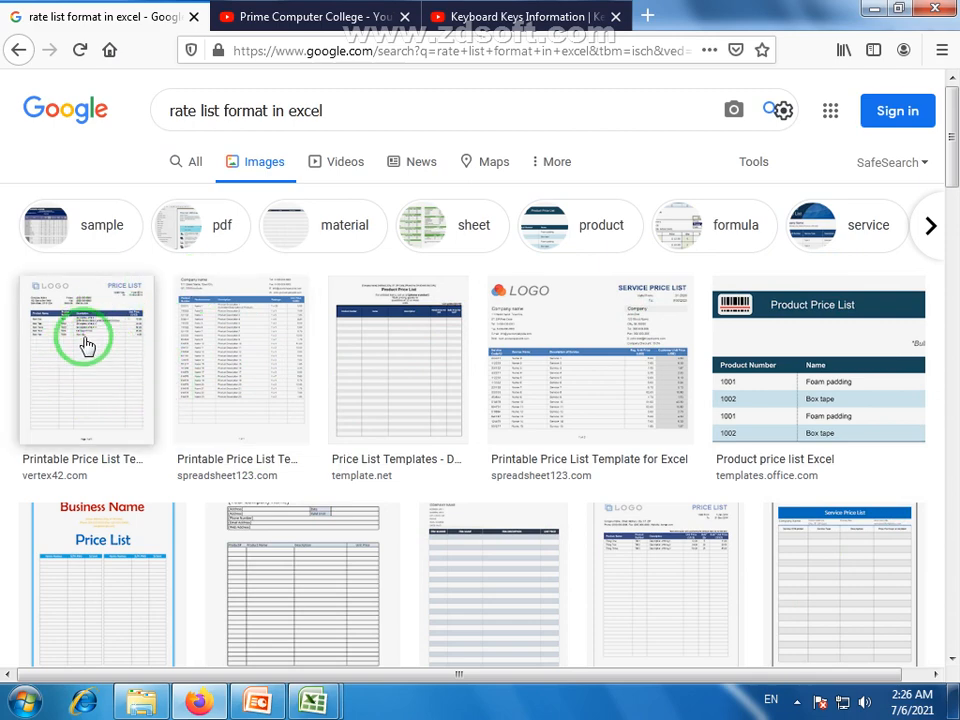
left_click(256, 340)
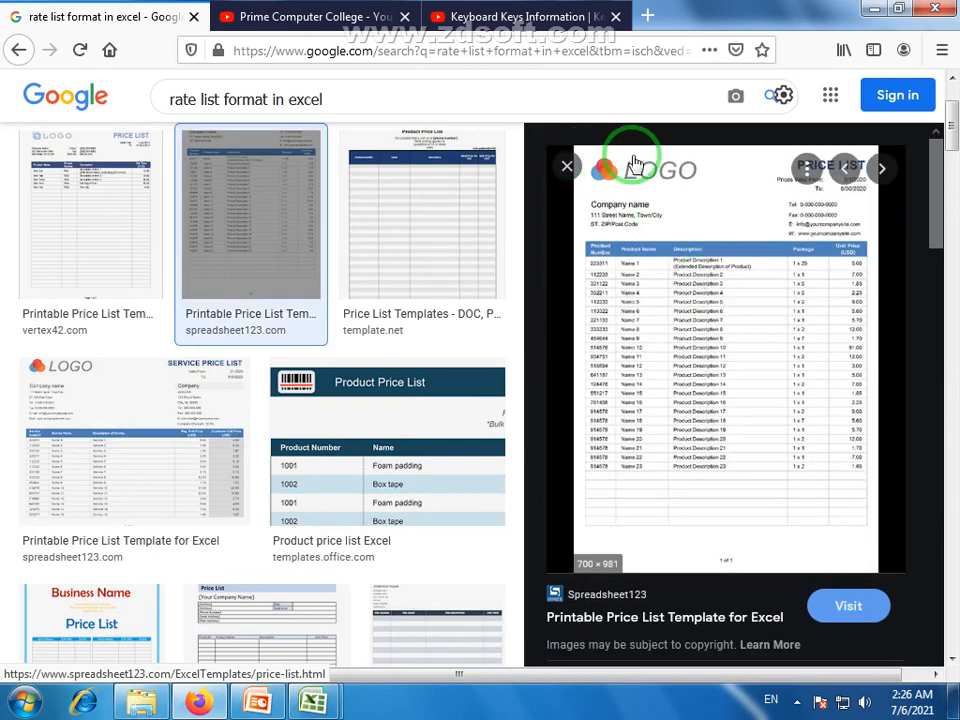
left_click(566, 166)
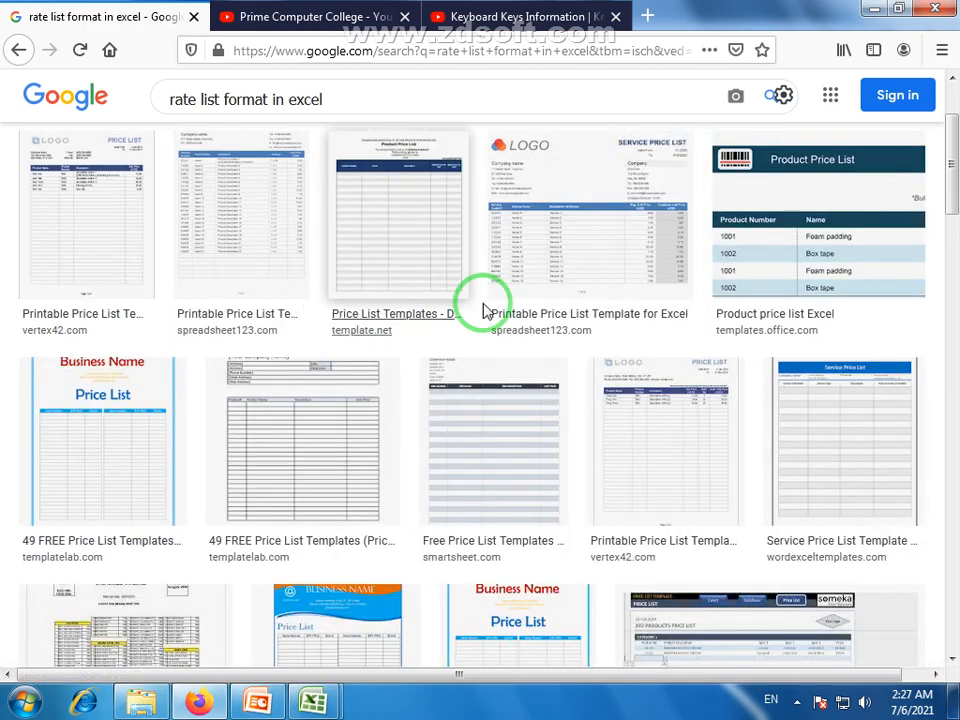
left_click(594, 208)
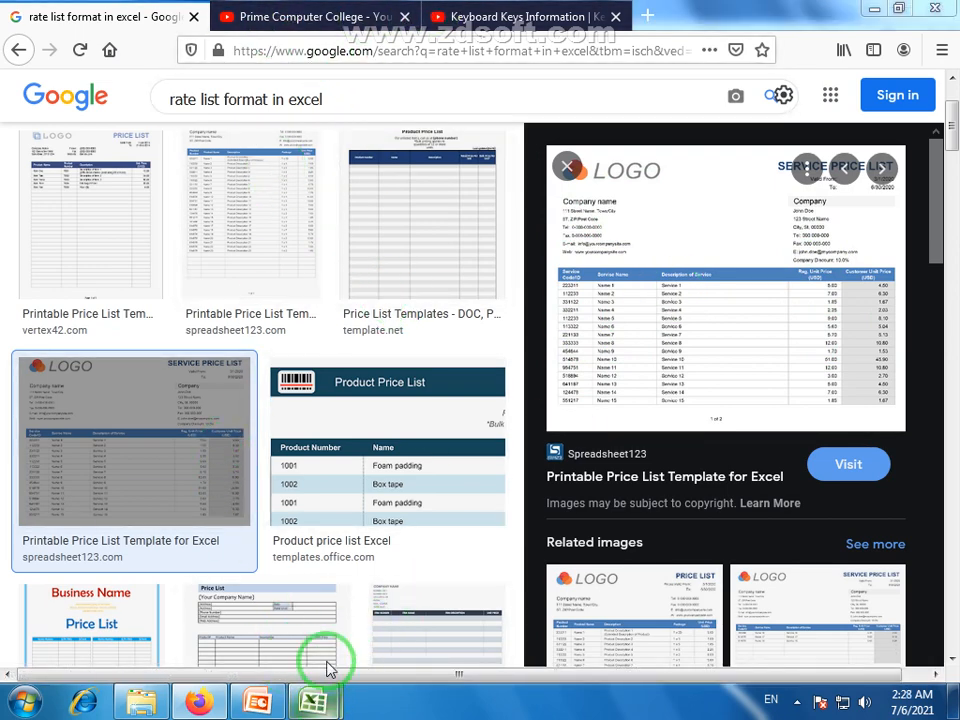
mouse_move(313, 702)
left_click(381, 630)
left_click(166, 256)
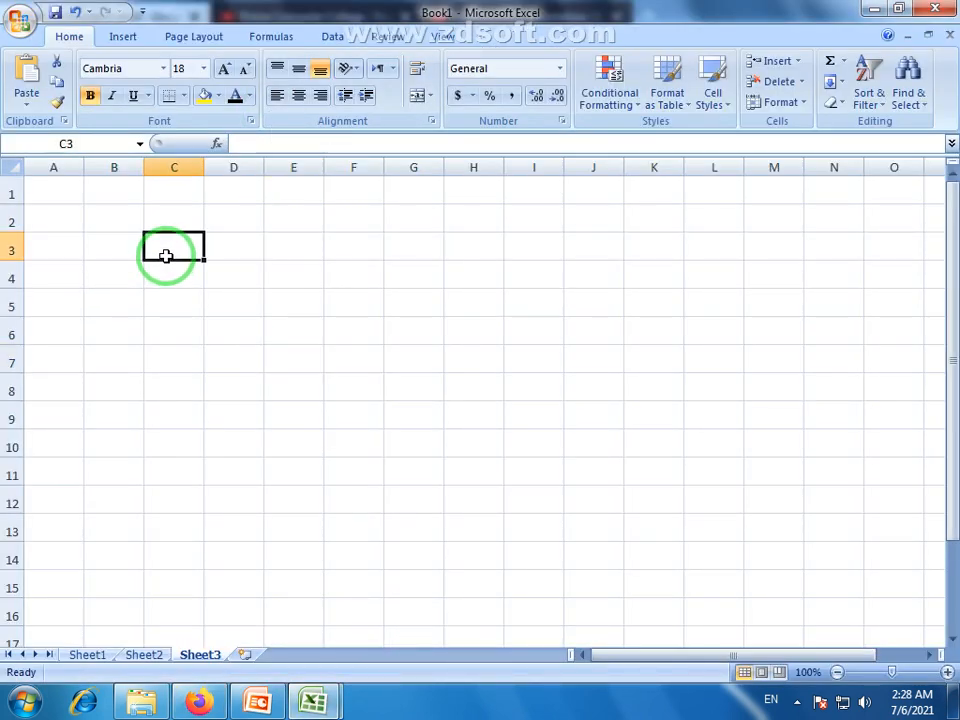
left_click(88, 251)
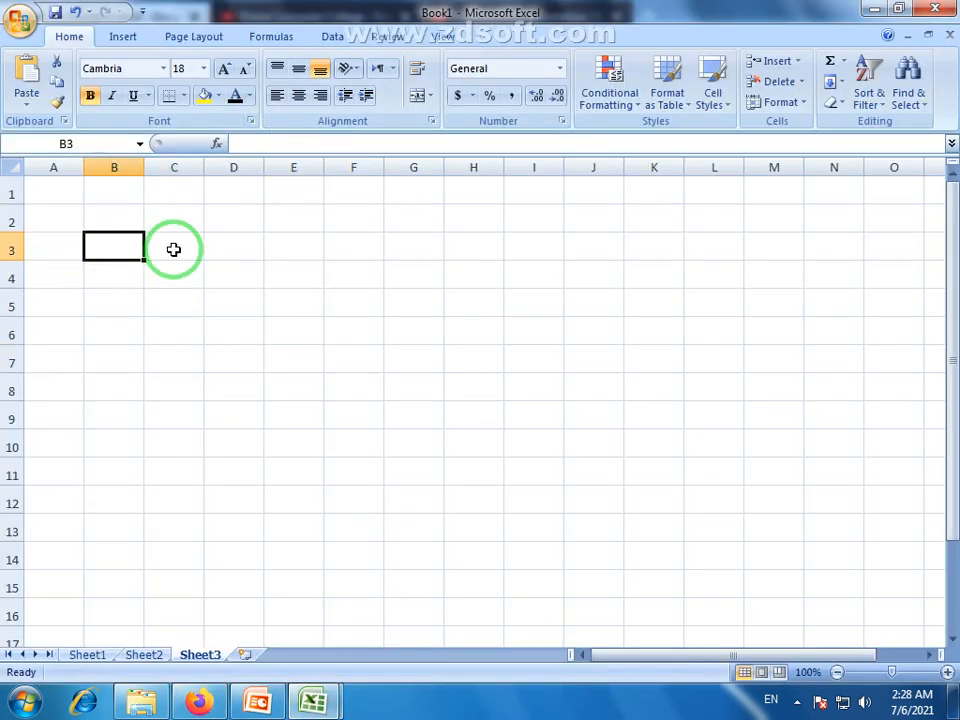
left_click(178, 240)
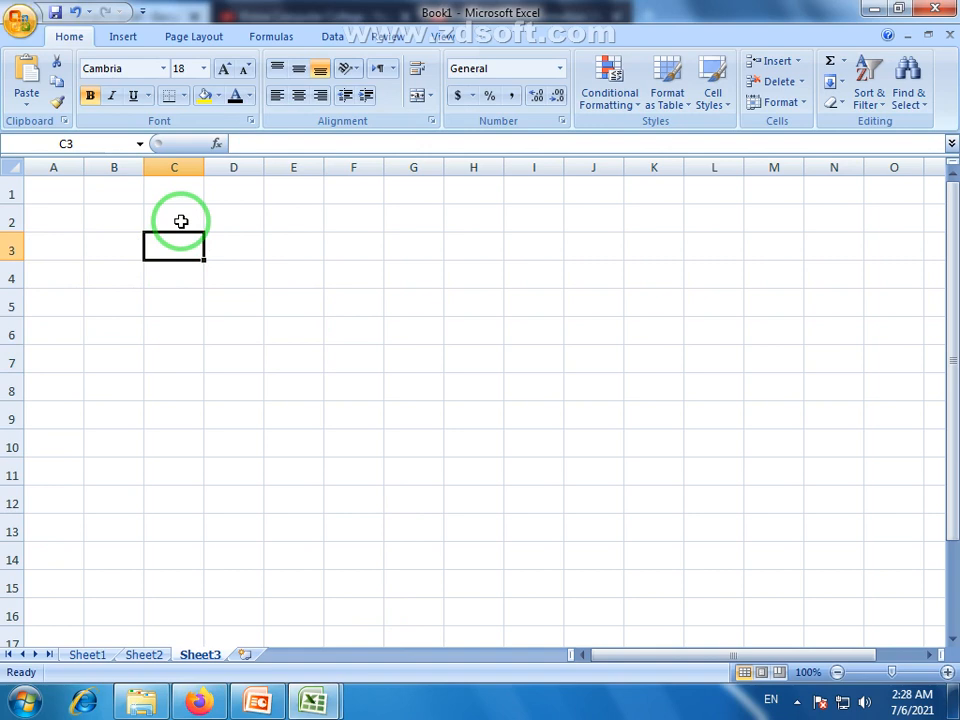
left_click(181, 221)
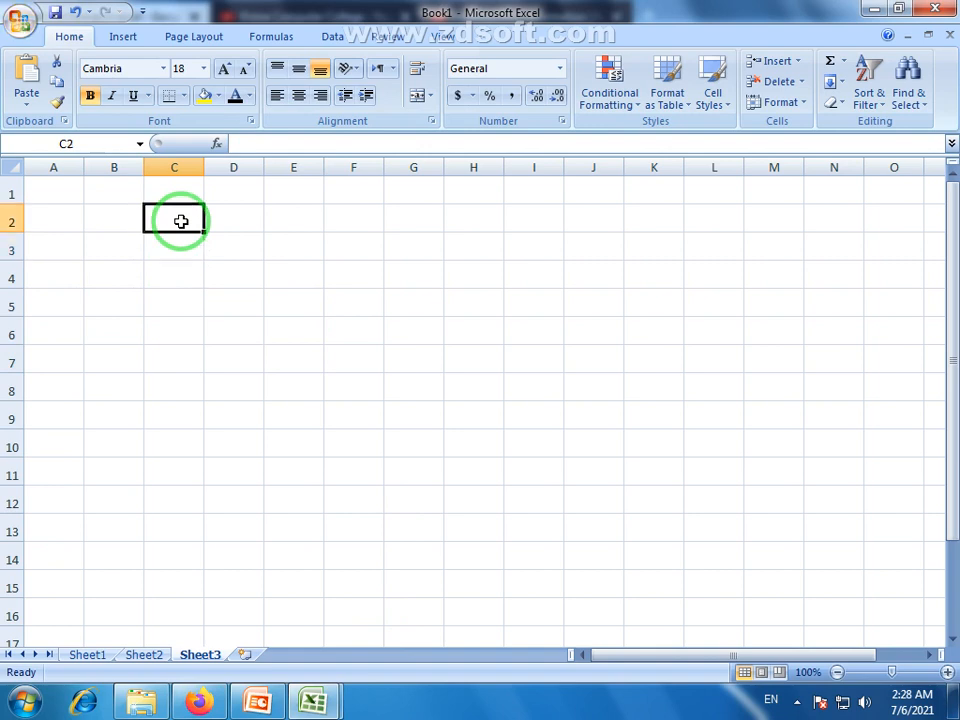
left_click(183, 251)
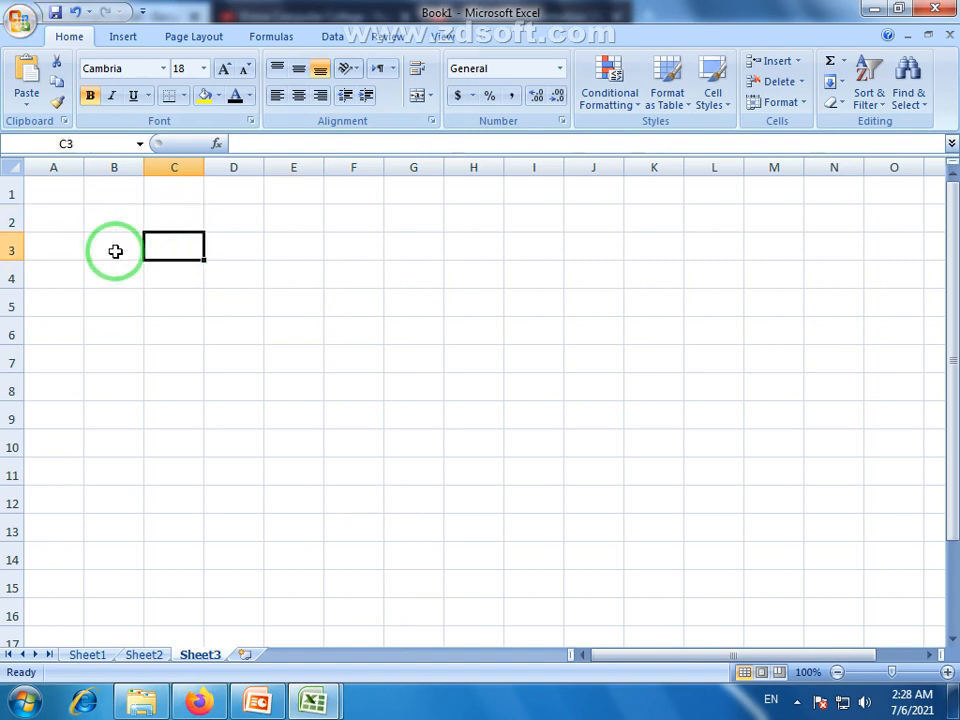
left_click_drag(113, 251, 165, 371)
left_click_drag(172, 278, 171, 407)
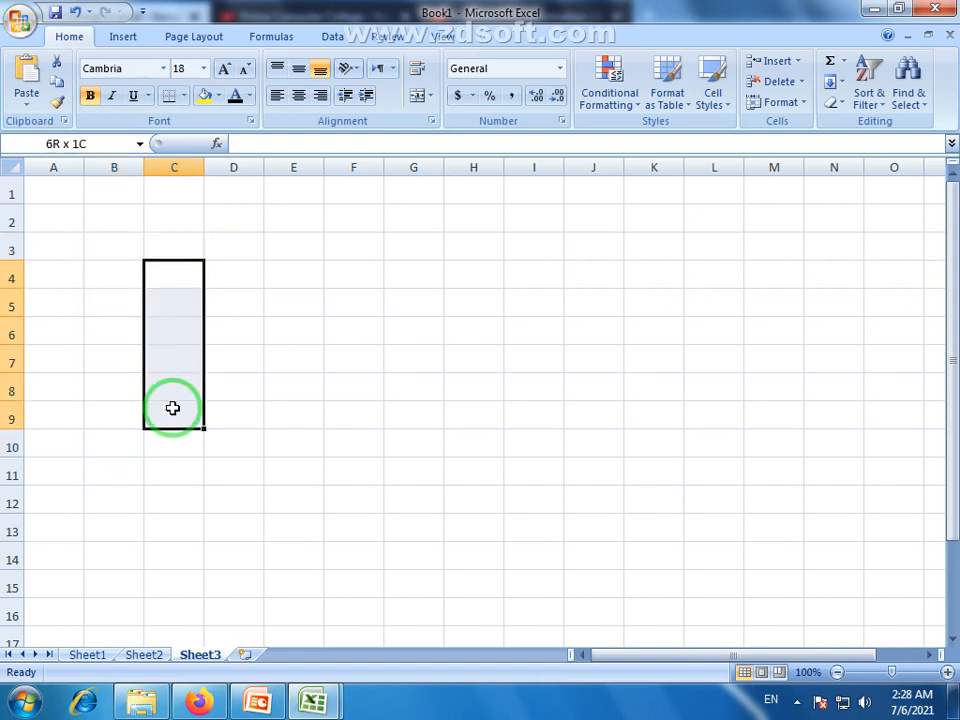
left_click(182, 249)
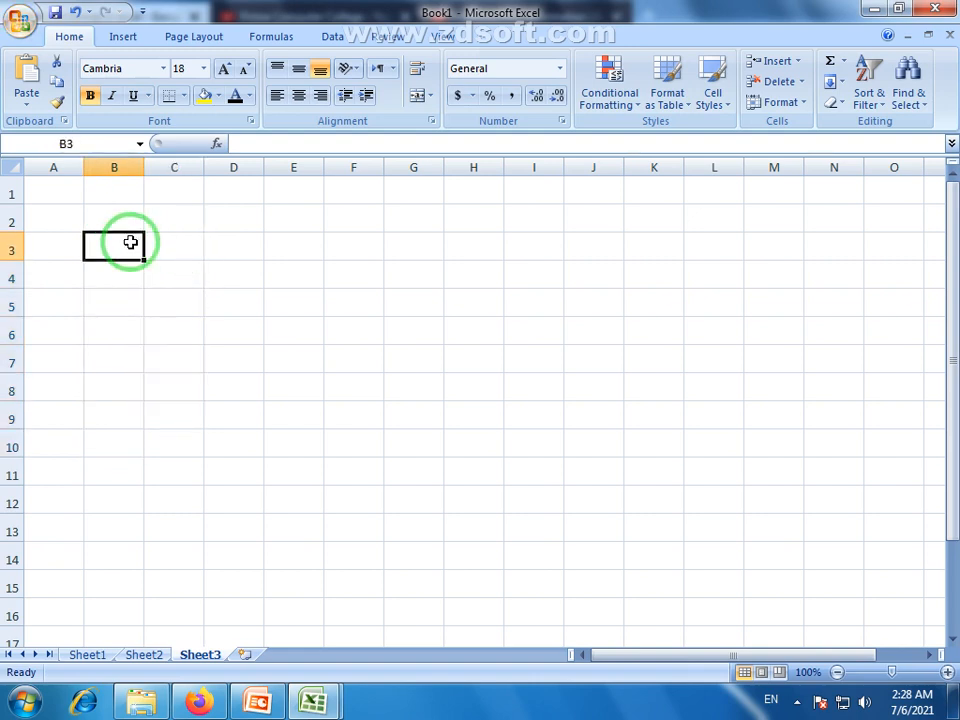
left_click(169, 216)
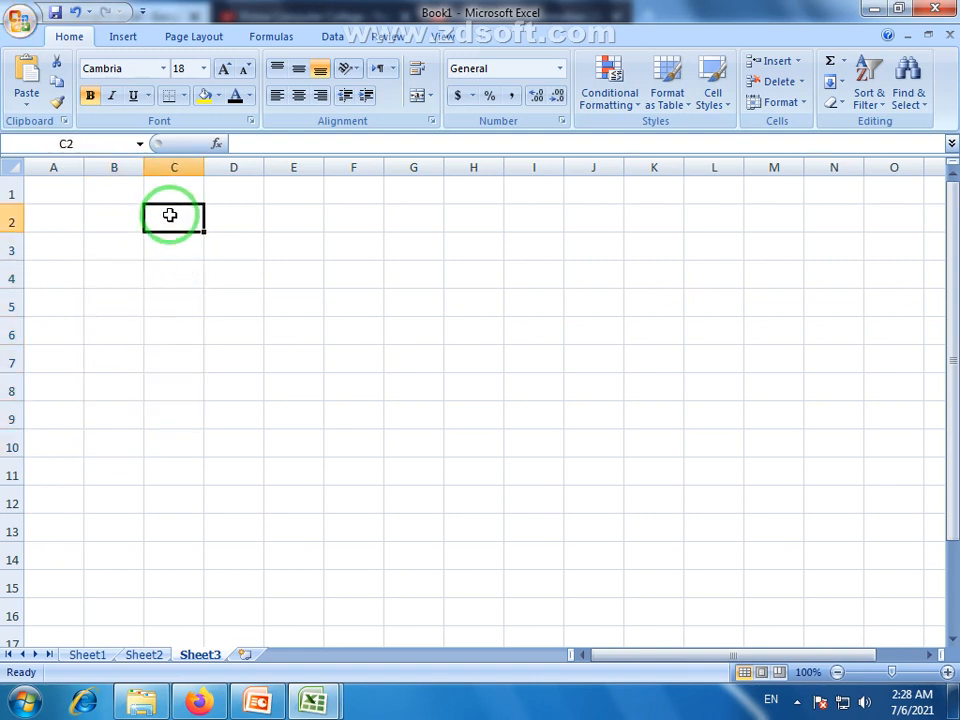
Step: Enter the heading "Sr. No" in cell C3 and widen column C to fit it
left_click(174, 244)
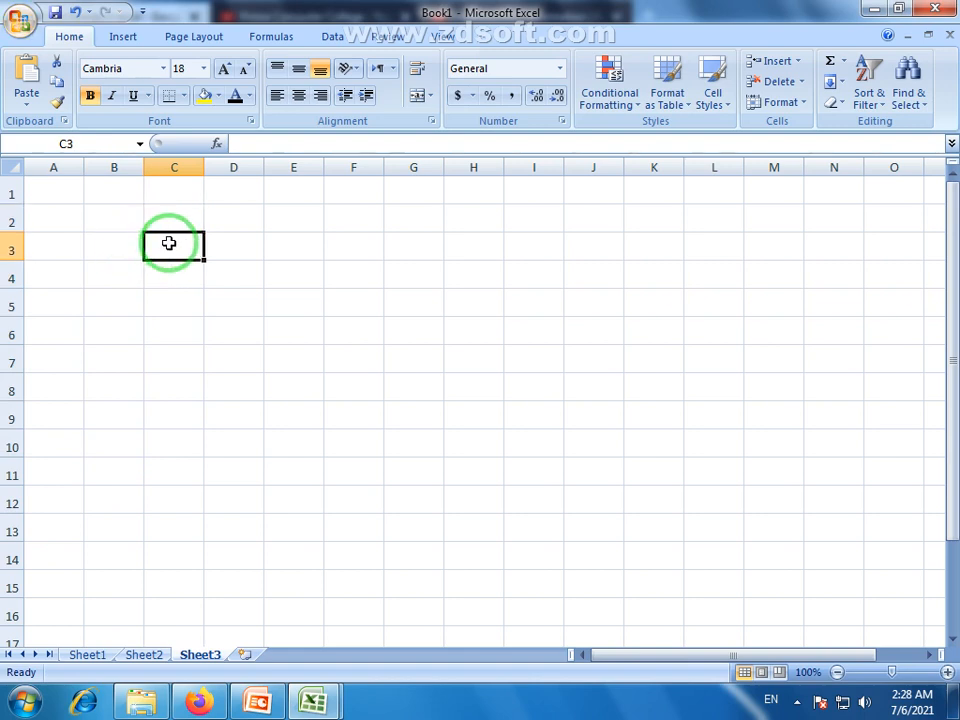
type("Sr. No")
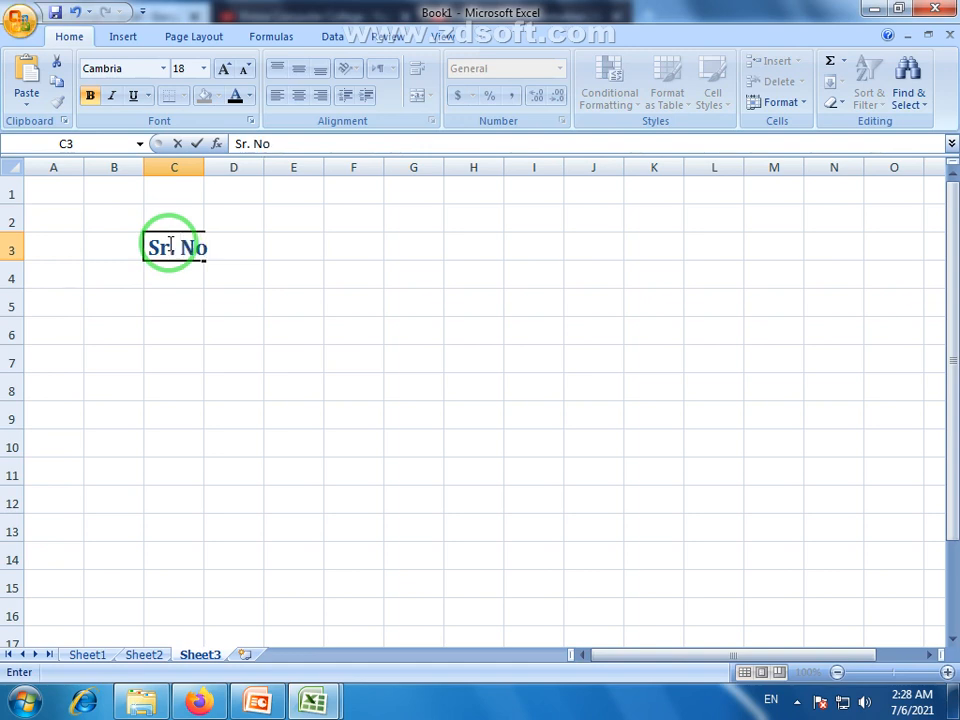
key("Return")
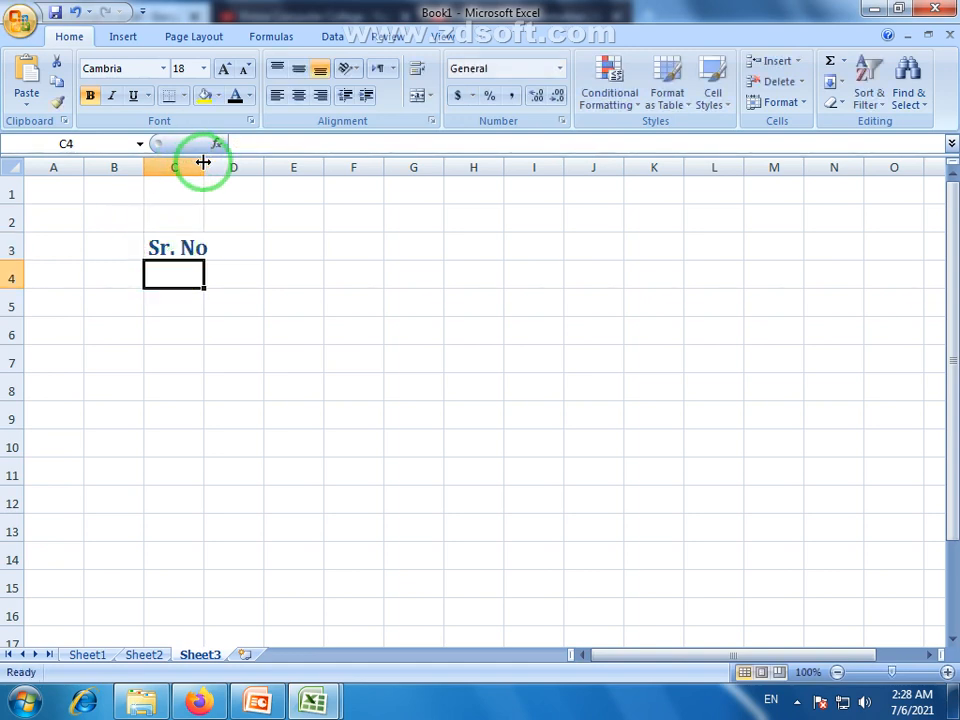
left_click_drag(203, 161, 235, 163)
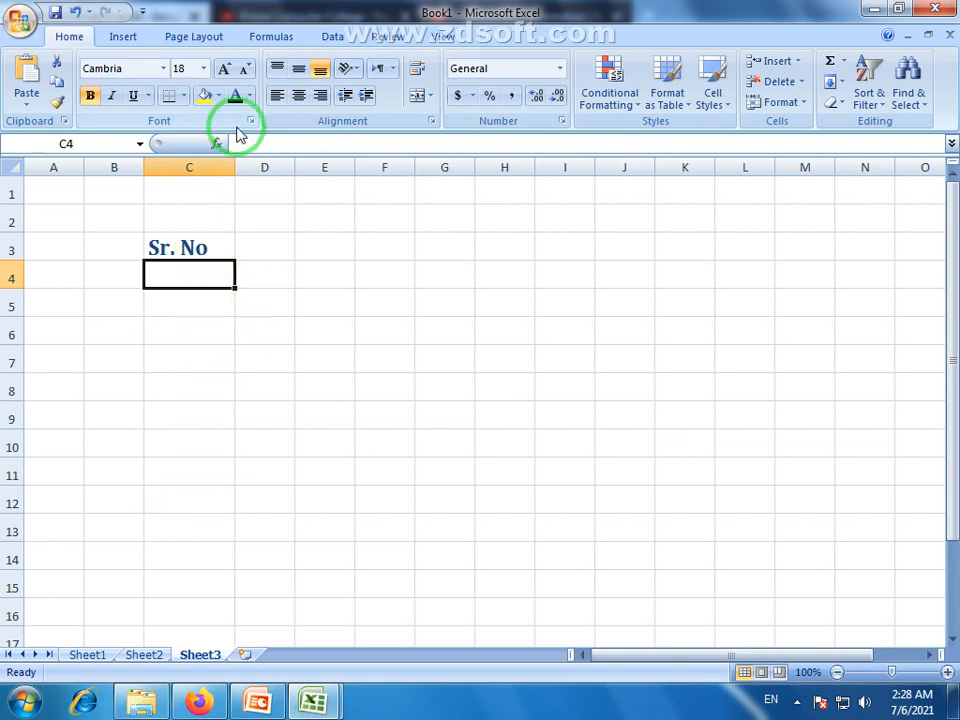
Step: Enter the heading "Prodect Name" in cell D3 and widen column D to fit it
left_click(264, 242)
left_click_drag(296, 167, 337, 165)
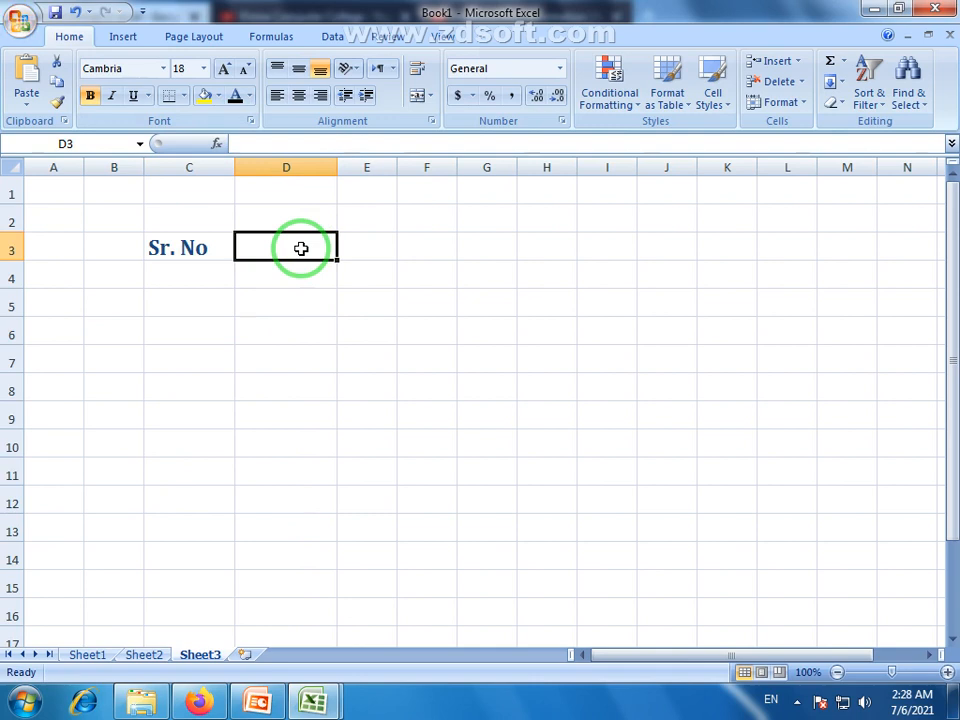
type("Pro")
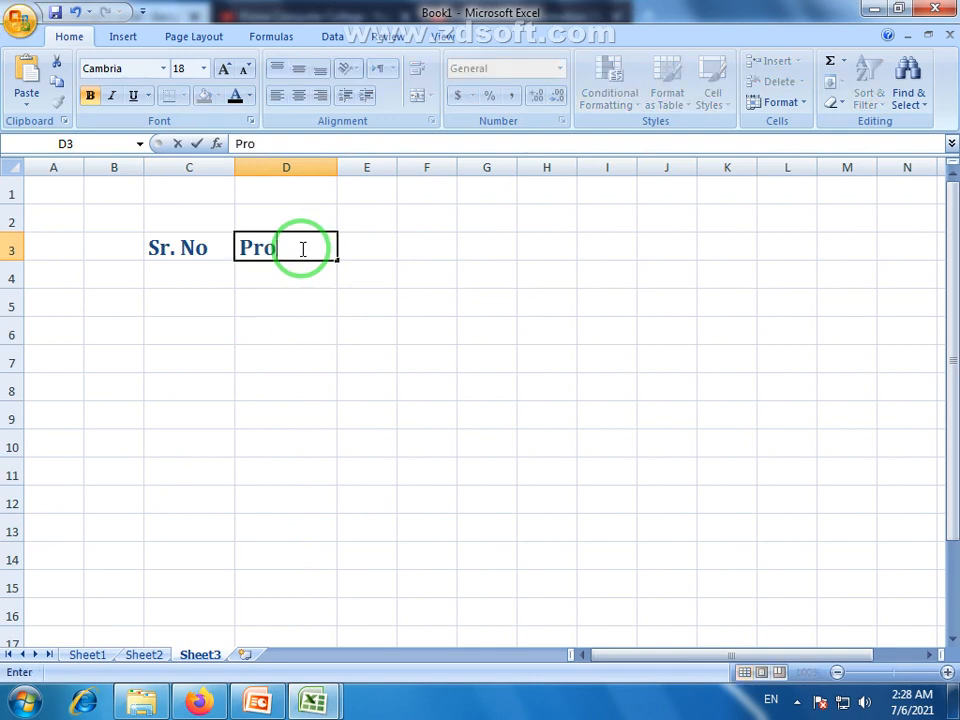
type("dect")
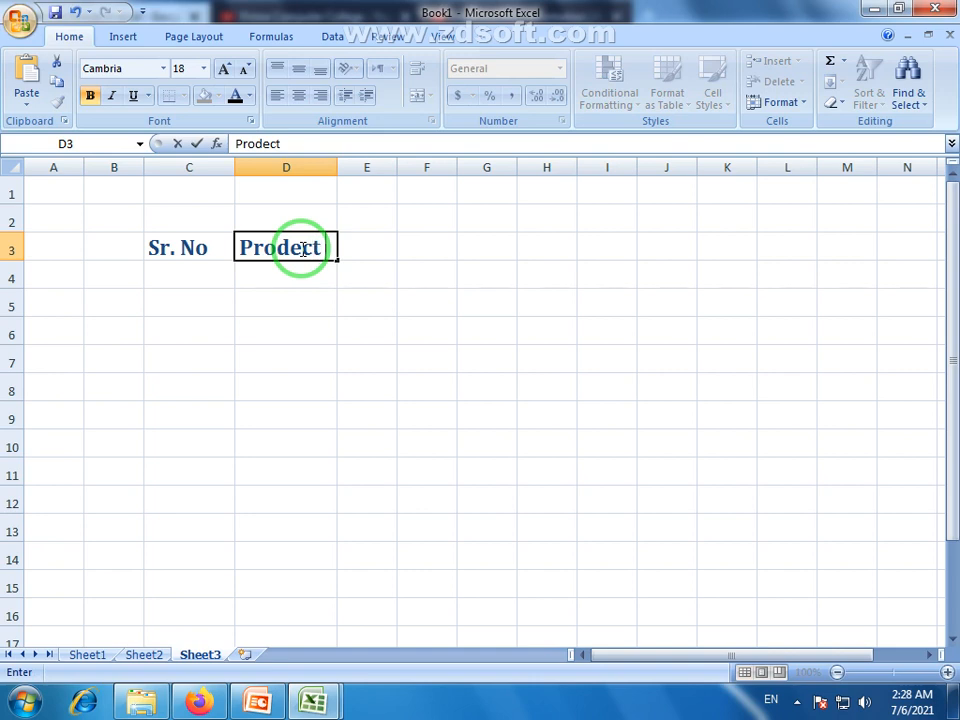
type(" M")
key("BackSpace")
type("No")
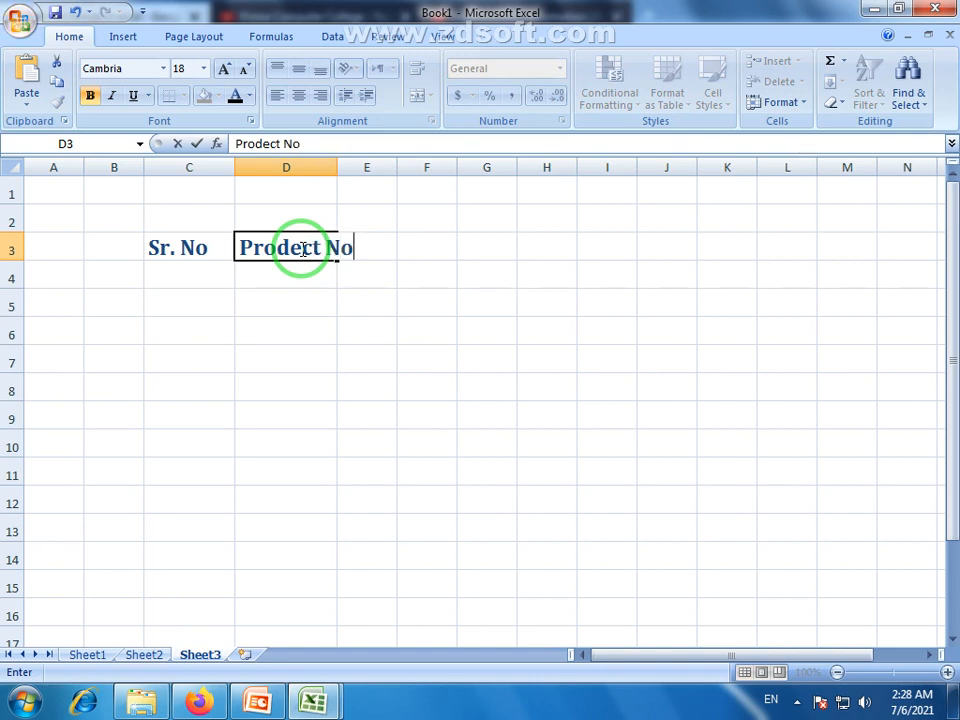
key("BackSpace")
type("ame")
left_click(303, 303)
left_click_drag(337, 169, 398, 170)
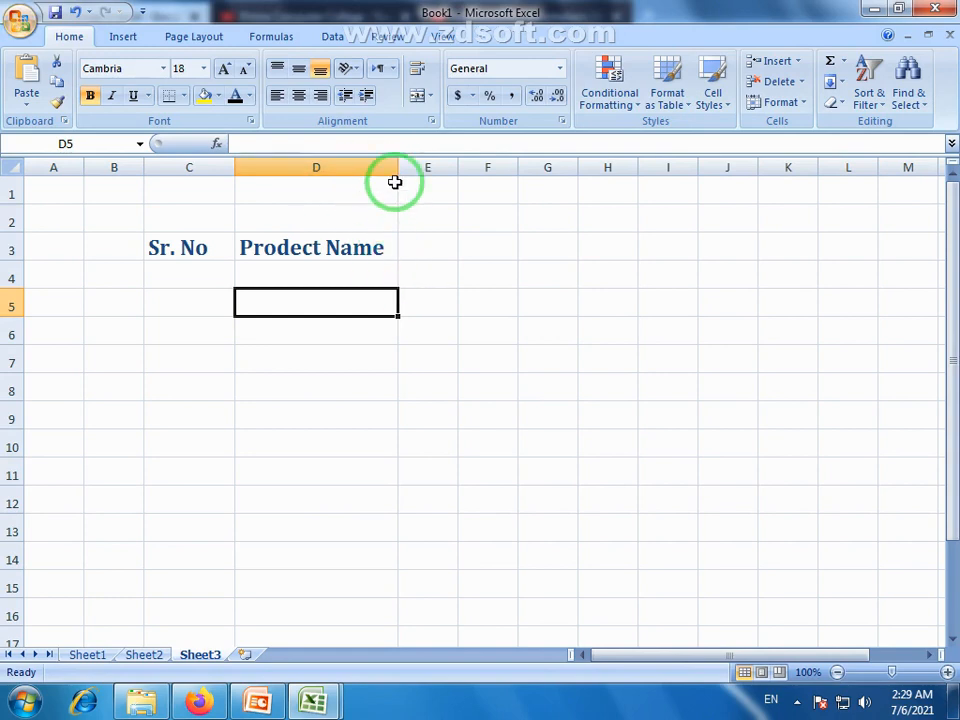
Step: Widen column E and enter the heading "P.Rate" in cell E3
left_click_drag(460, 167, 517, 166)
left_click(442, 242)
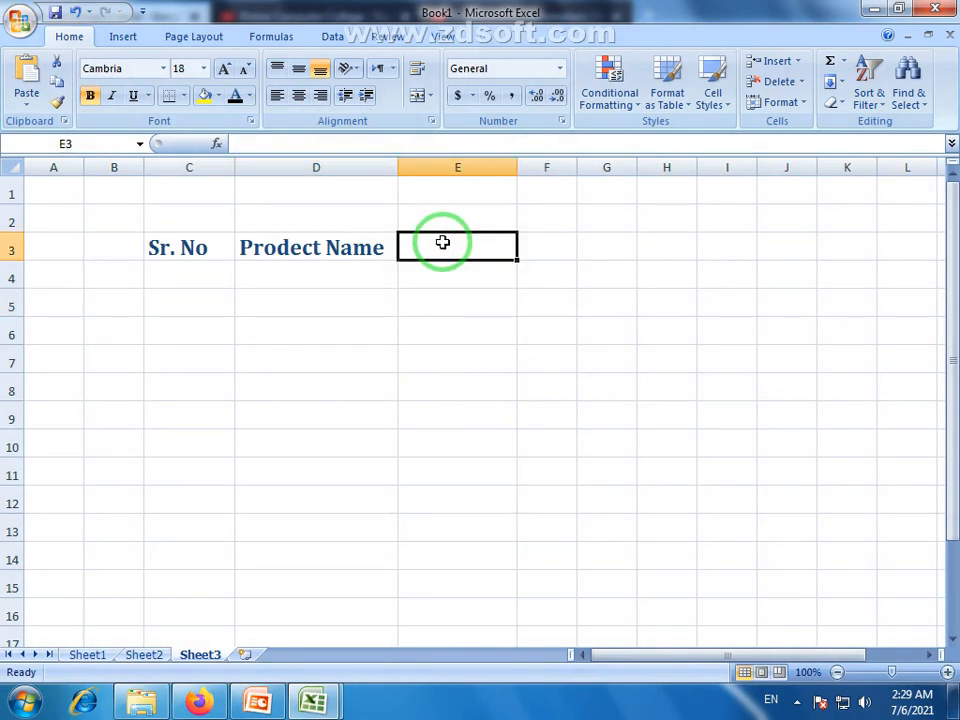
type("P")
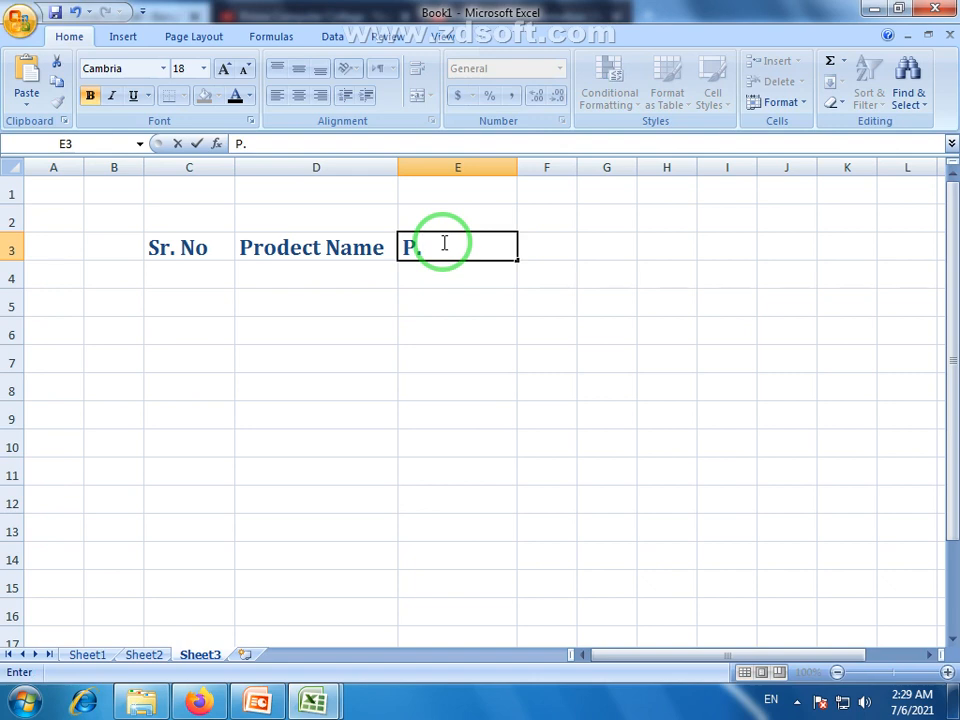
type(".r")
key("BackSpace")
type("Rate")
left_click(435, 275)
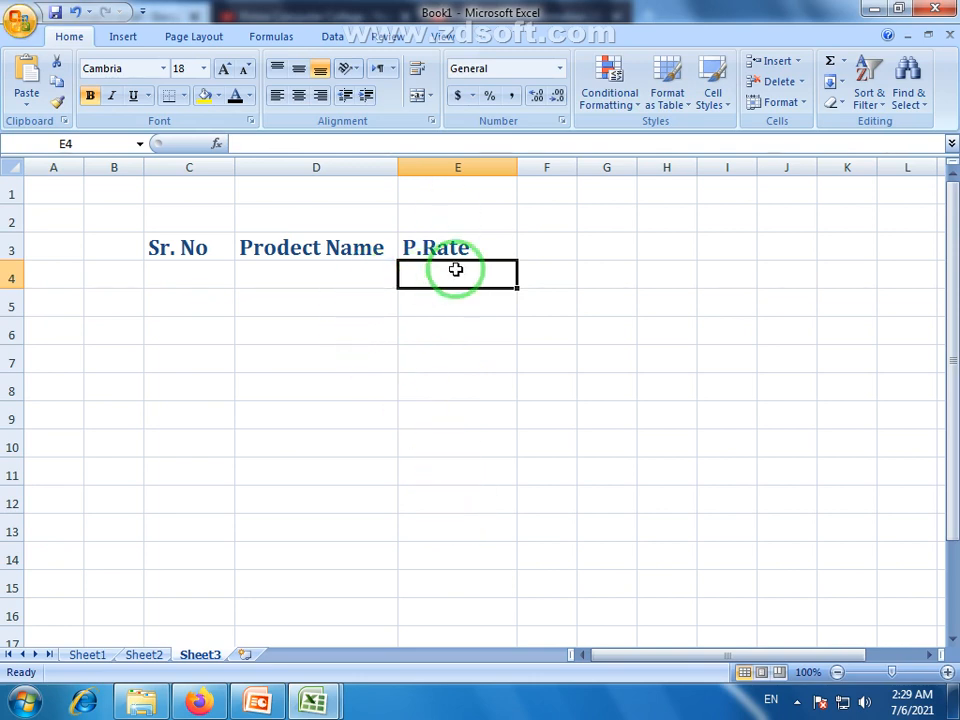
Step: Widen column F and enter the heading "S.Rate" in cell F3
left_click(547, 250)
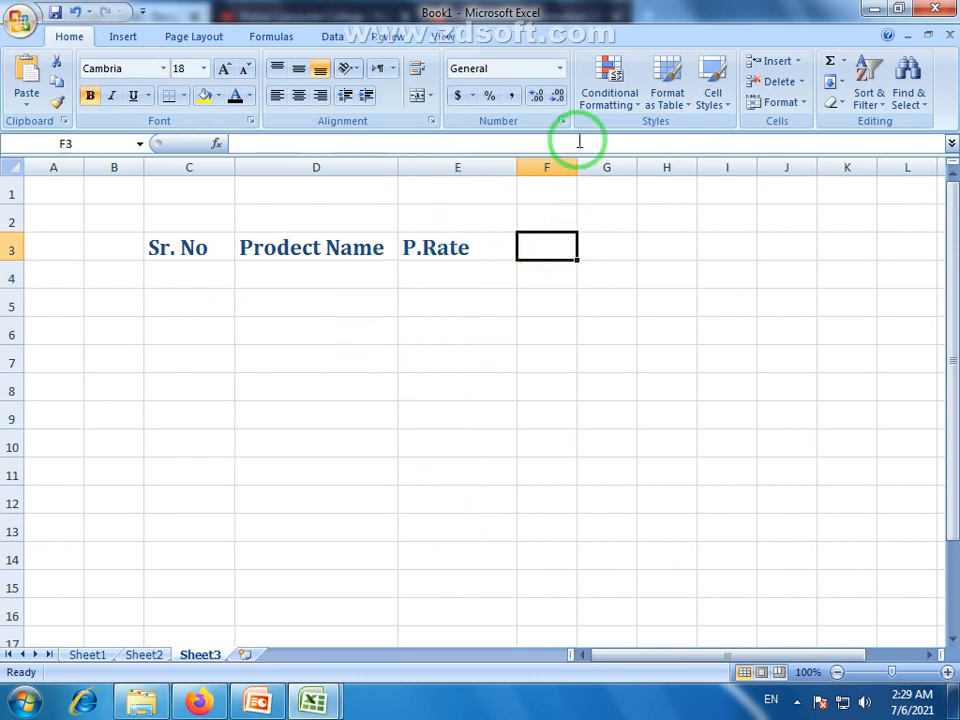
left_click_drag(577, 161, 616, 157)
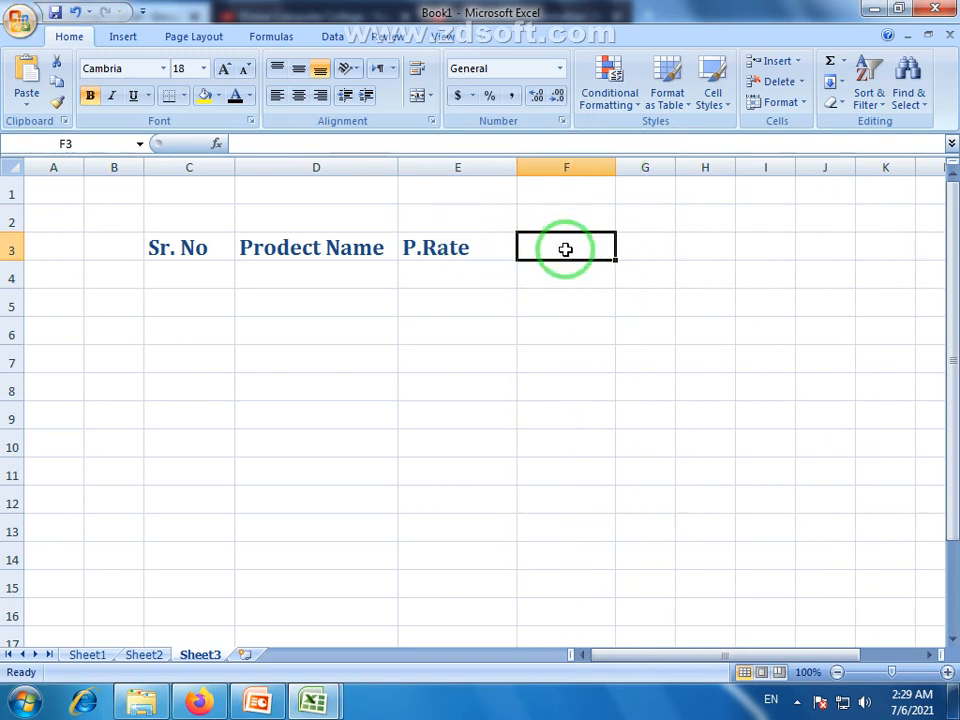
type("S")
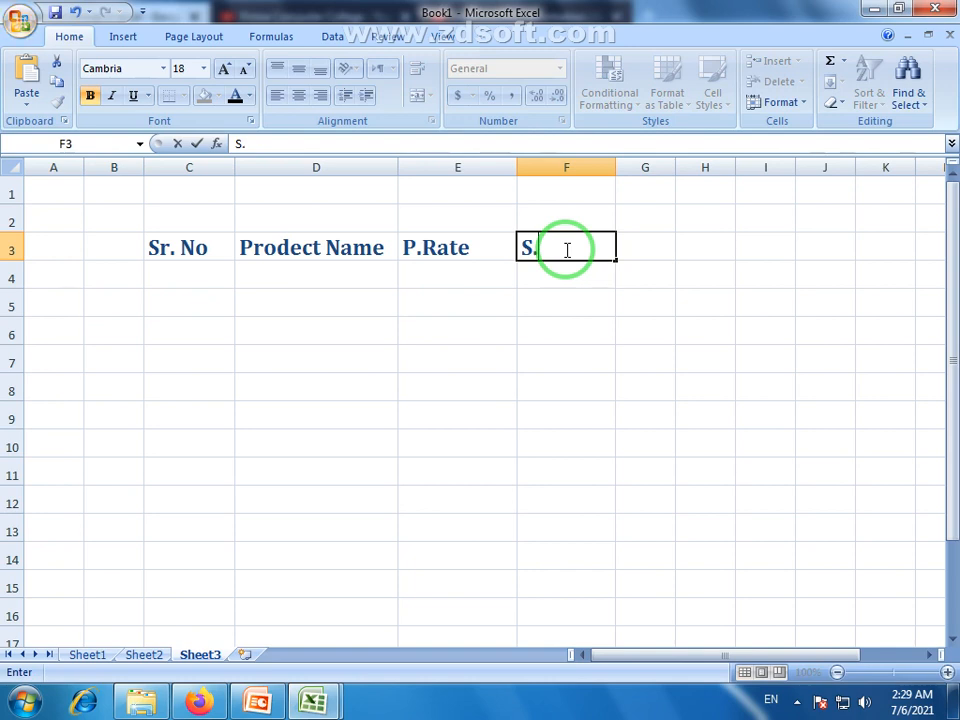
type(".Rate")
left_click(484, 272)
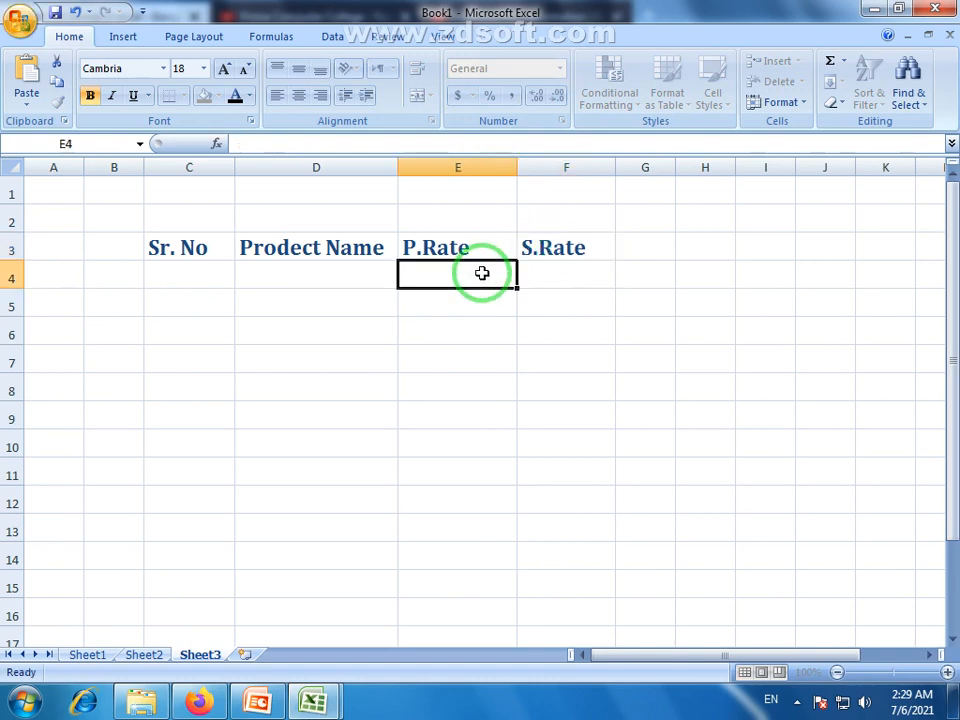
Step: Enter 1 in cell C4 and fill the serial numbers down as a series to 12 in C15
left_click(568, 270)
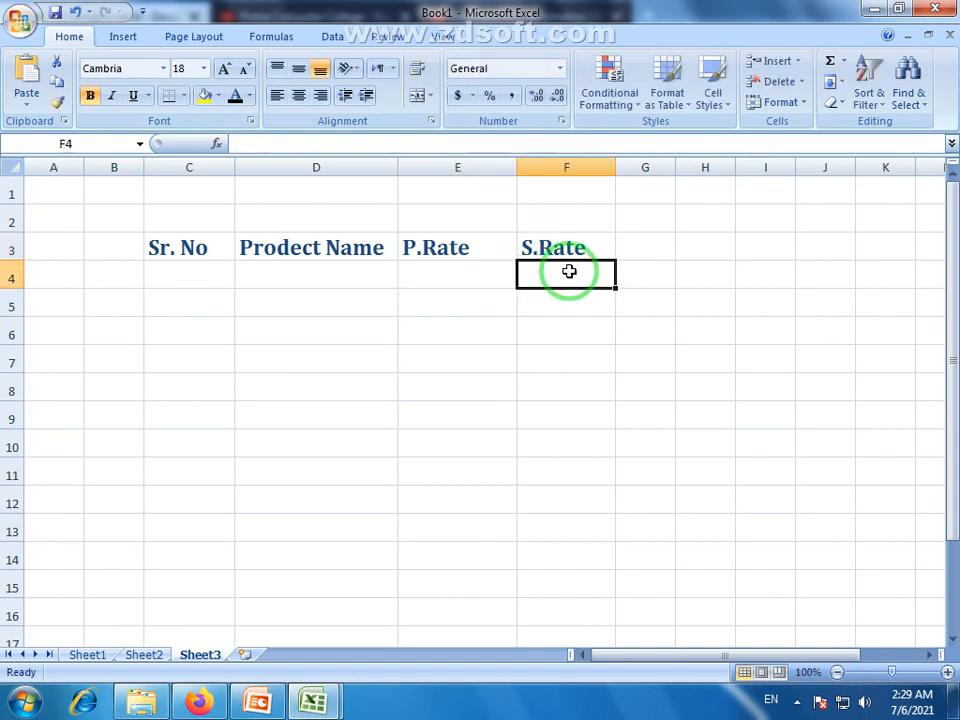
left_click(200, 270)
type("1")
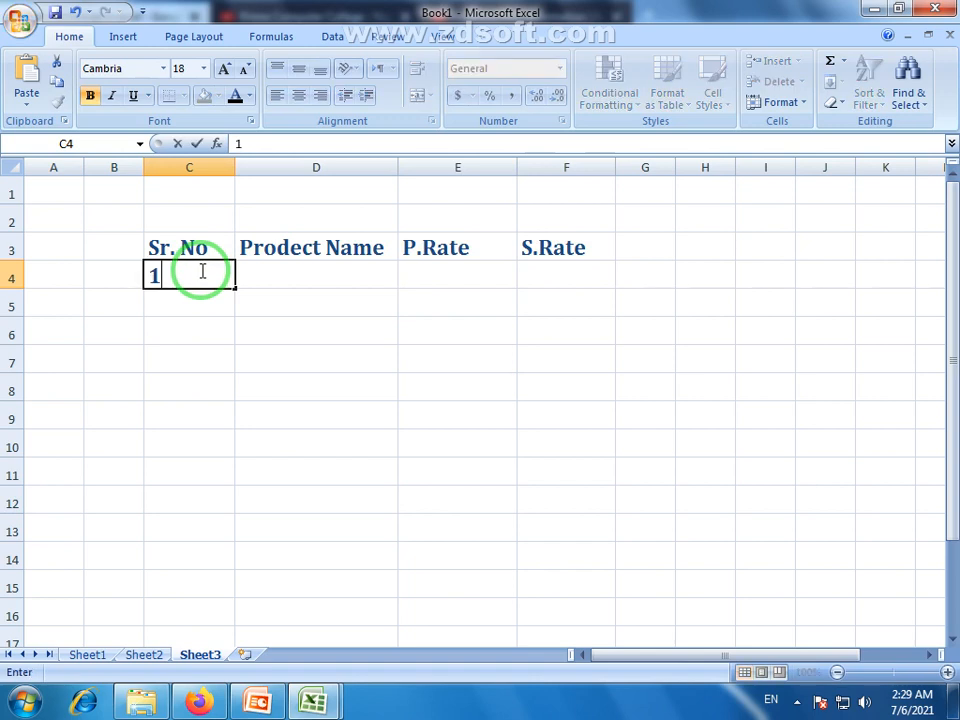
left_click_drag(236, 287, 221, 588)
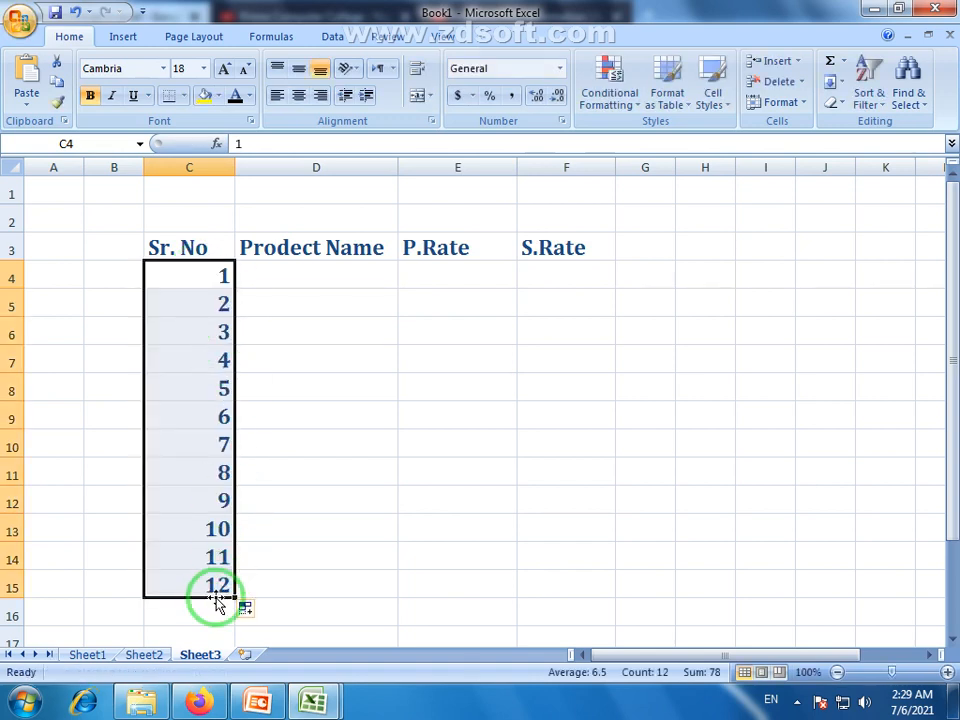
Step: Enter the product name "xyz1" in cell D4 and fill it down as a series to "xyz12" in D15
left_click(338, 277)
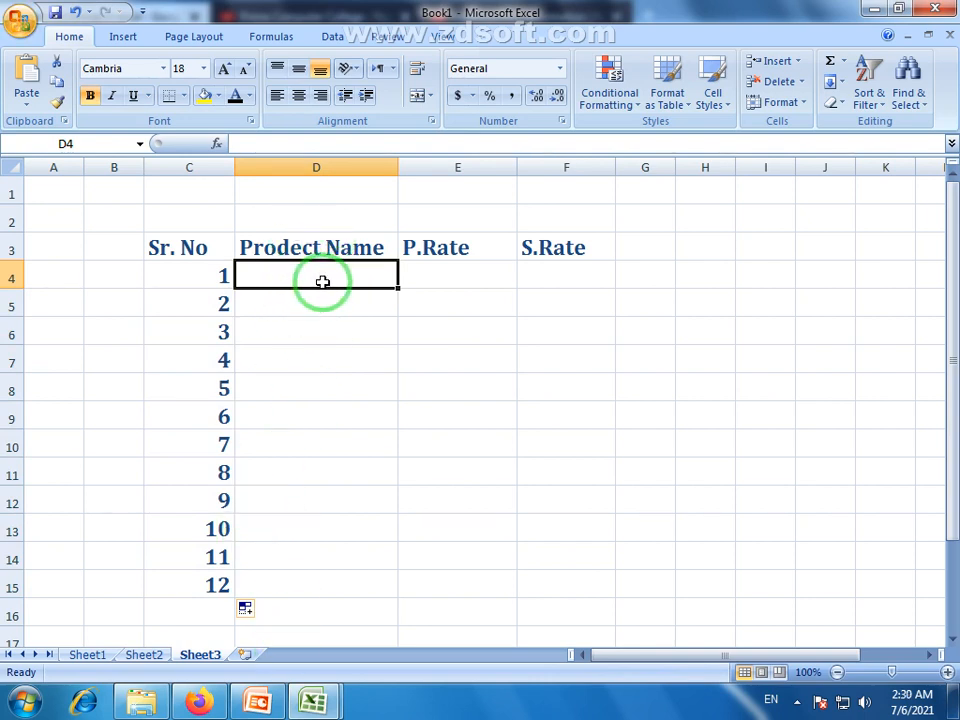
type("xyz1")
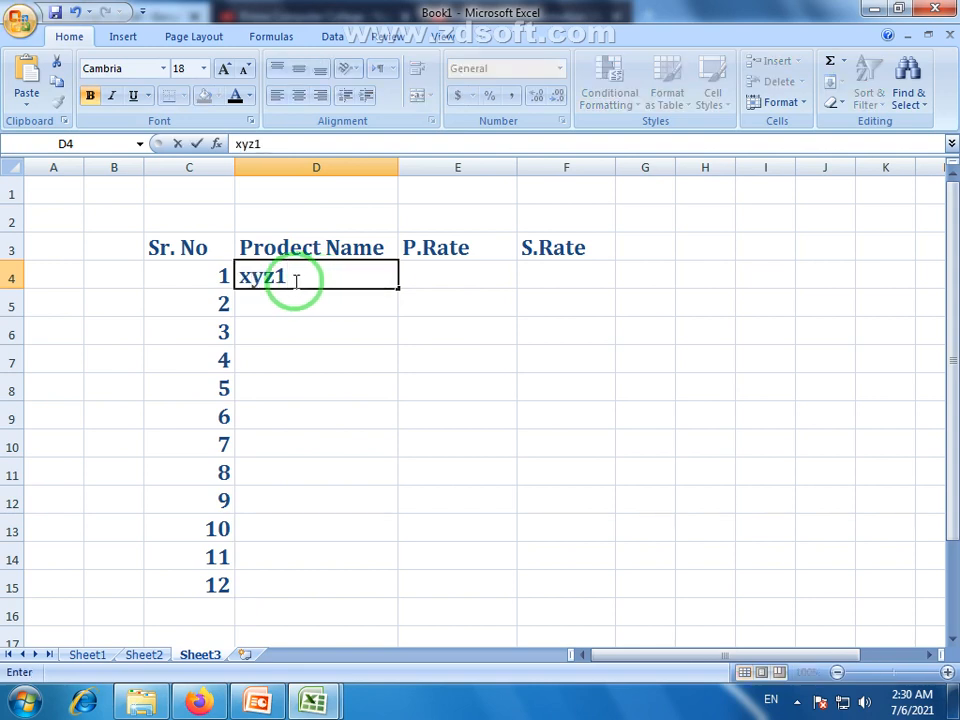
key("Return")
left_click(386, 283)
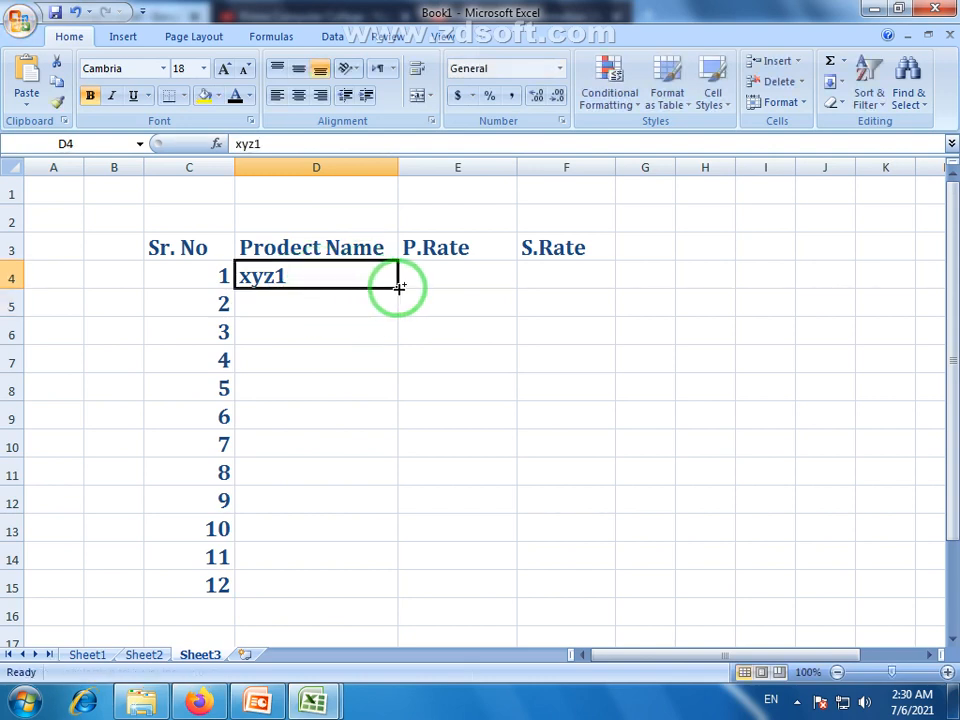
left_click_drag(398, 287, 398, 590)
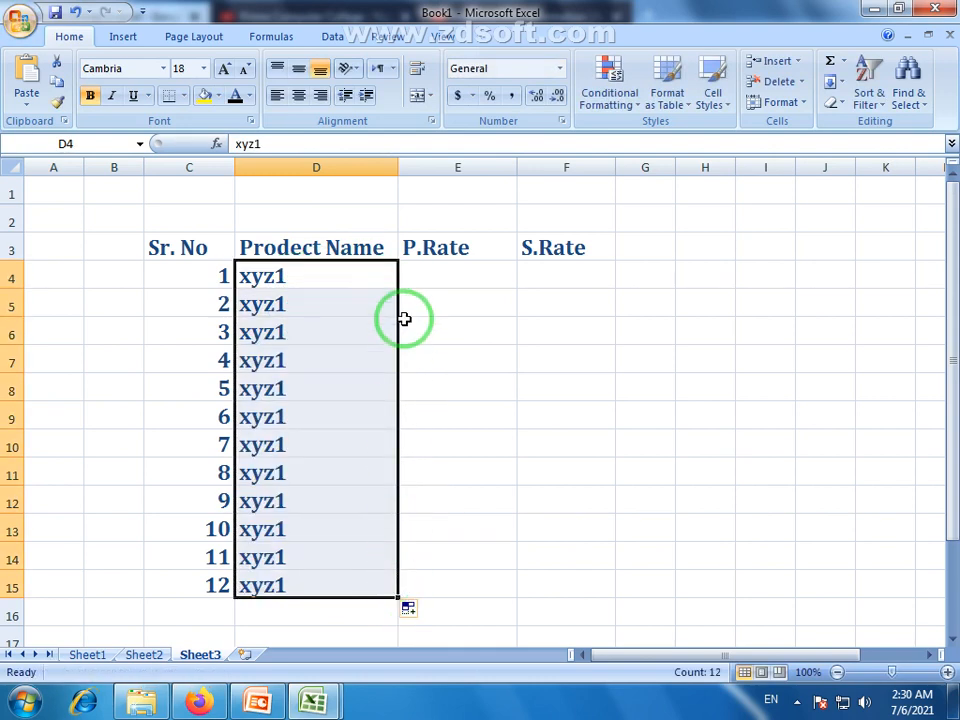
key("ctrl+z")
left_click_drag(396, 288, 402, 592)
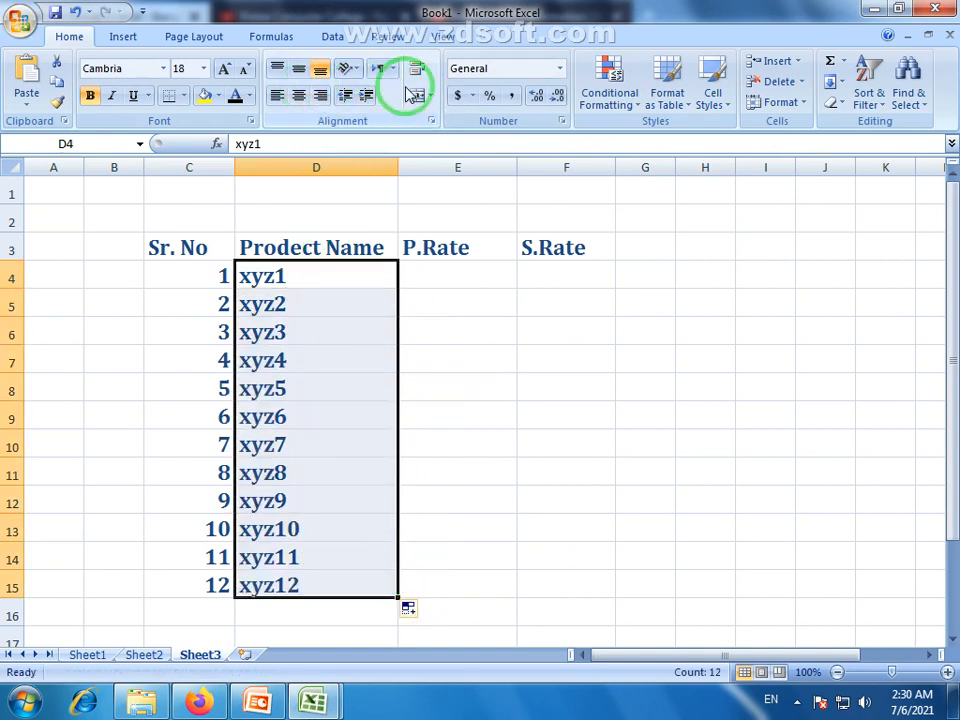
Step: Increase the indent of the product names in D4:D15 by two levels
left_click(366, 96)
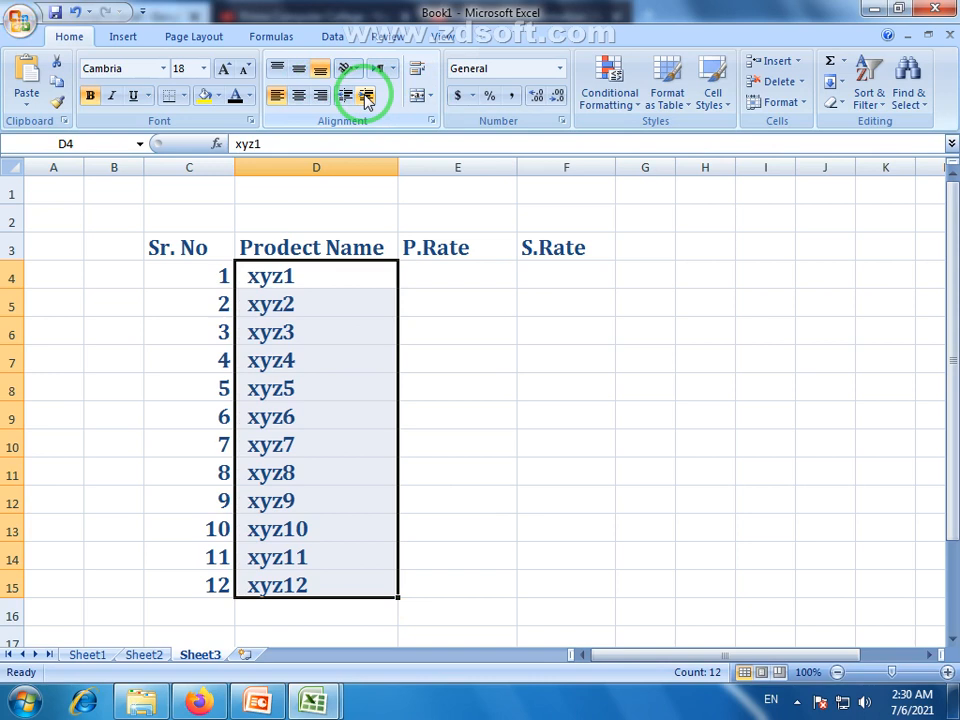
left_click(366, 96)
left_click(456, 380)
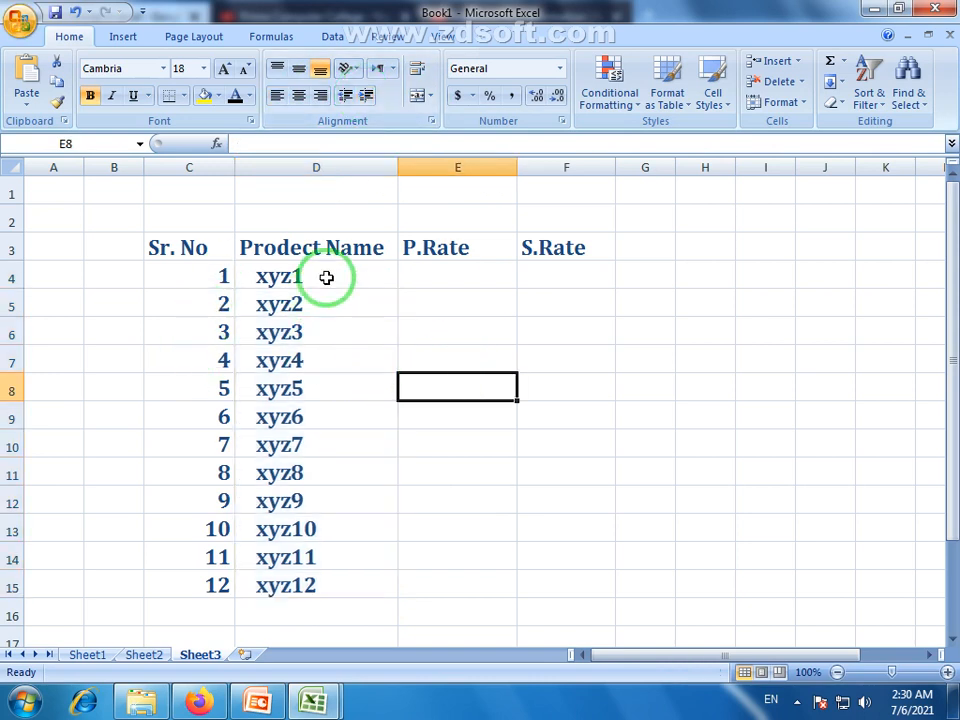
left_click_drag(439, 279, 443, 596)
left_click(261, 276)
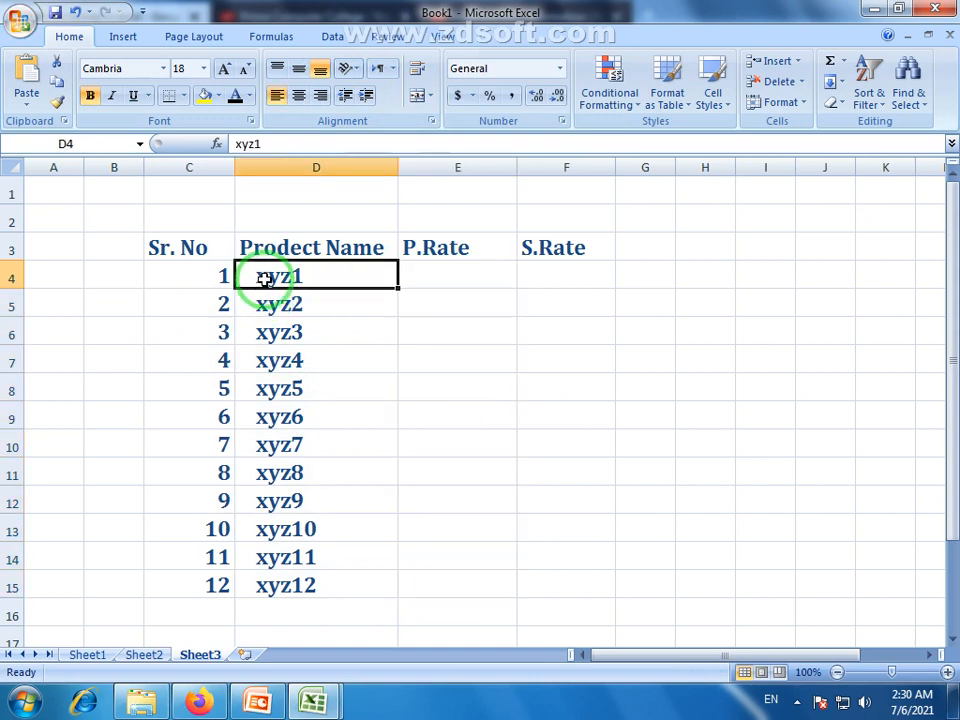
Step: Enter the first product's rates: 750 under P.Rate in E4 and 800 under S.Rate in F4
left_click(442, 277)
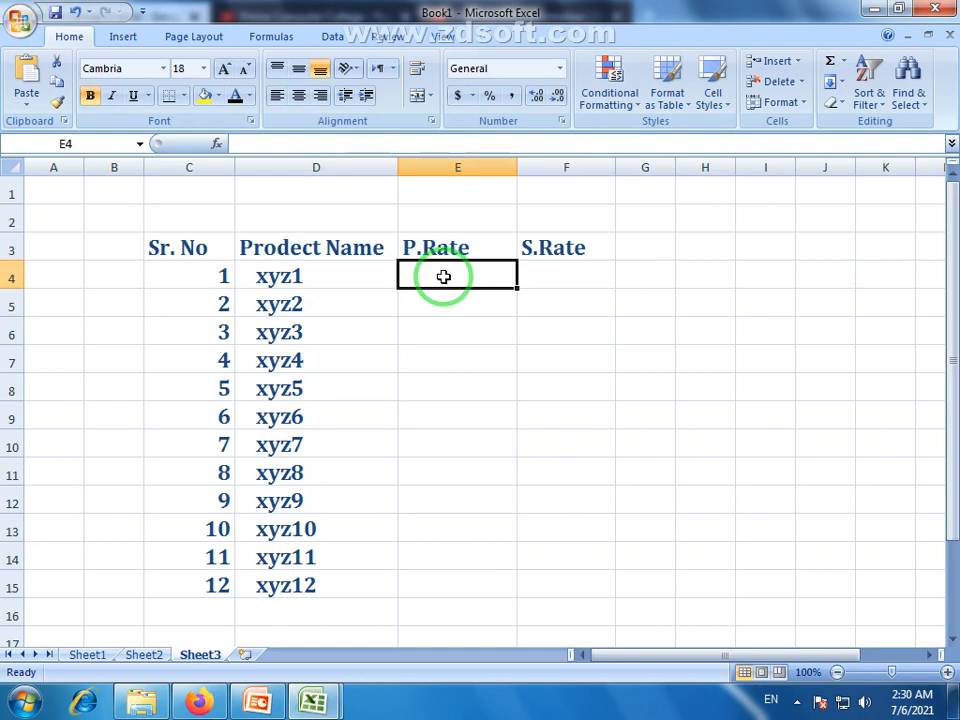
type("750")
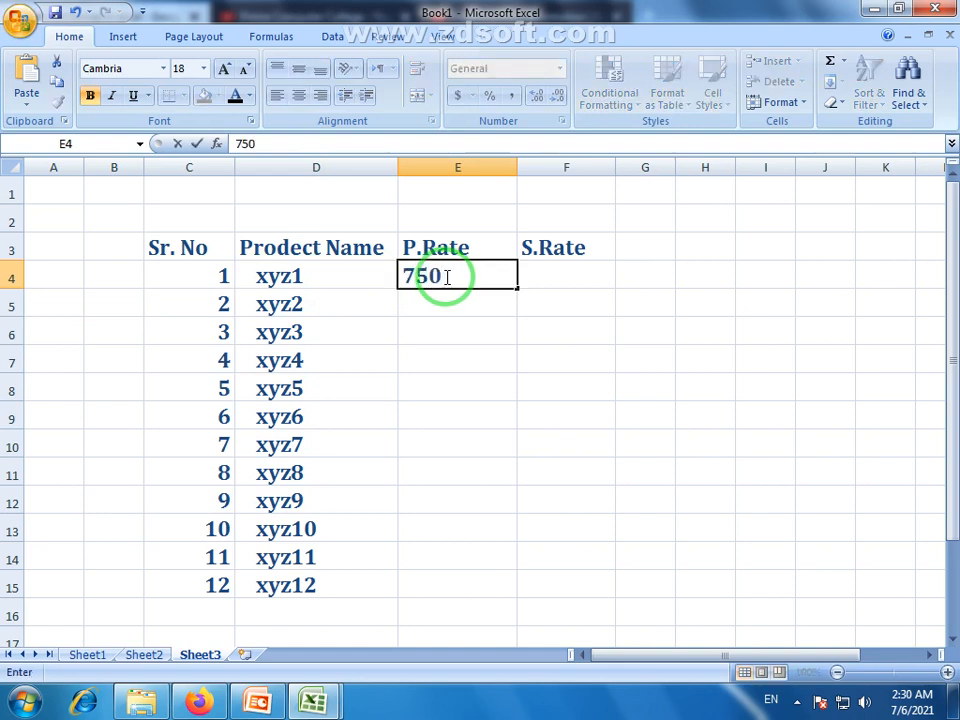
key("Return")
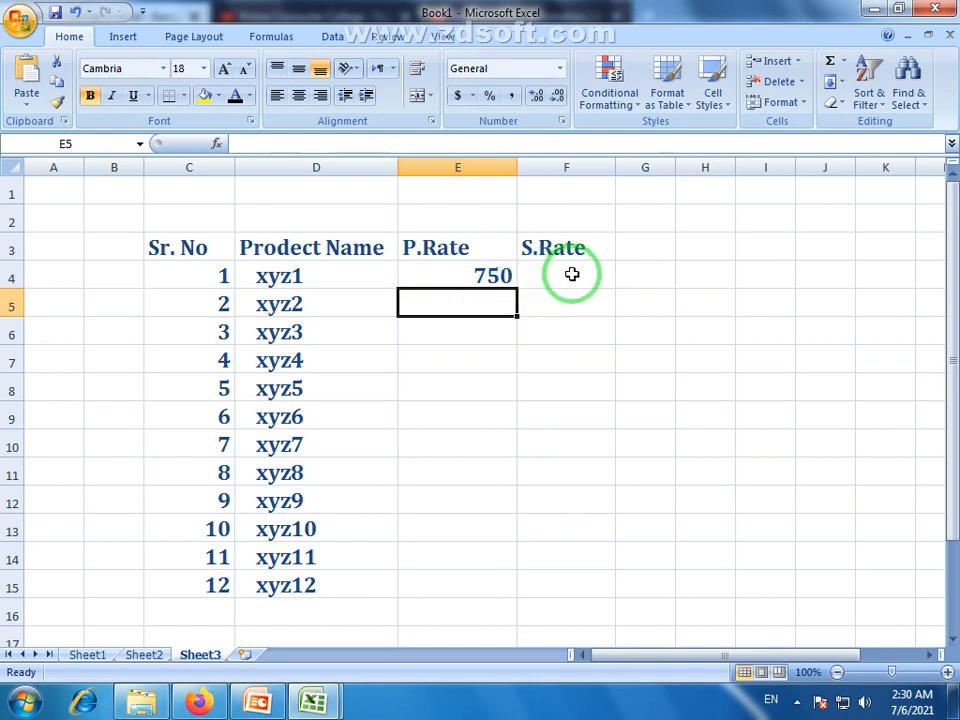
left_click(572, 274)
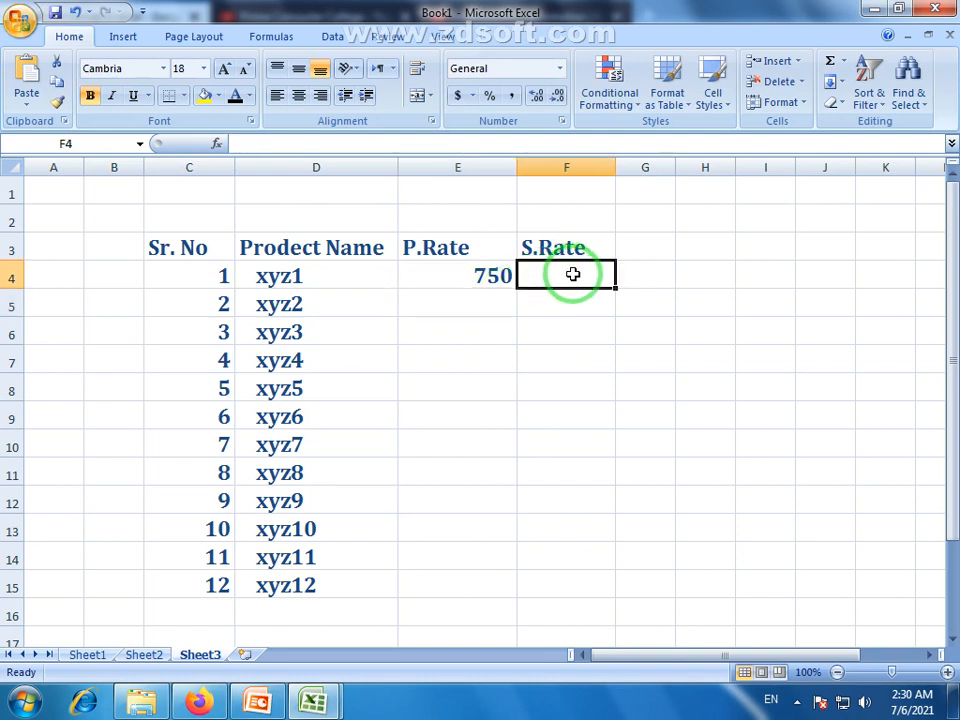
type("800")
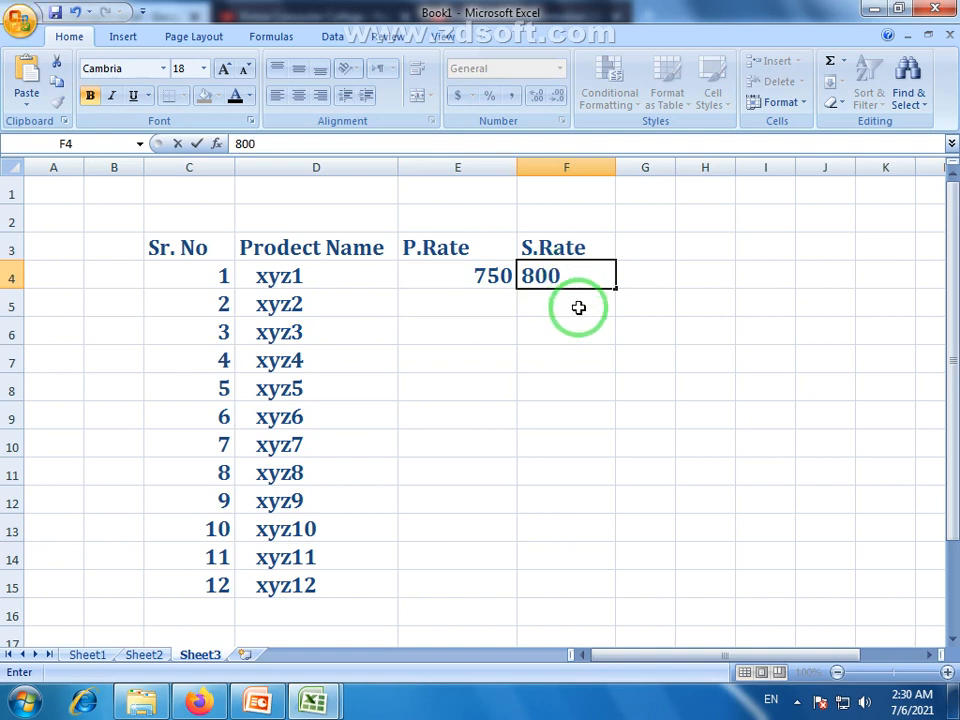
key("Return")
left_click(472, 277)
left_click_drag(463, 248, 460, 390)
left_click_drag(564, 250, 554, 419)
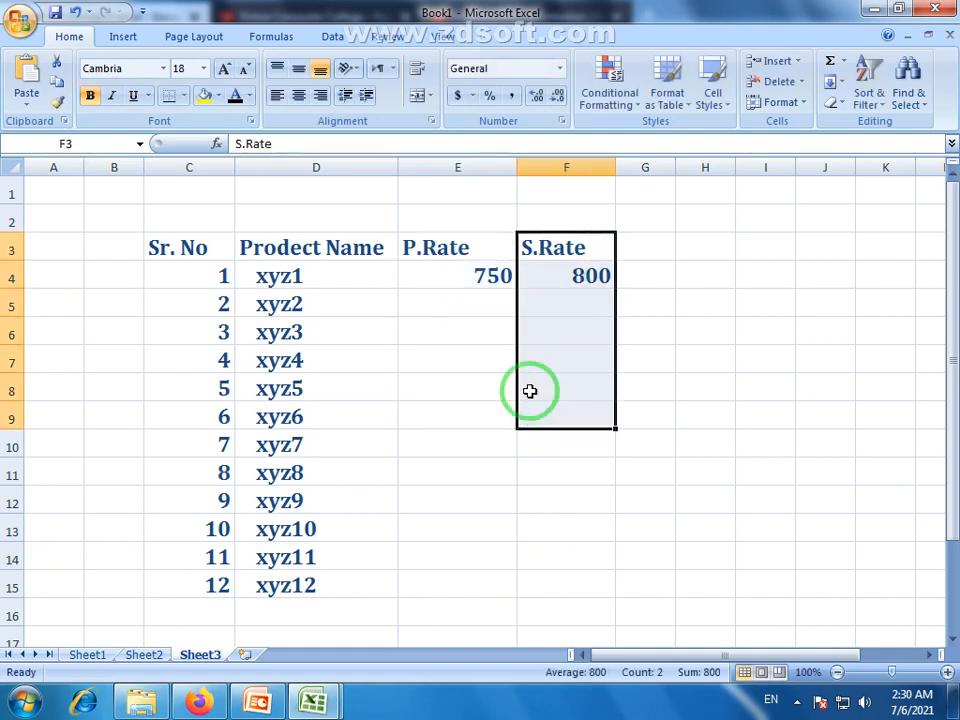
Step: Enter the P.Rate values 852, 456, 254 and 756 in cells E5 to E8
left_click(484, 300)
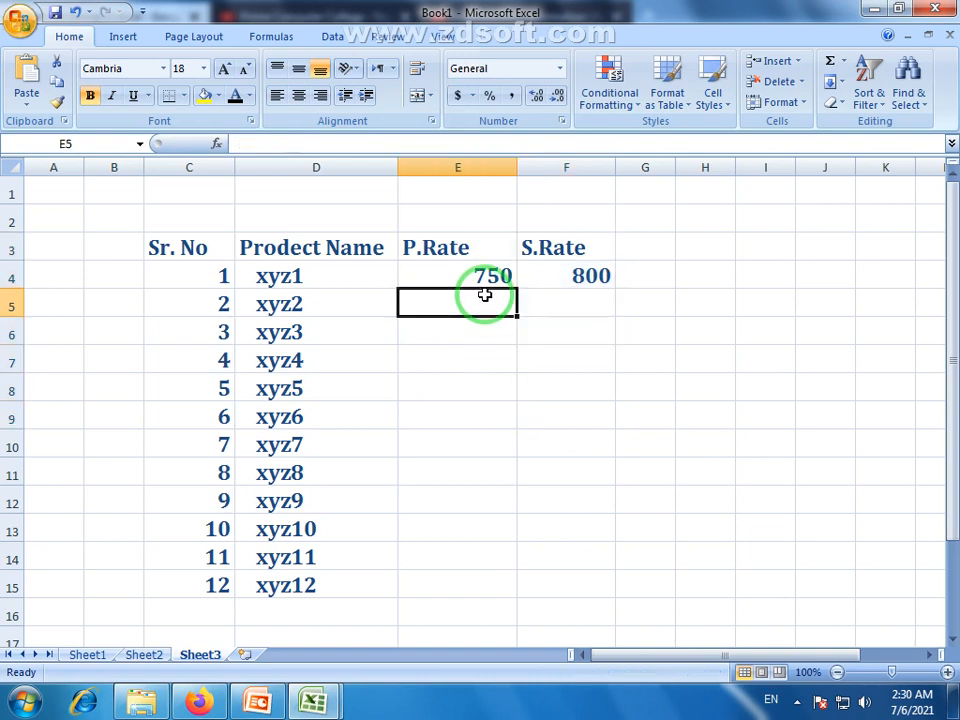
type("7")
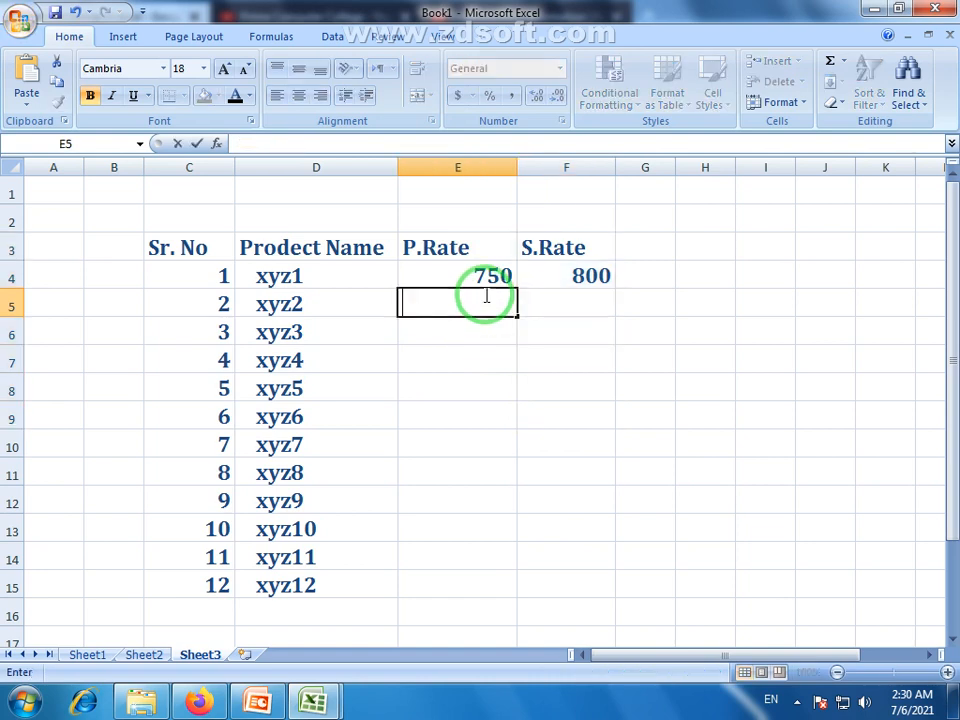
type("52")
key("Return")
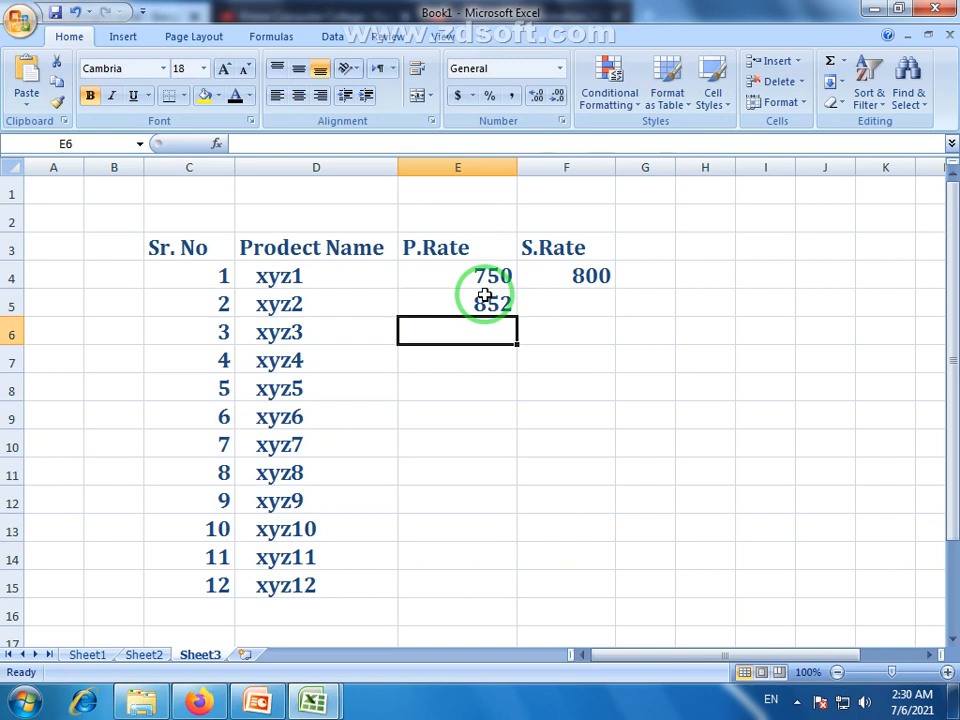
type("456")
key("Return")
type("25")
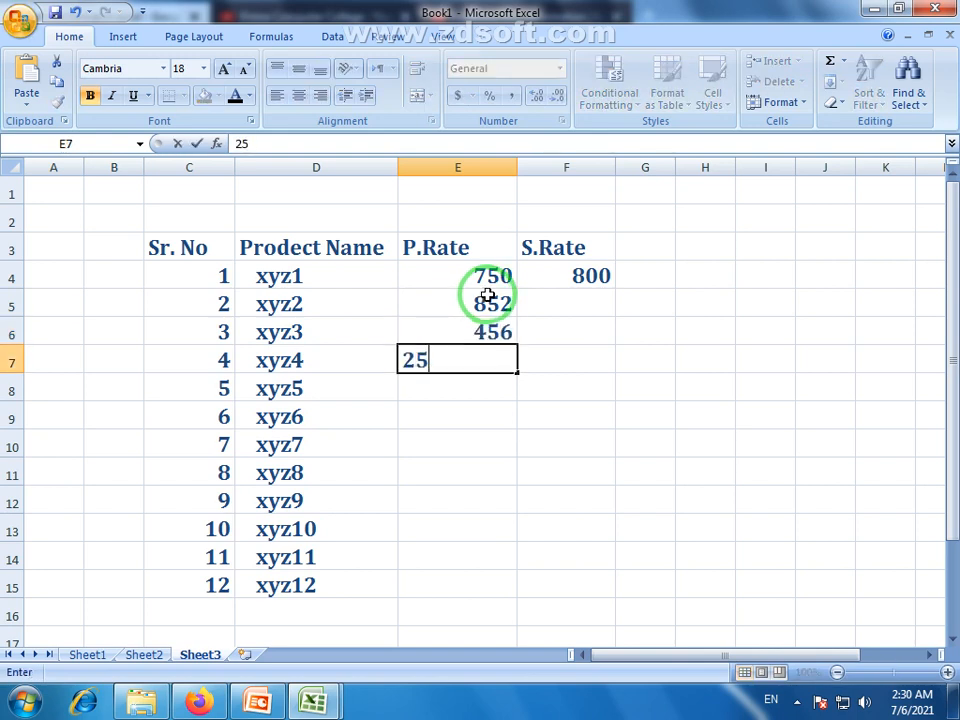
type("4")
key("Return")
type("756")
key("Return")
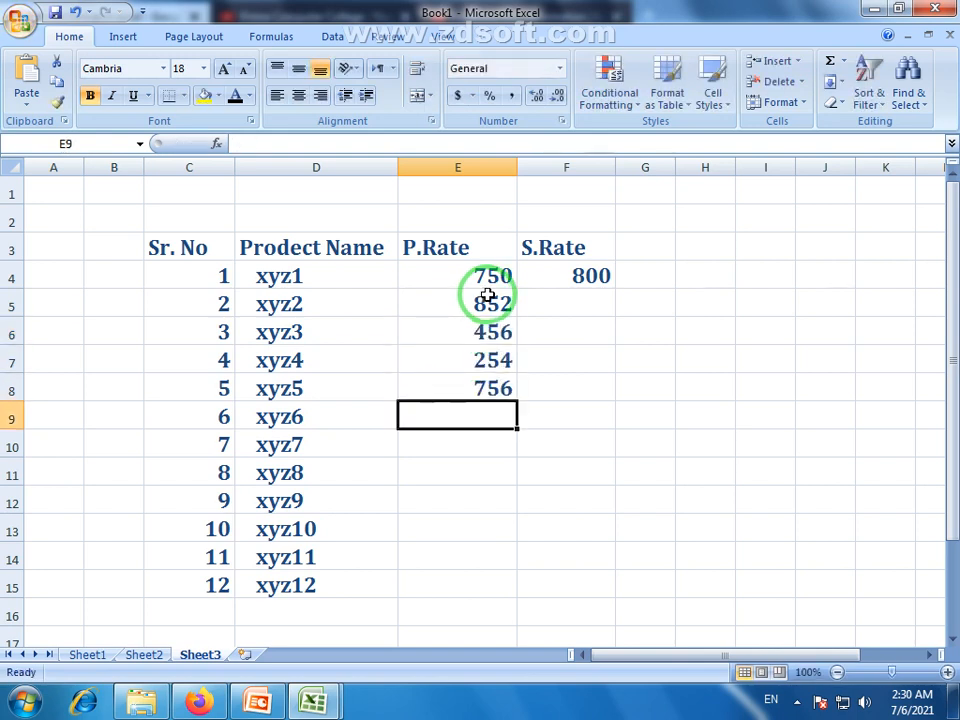
Step: Enter the P.Rate values 785, 258, 658 and 652 in cells E9 to E12
type("785")
key("Return")
type("25")
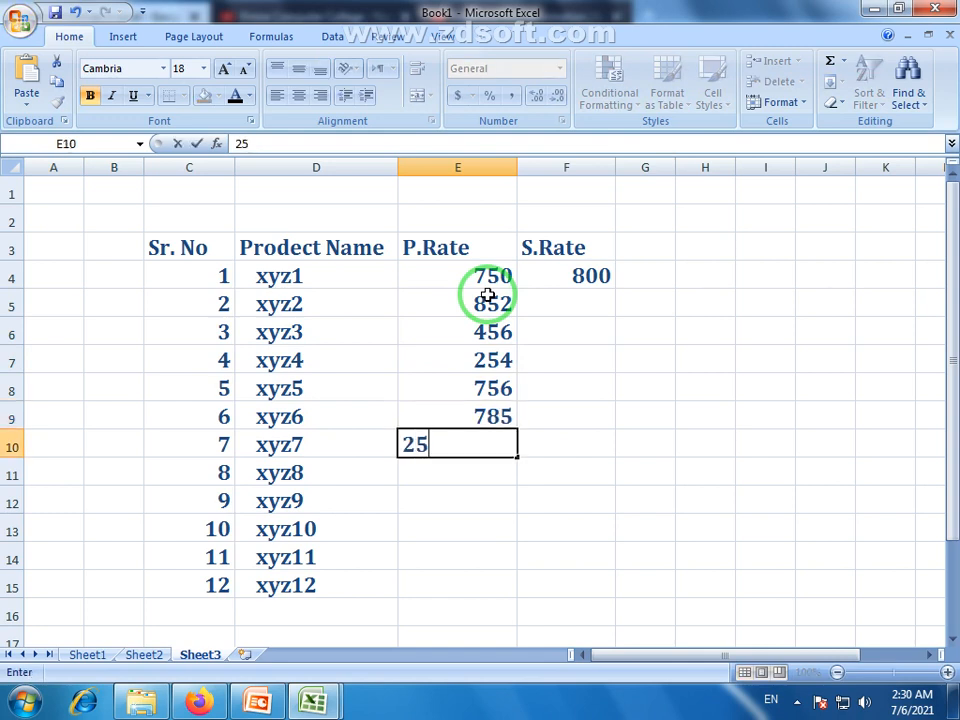
type("8")
key("Return")
type("658")
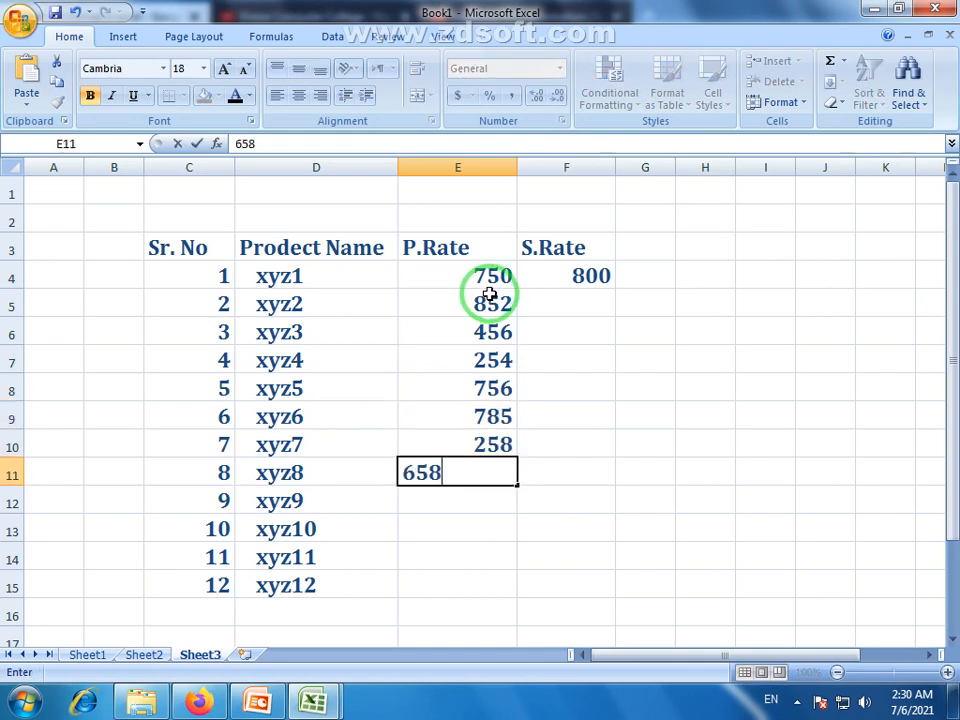
key("Return")
type("652")
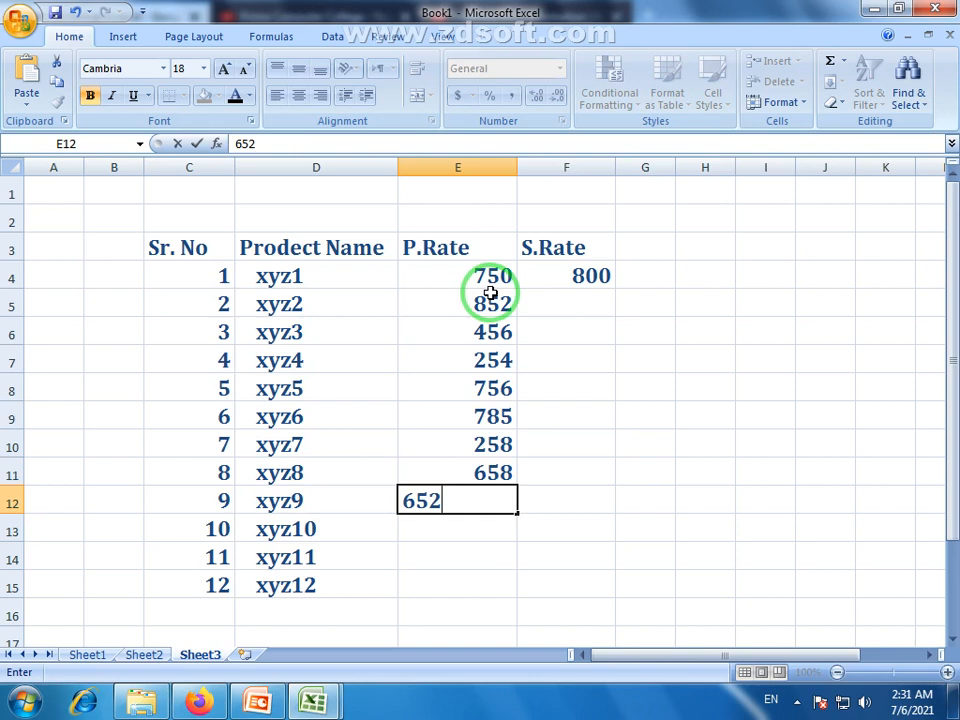
key("Return")
Step: Enter 954 in cell E13 and extend the number series from E12:E13 down to E15
type("95")
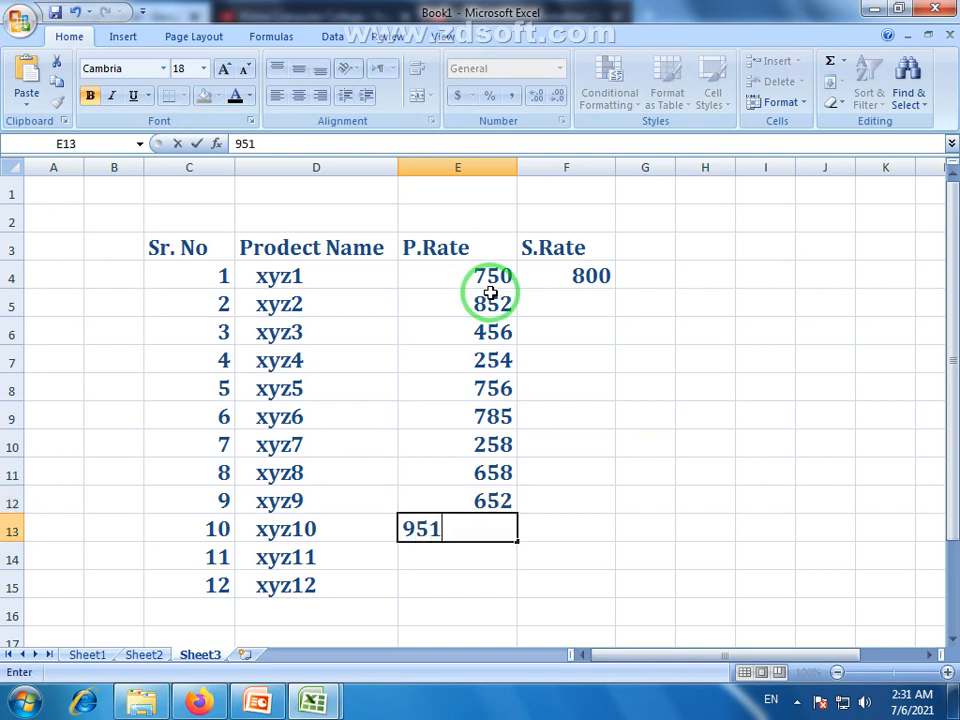
type("1")
key("BackSpace")
key("BackSpace")
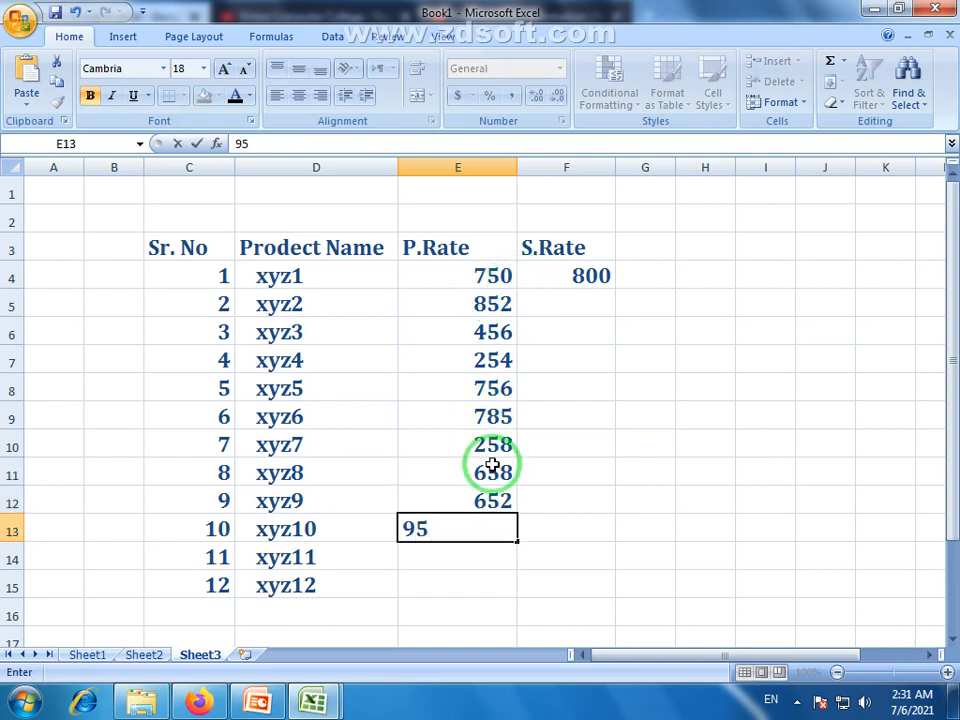
type("54")
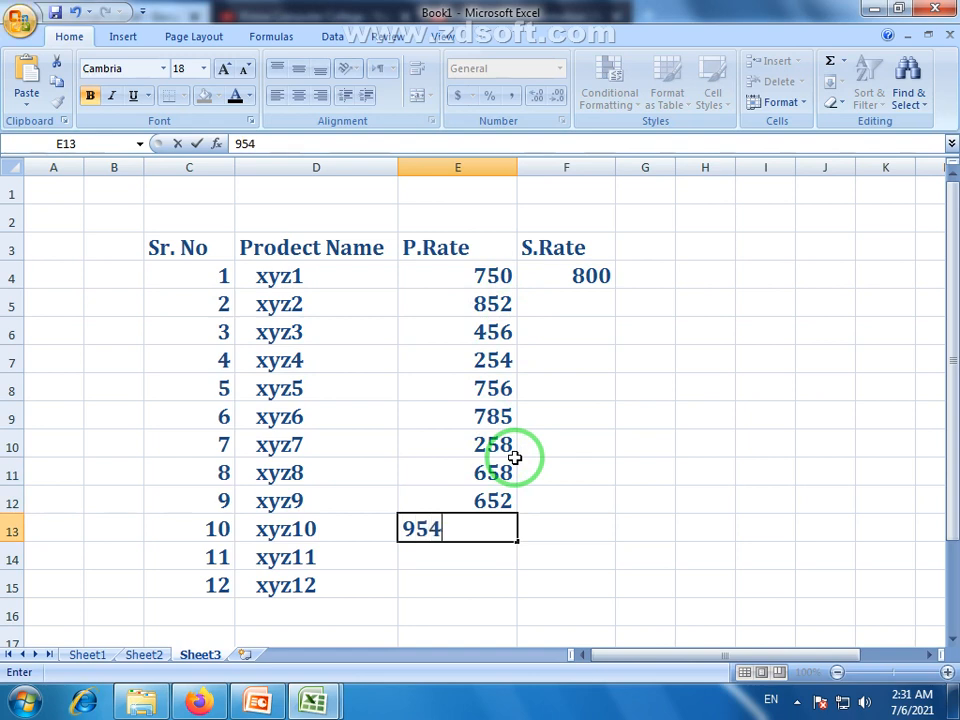
key("Return")
left_click(495, 474)
left_click_drag(495, 508, 514, 585)
left_click(530, 462)
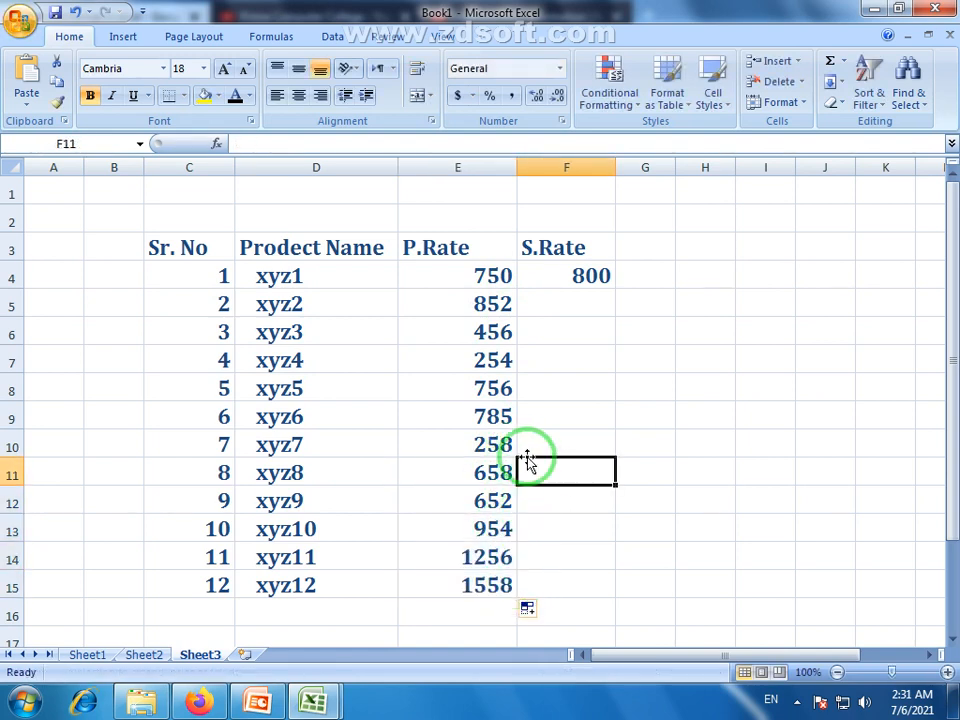
left_click_drag(488, 278, 476, 584)
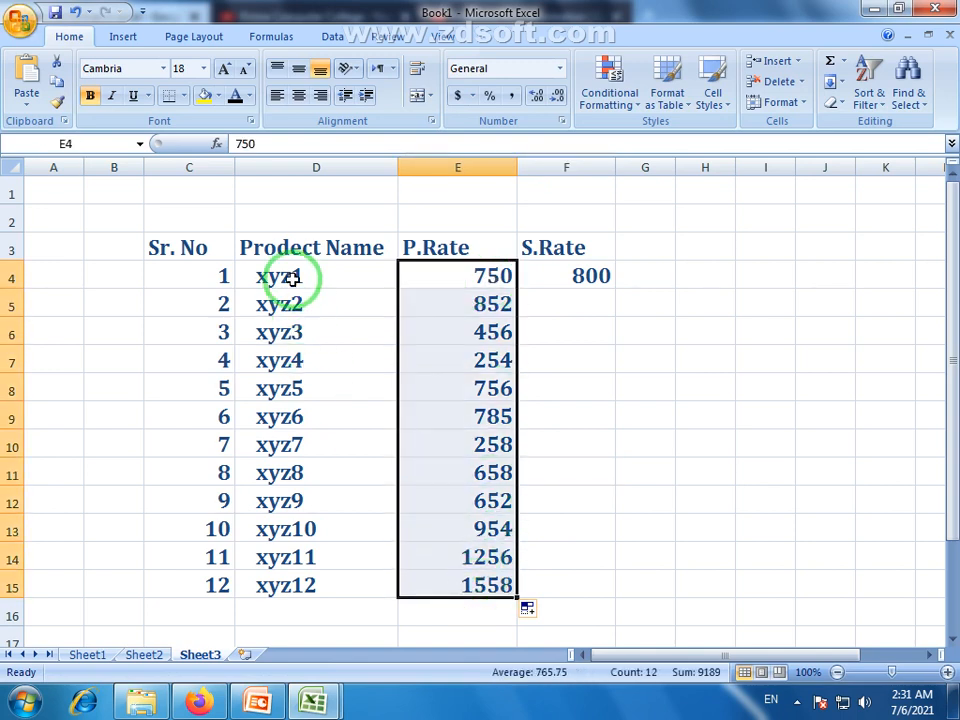
left_click_drag(287, 274, 310, 583)
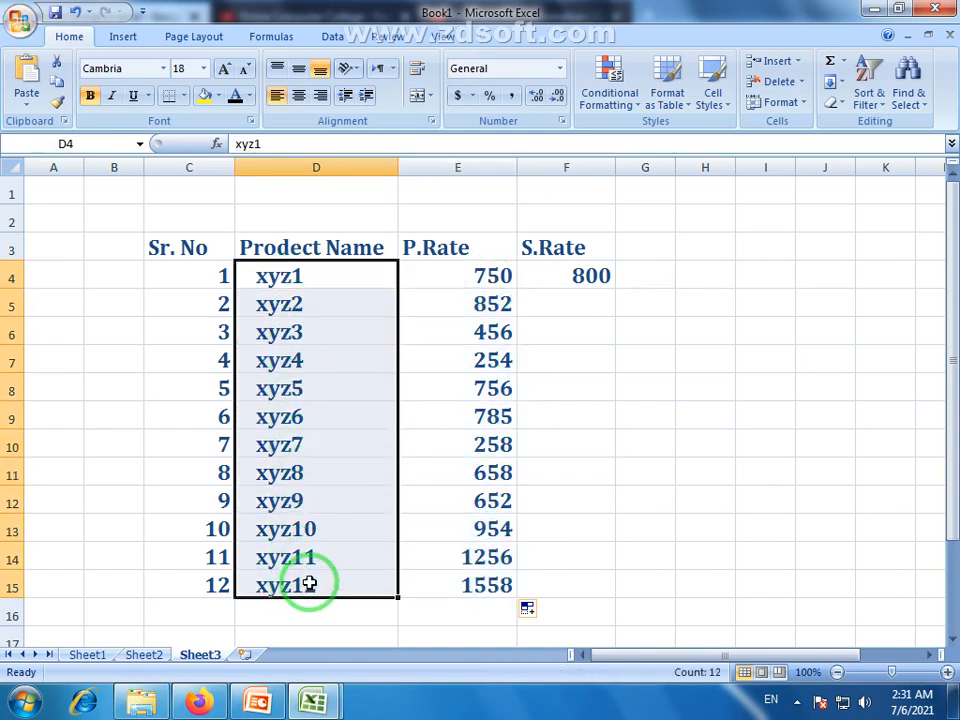
left_click_drag(199, 276, 219, 580)
left_click_drag(495, 272, 490, 589)
left_click(577, 276)
Step: Enter the S.Rate values 900, 500, 300 and 800 in cells F5 to F8
left_click(596, 309)
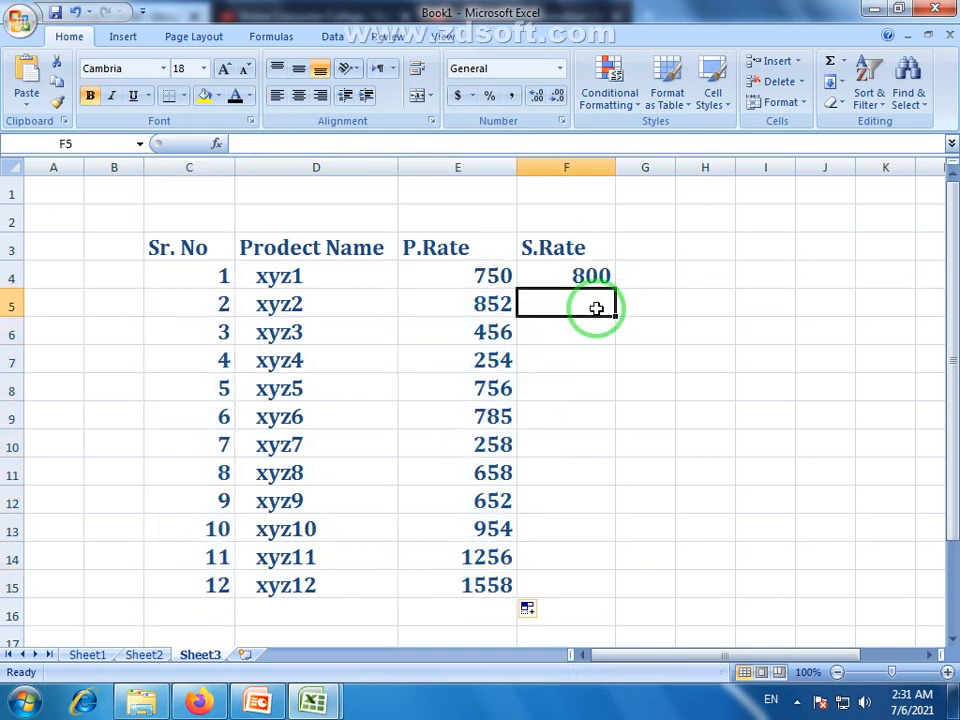
type("900")
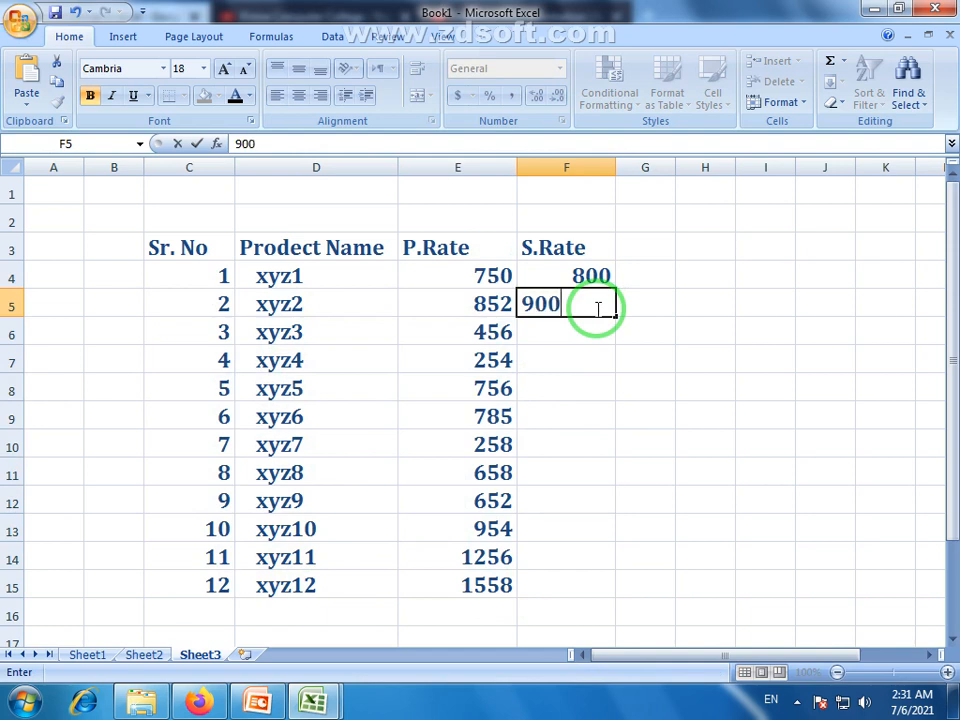
left_click(593, 330)
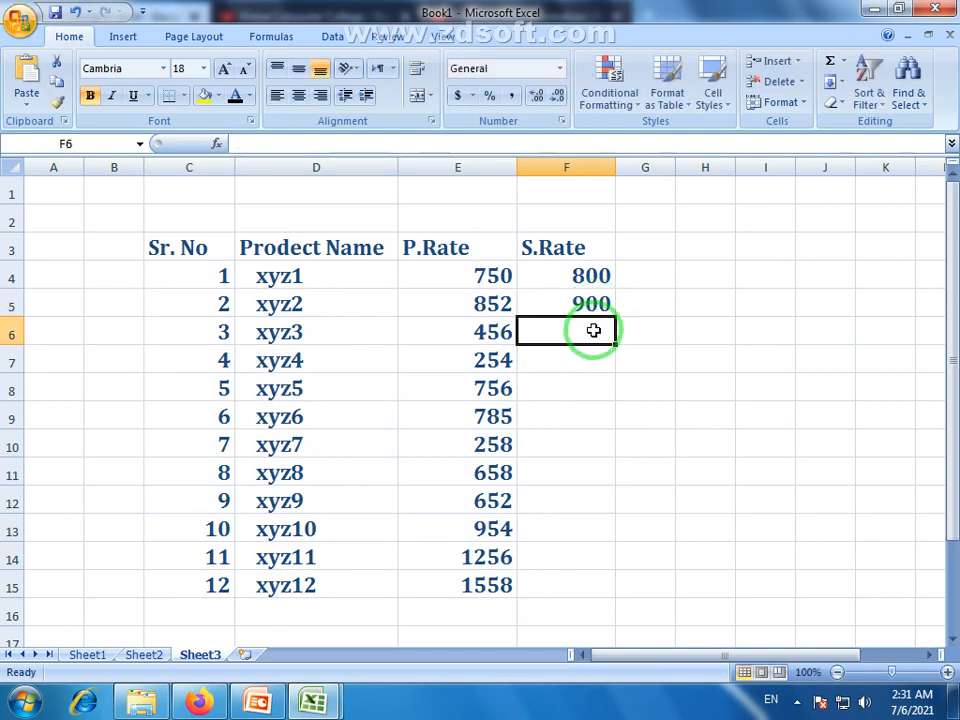
type("500")
left_click(596, 360)
type("300")
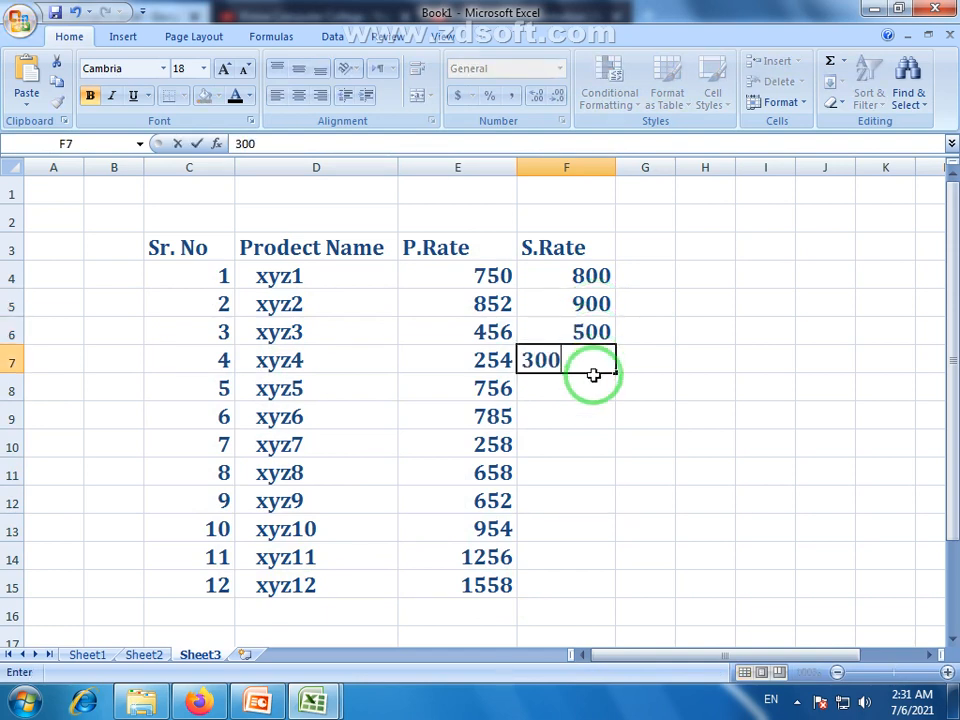
left_click(590, 388)
type("800")
Step: Enter the S.Rate values 800, 300, 700 and 700 in cells F9 to F12
left_click(587, 416)
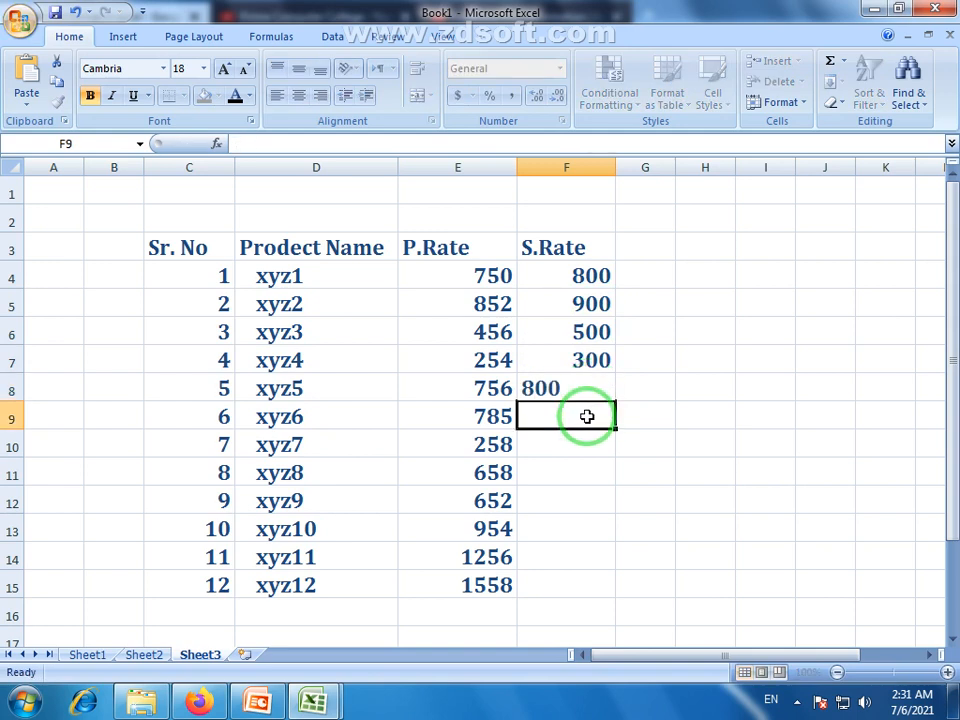
type("7")
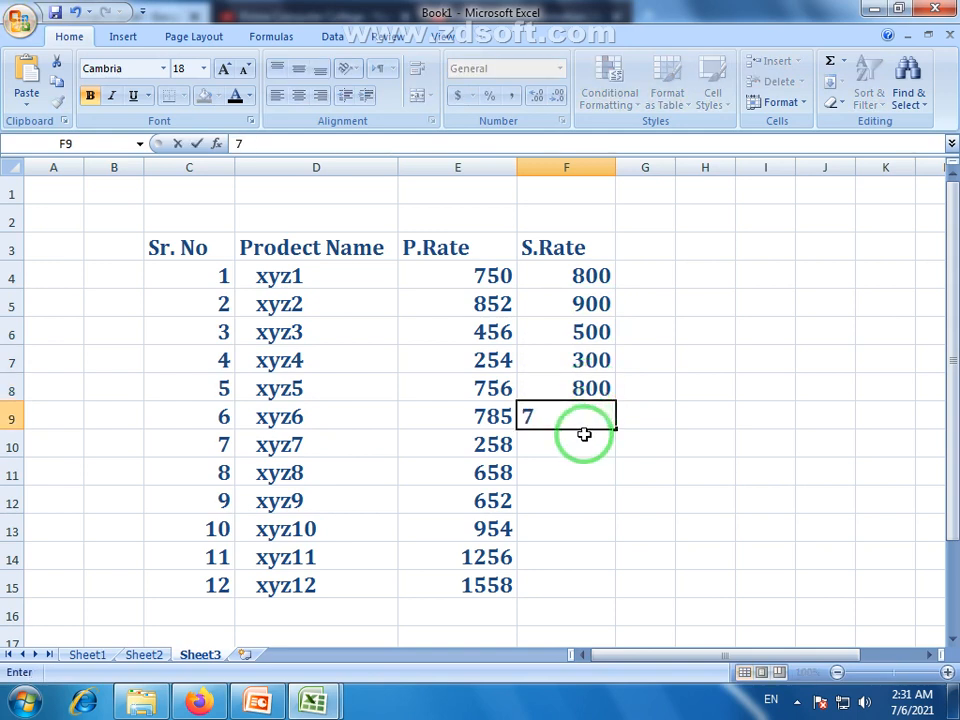
key("BackSpace")
type("800")
left_click(585, 452)
type("3")
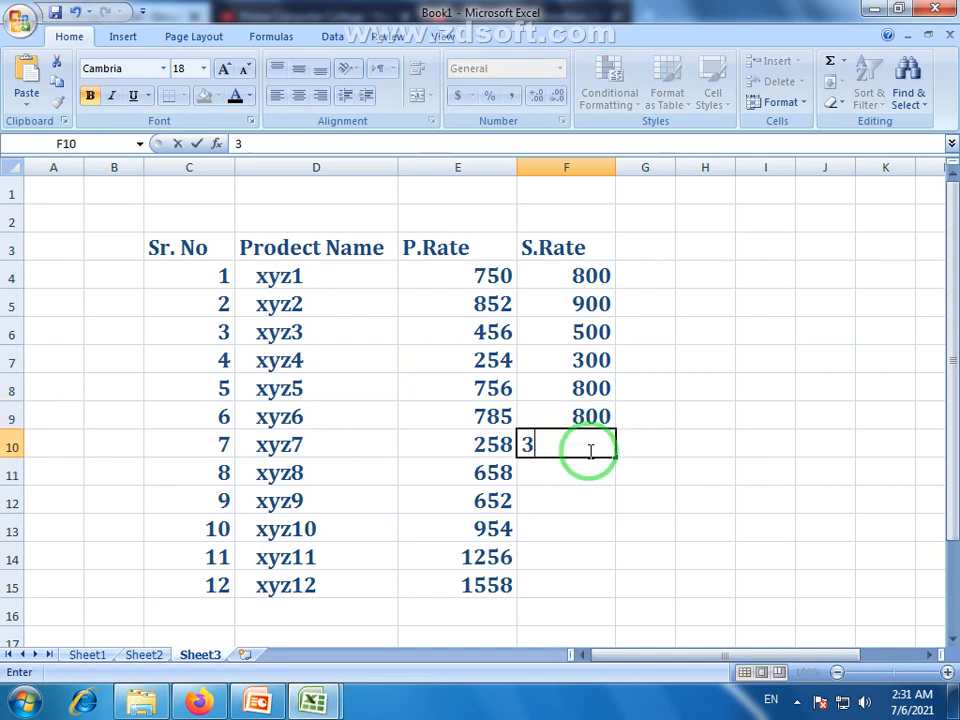
type("00")
left_click(589, 476)
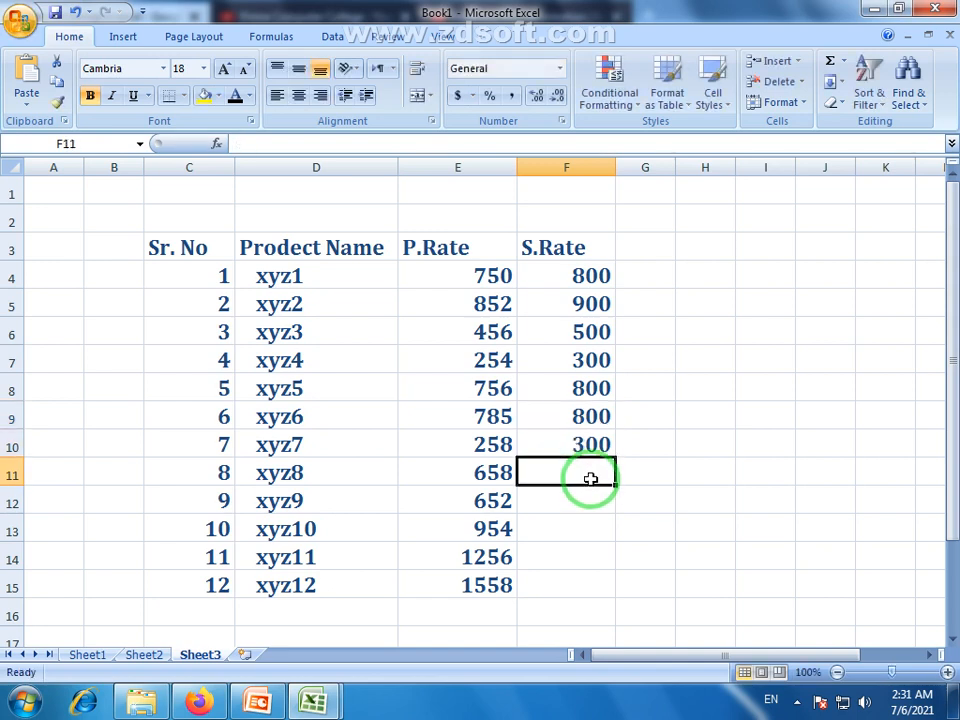
type("700")
left_click(587, 493)
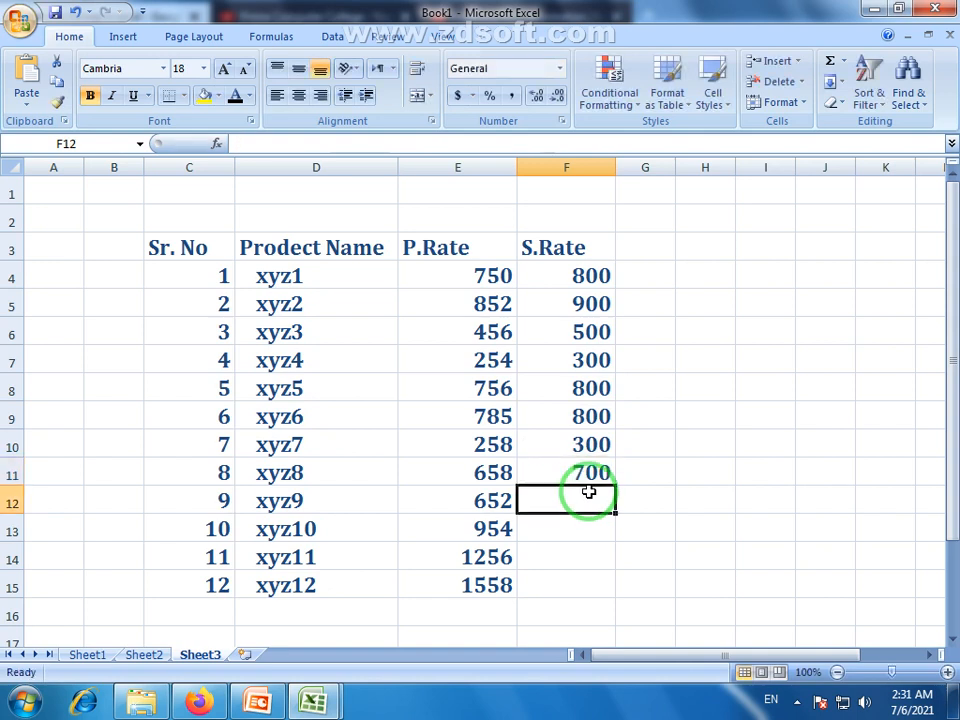
type("700")
Step: Enter the S.Rate values 1000, 1300 and 1600 in cells F13 to F15
left_click(594, 519)
type("1")
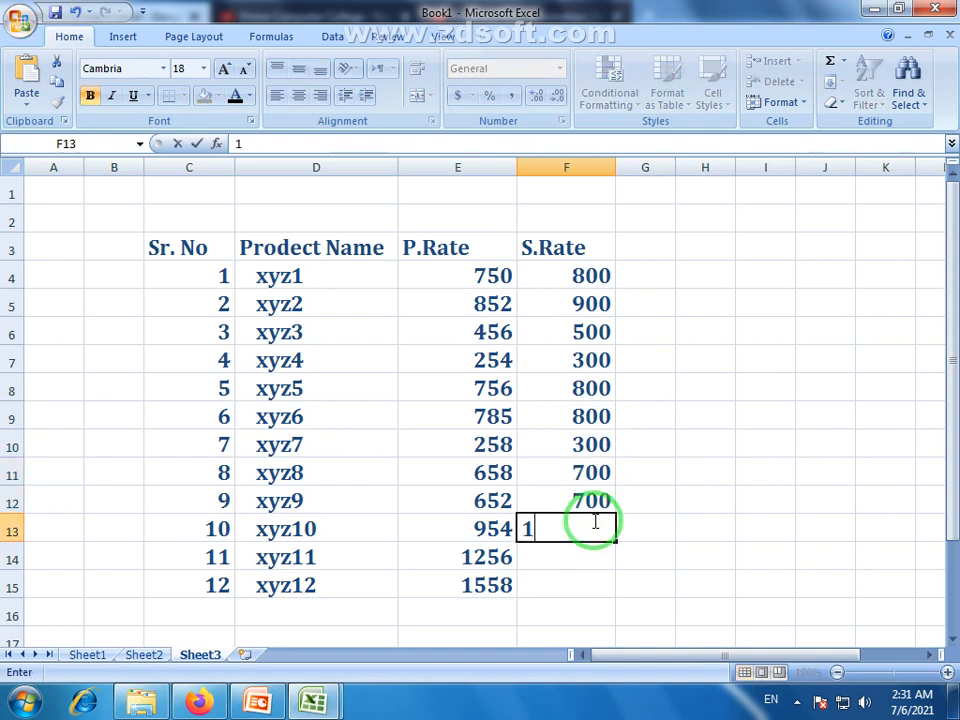
type("000")
left_click(583, 555)
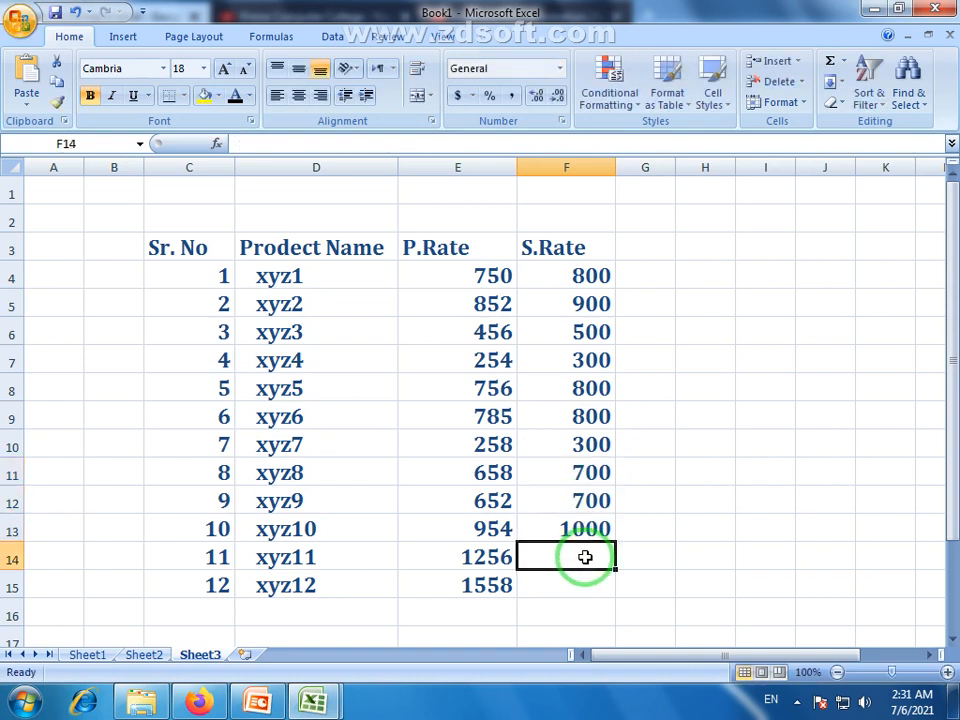
type("1300")
left_click(584, 580)
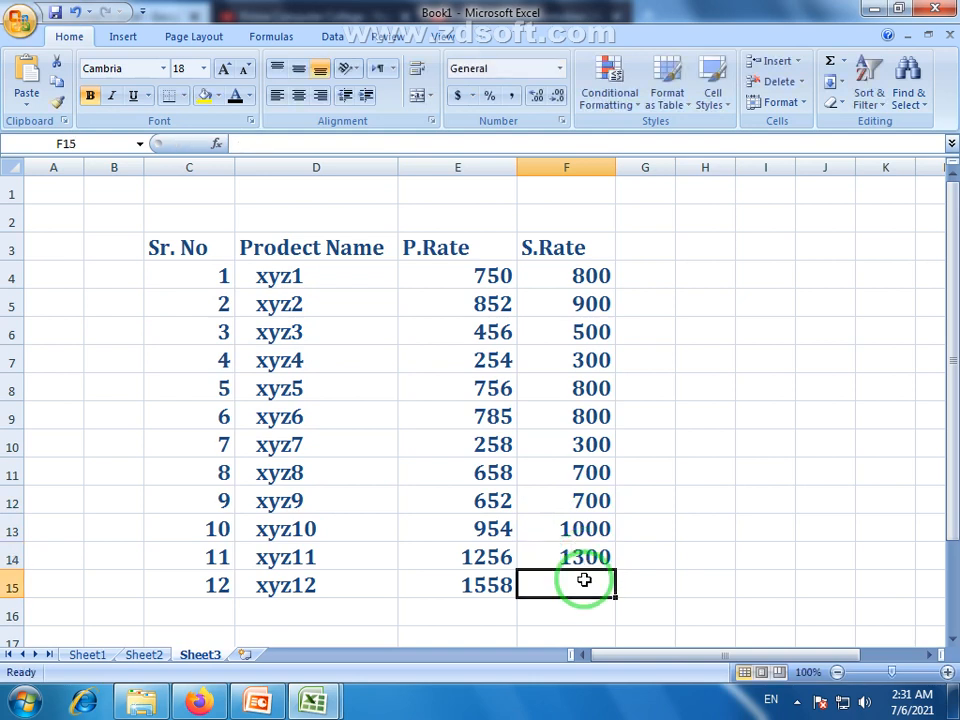
type("1600")
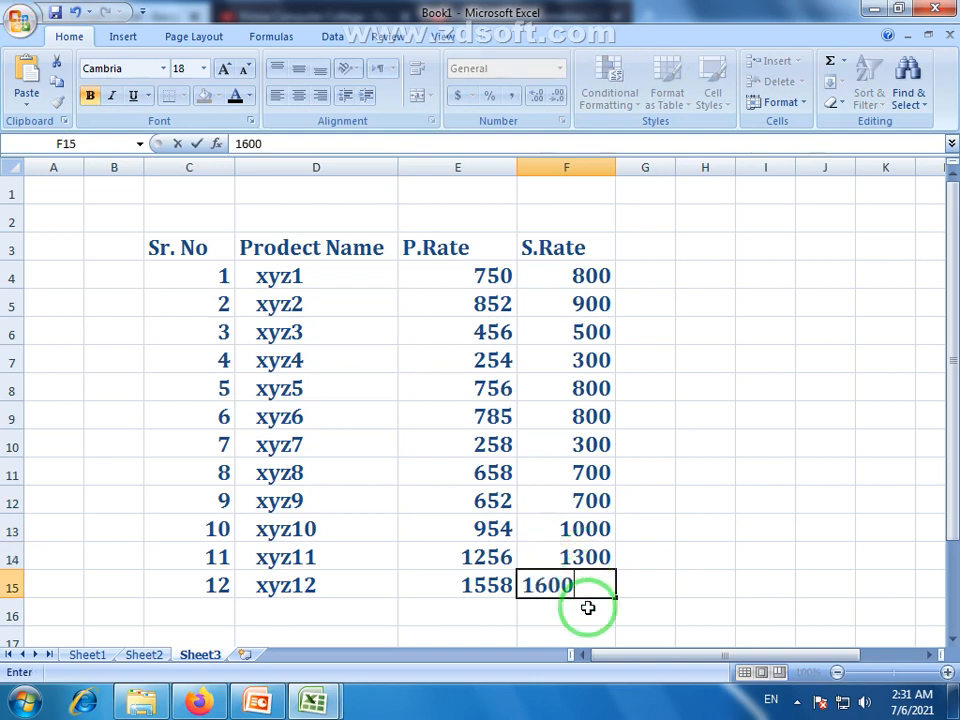
left_click(585, 605)
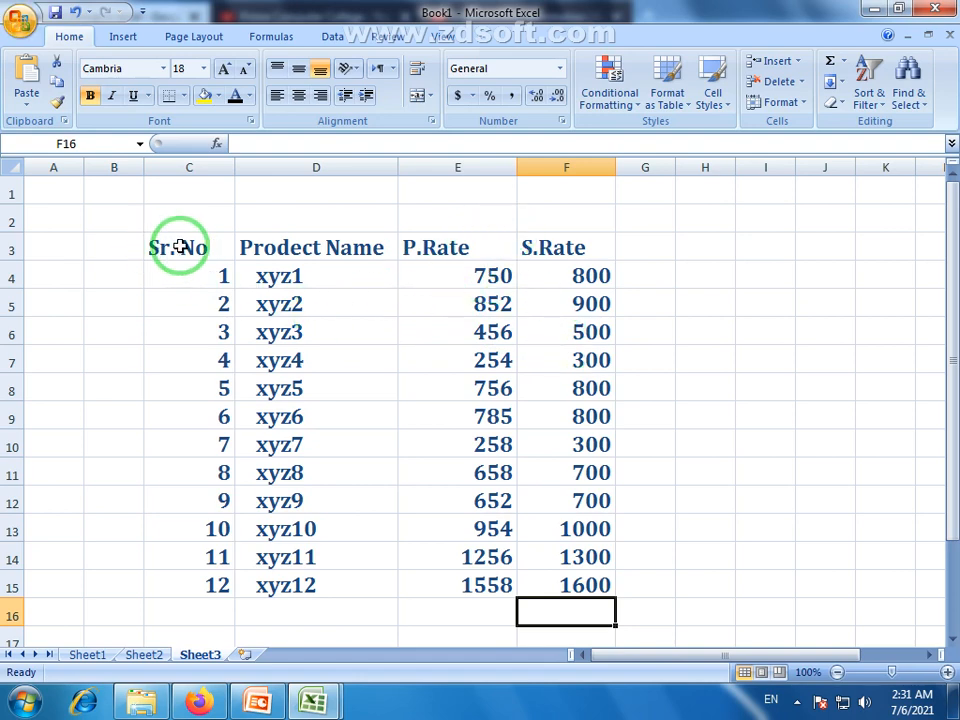
Step: Examine the rate table in C3:F15, its header row and the empty rows beneath it
left_click_drag(171, 251, 555, 583)
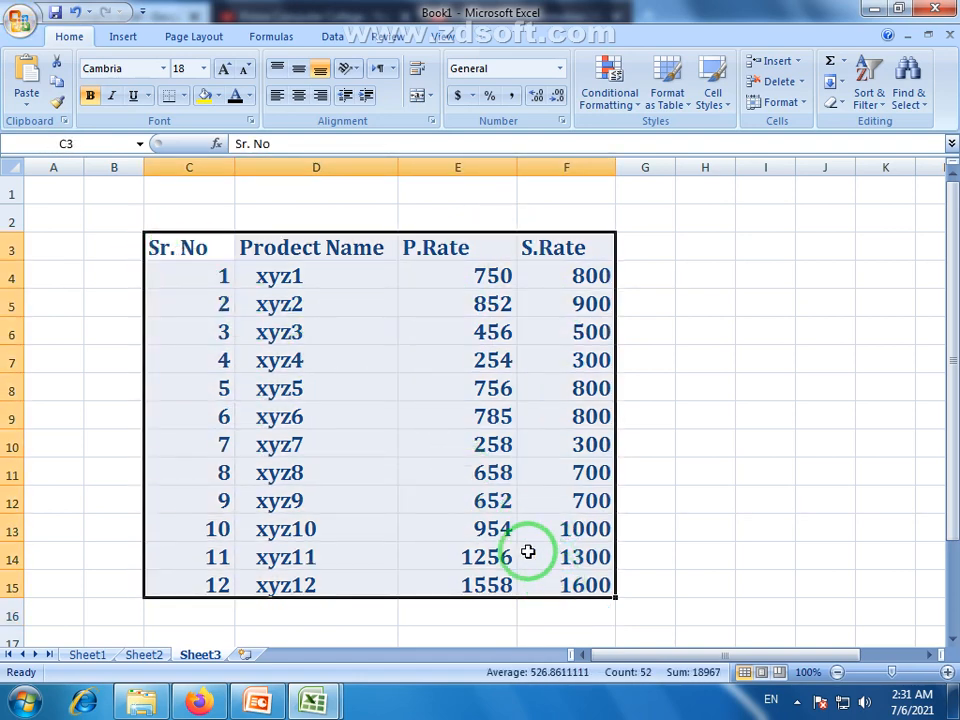
left_click(453, 444)
left_click_drag(285, 295, 289, 611)
left_click(377, 613)
scroll(354, 535, "down", 2)
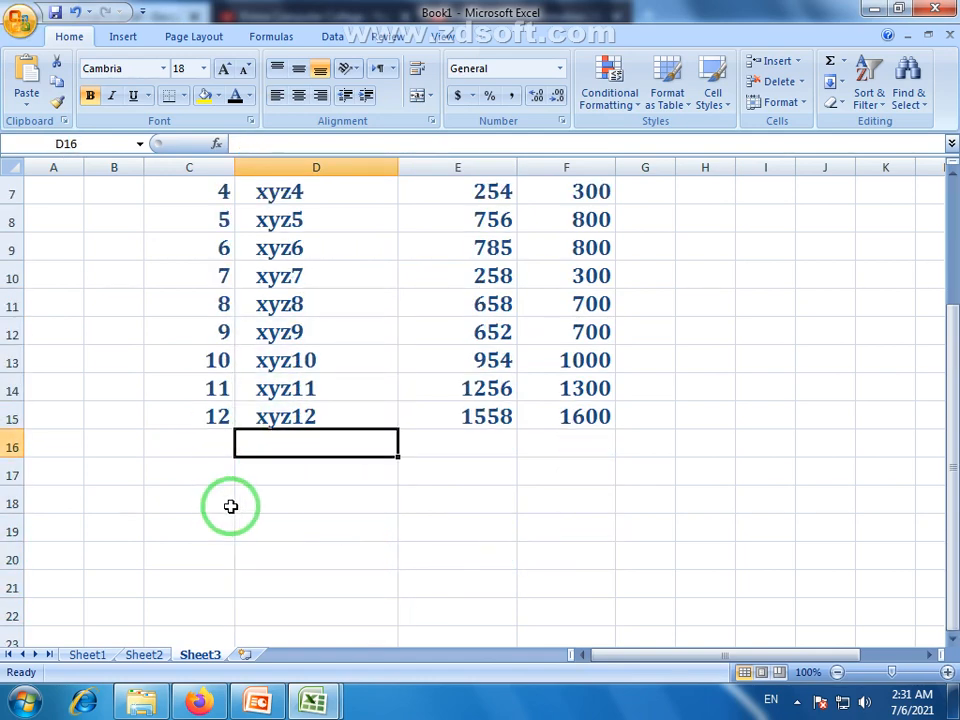
scroll(334, 466, "down", 2)
left_click(228, 255)
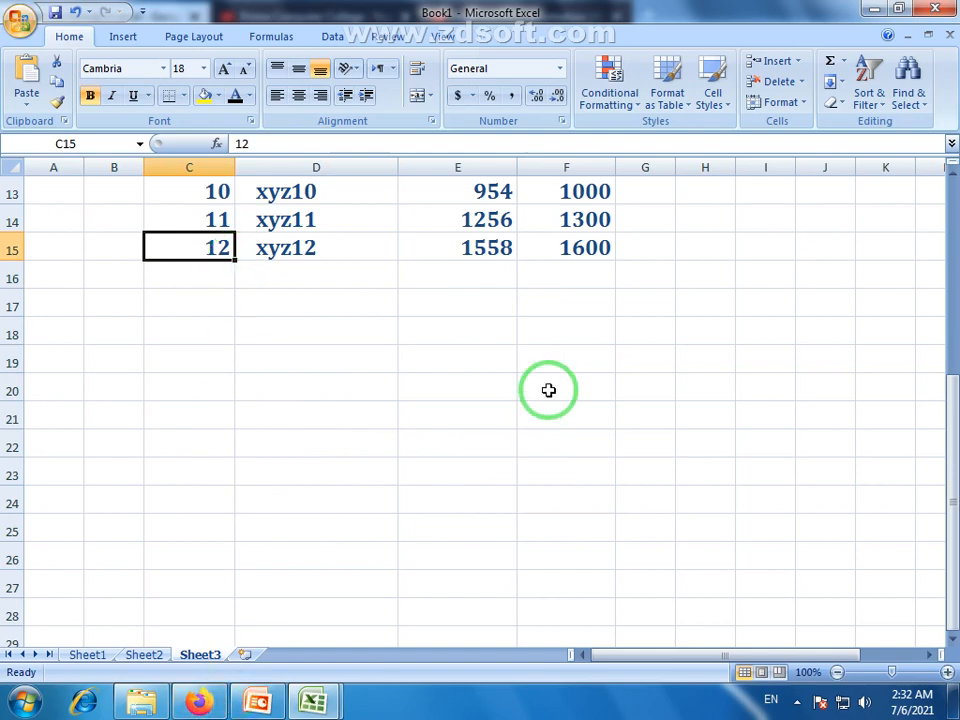
left_click_drag(328, 268, 340, 530)
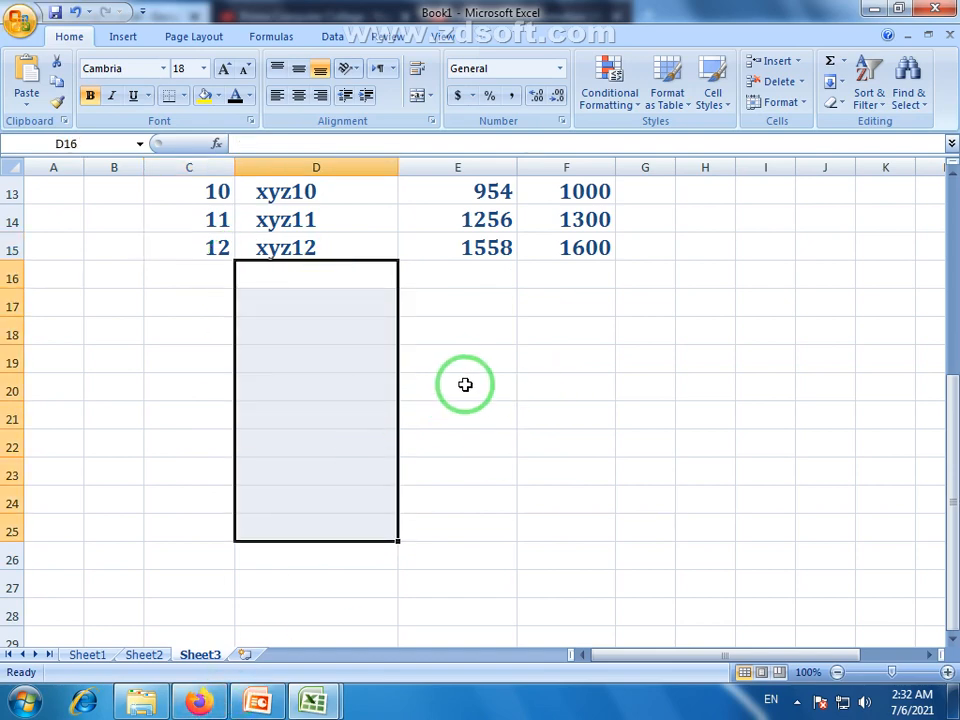
scroll(465, 385, "up", 4)
scroll(466, 386, "down", 2)
scroll(465, 384, "up", 2)
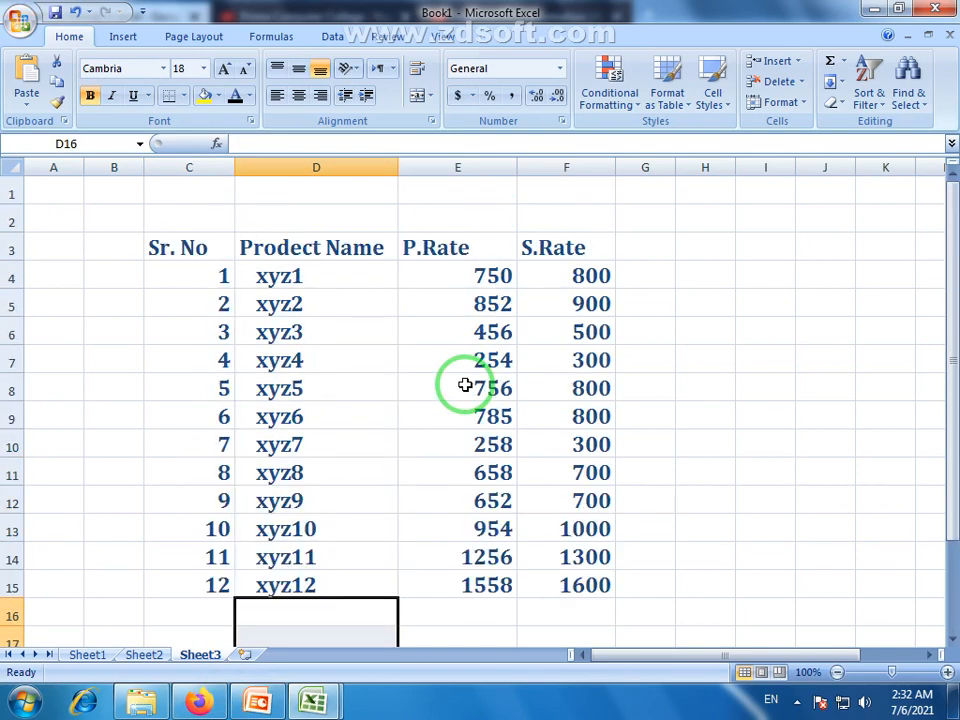
left_click(465, 385)
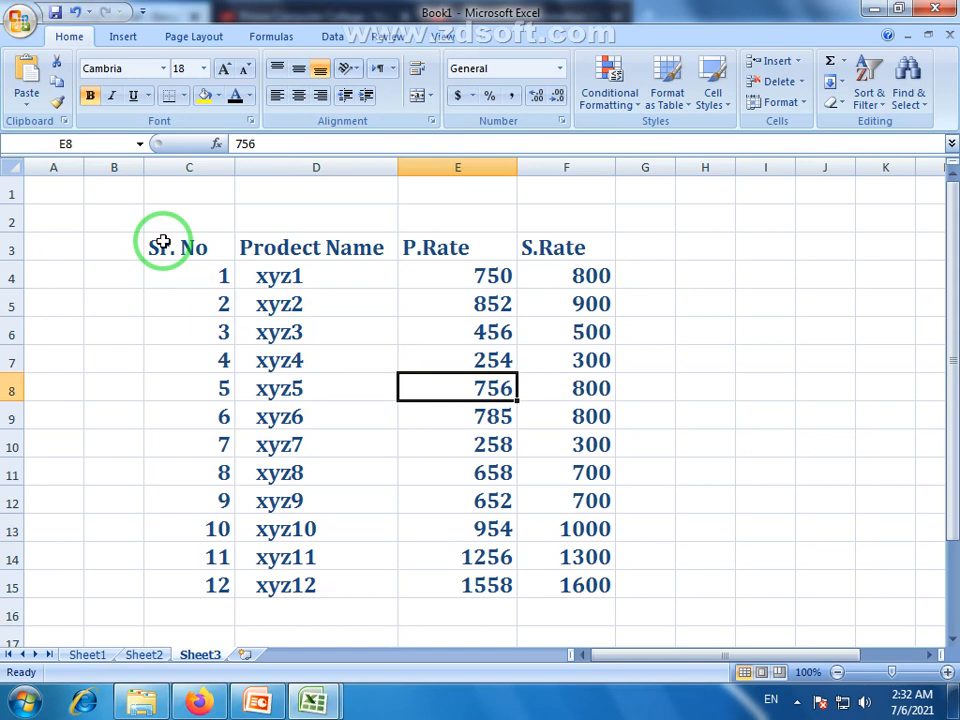
left_click_drag(162, 243, 588, 597)
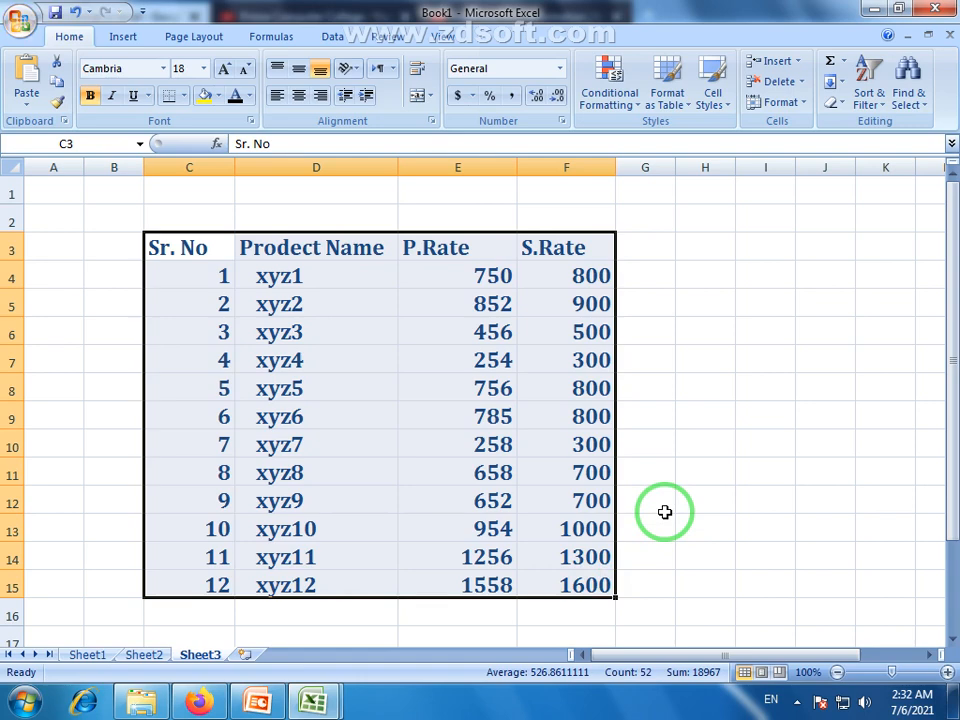
left_click(300, 261)
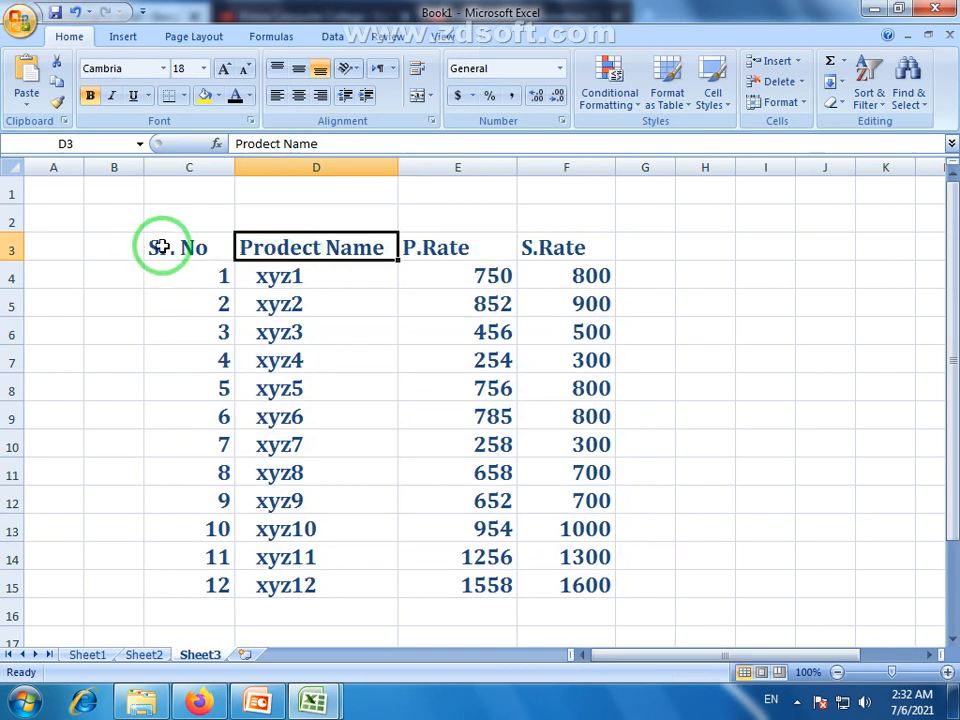
left_click_drag(161, 247, 529, 251)
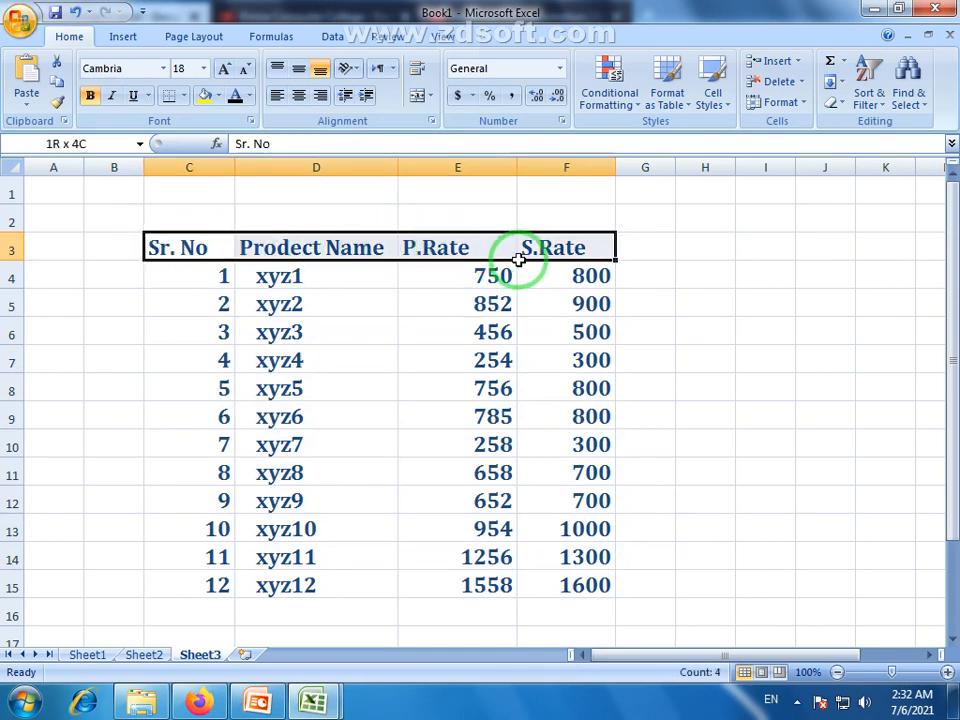
left_click(309, 311)
Step: Centre the contents of the whole rate table C3:F15 horizontally
left_click_drag(184, 251, 583, 587)
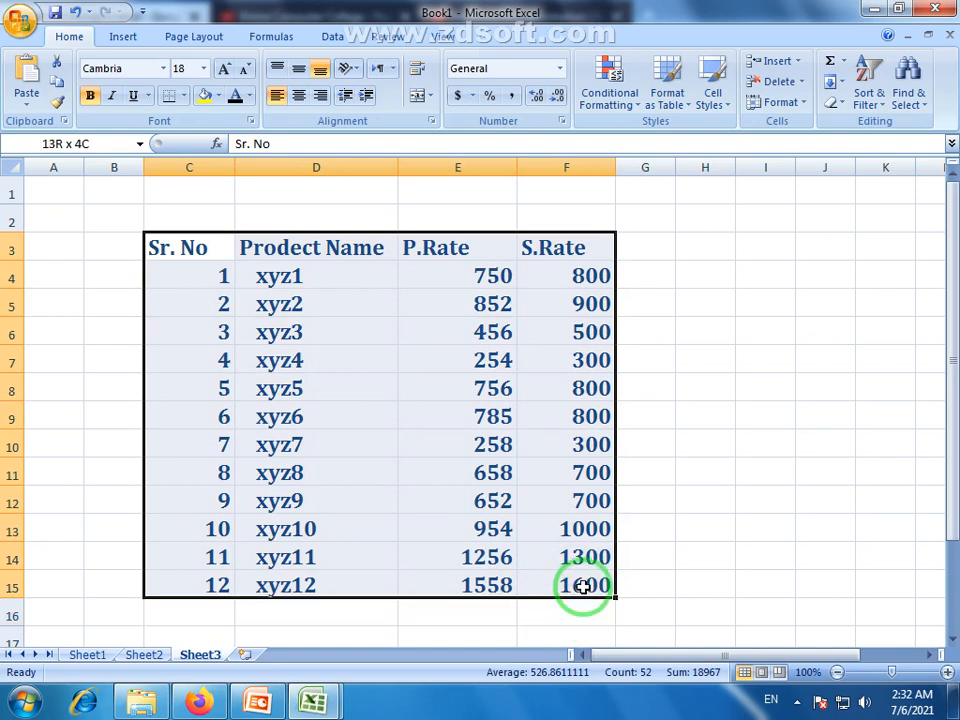
left_click(298, 95)
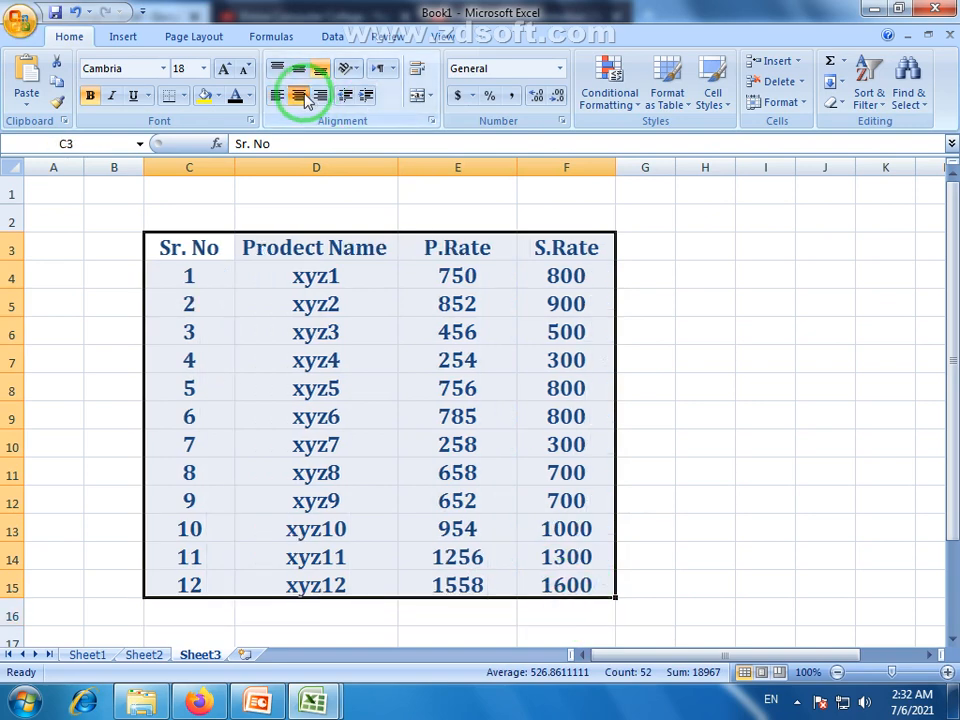
left_click(328, 500)
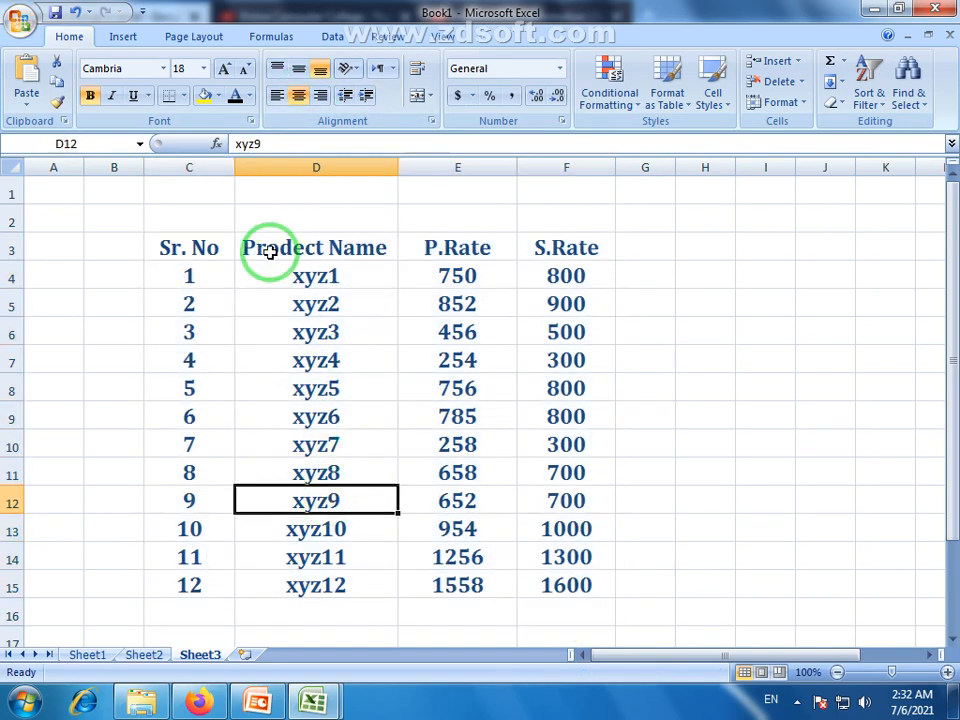
Step: Autofit the widths of columns C to F to their contents
left_click_drag(189, 171, 521, 174)
double_click(517, 169)
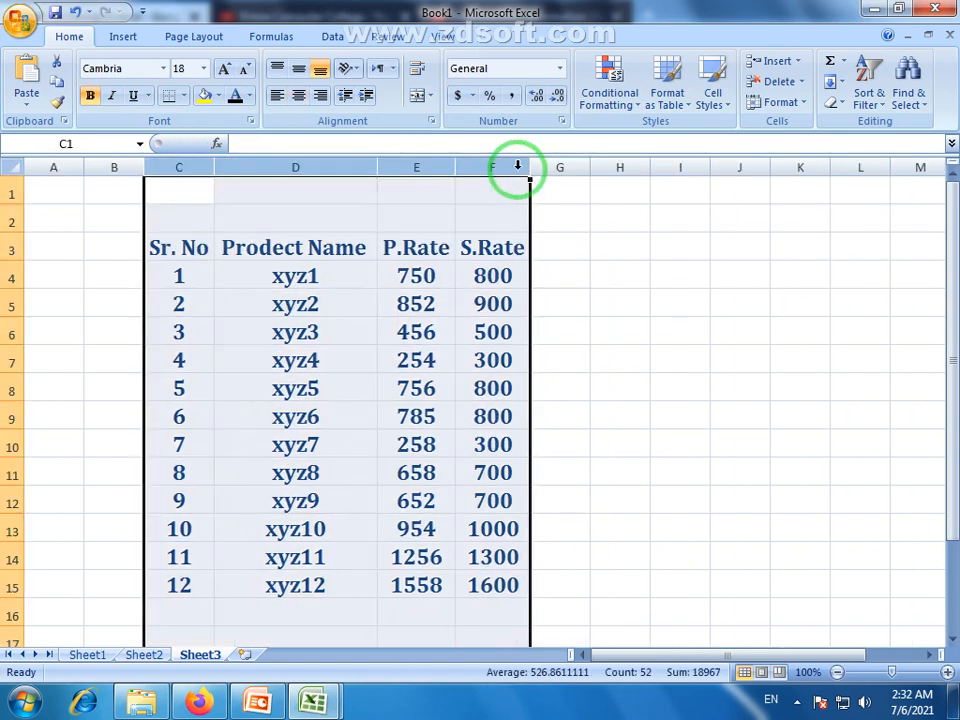
left_click(493, 537)
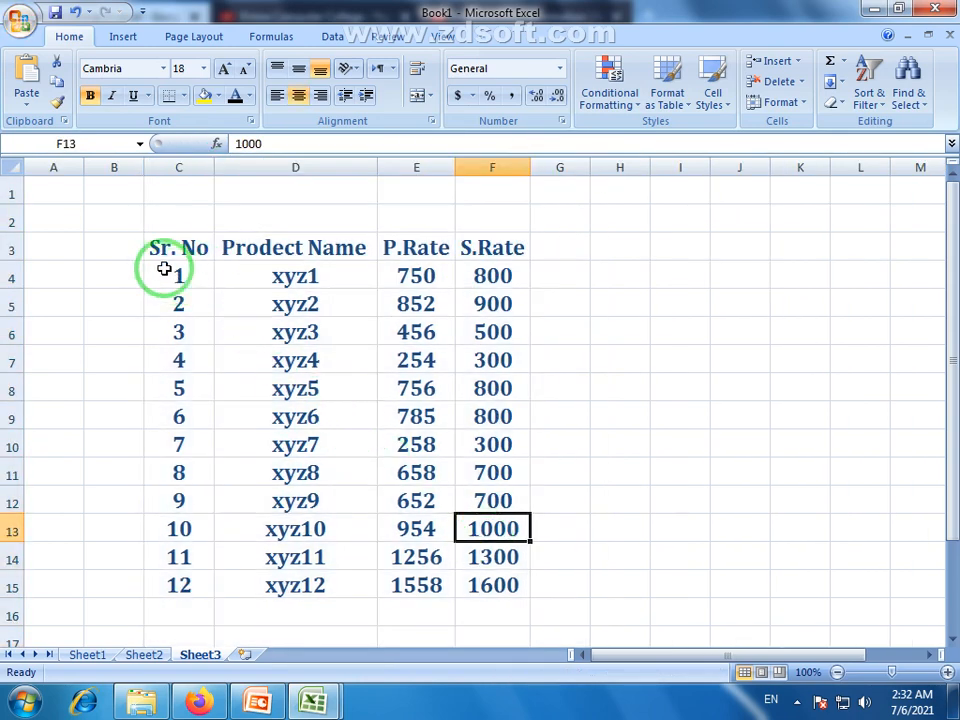
Step: Set the font colour of the header cells C3:F3 to red
left_click_drag(168, 255, 506, 250)
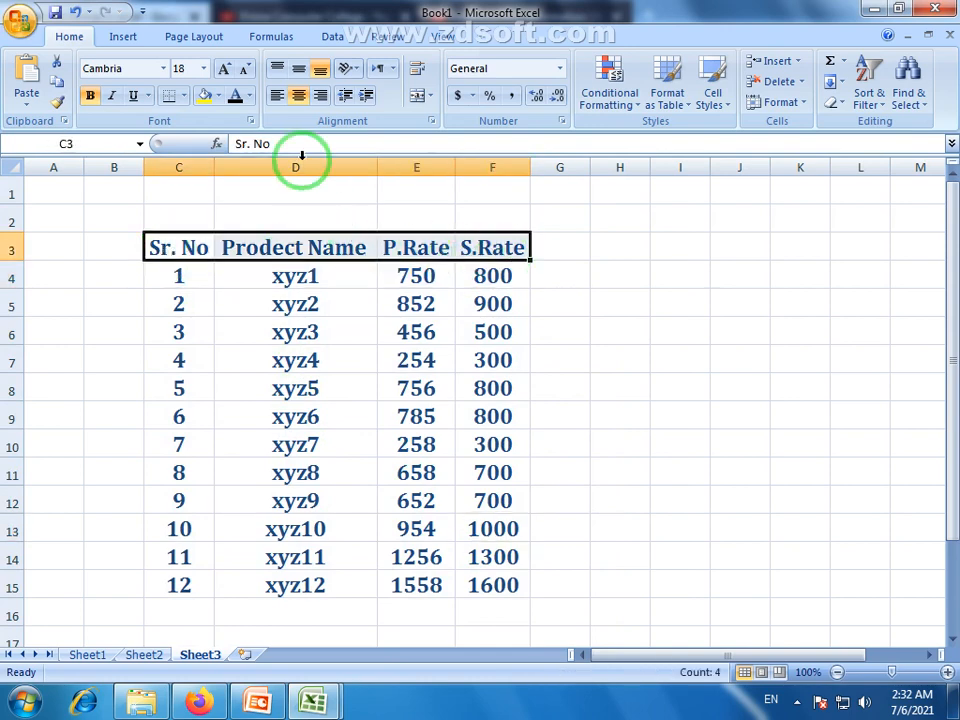
left_click(249, 96)
left_click(250, 259)
left_click(289, 408)
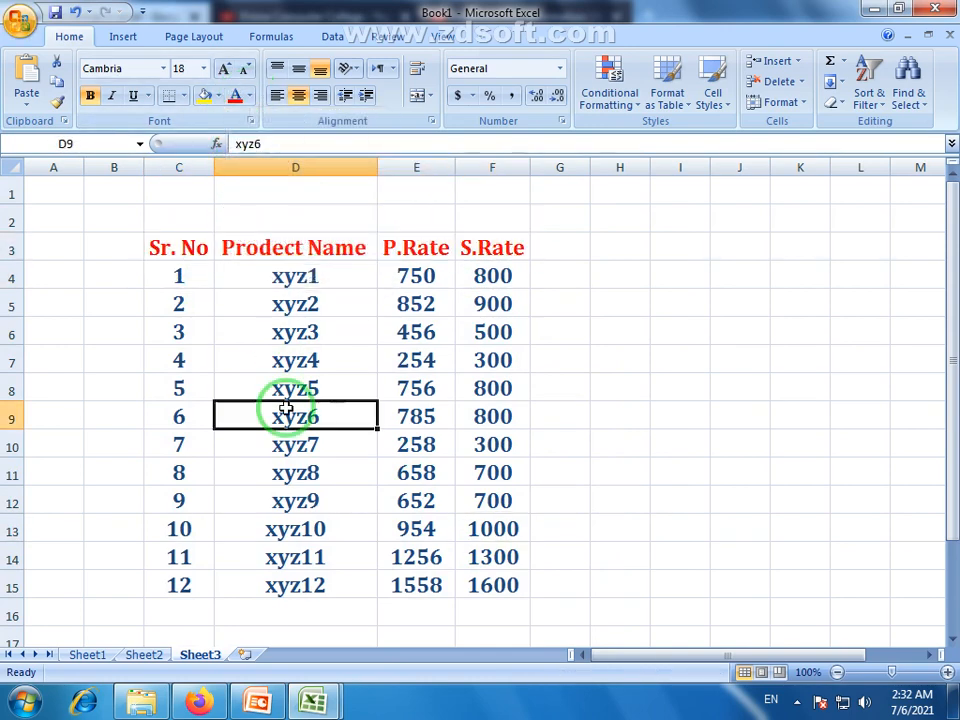
Step: Apply All Borders to every cell of the rate table C3:F15
left_click_drag(159, 242, 487, 599)
left_click(487, 605)
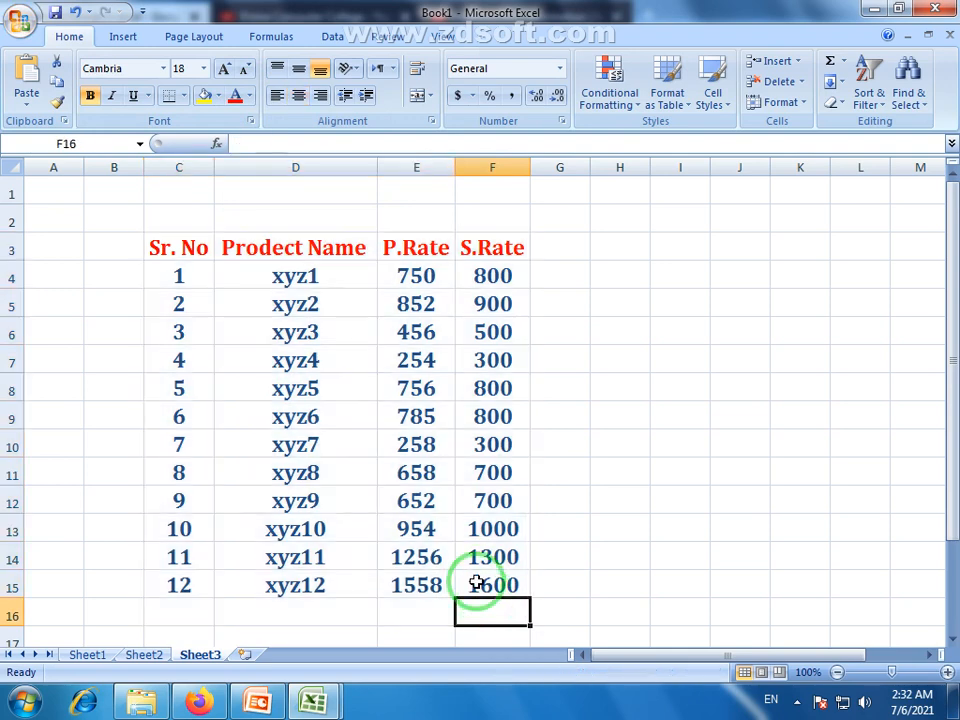
left_click_drag(176, 250, 490, 585)
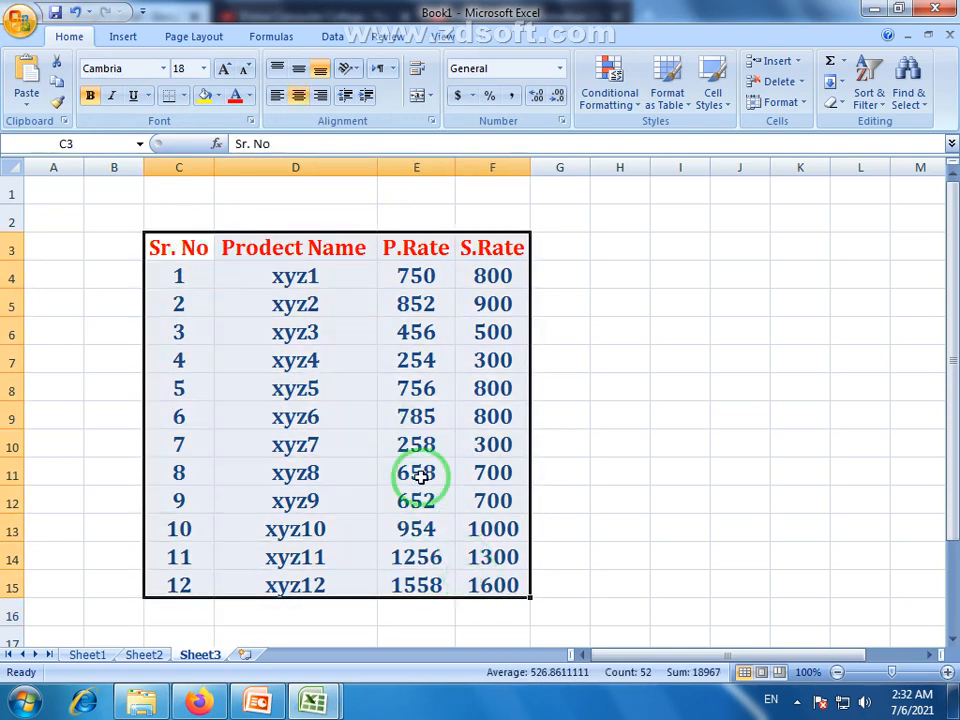
left_click(184, 96)
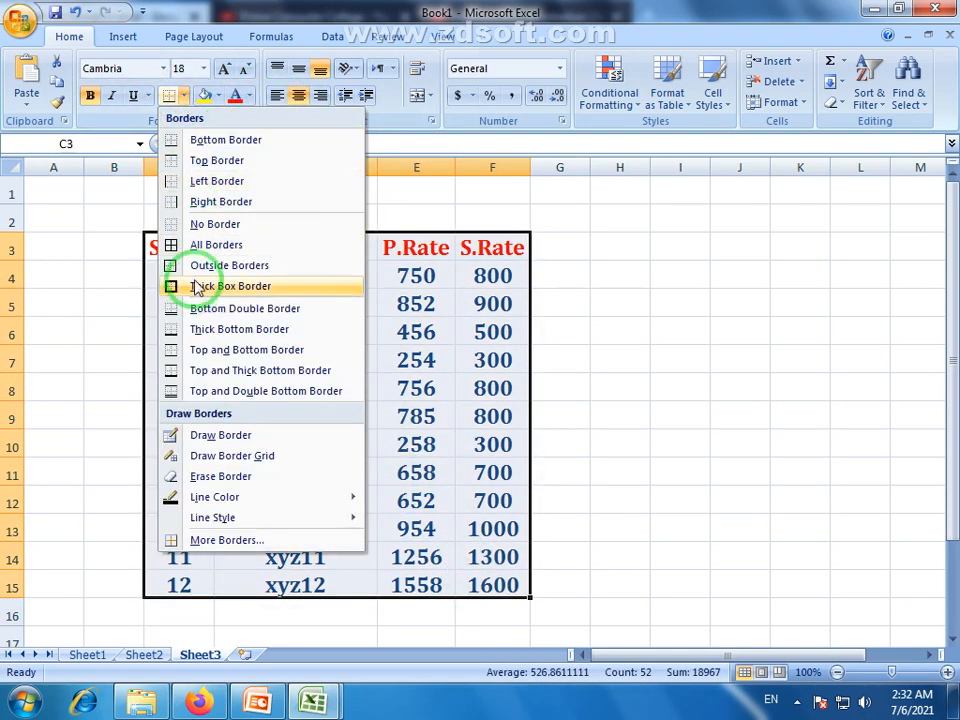
left_click(208, 245)
left_click(300, 414)
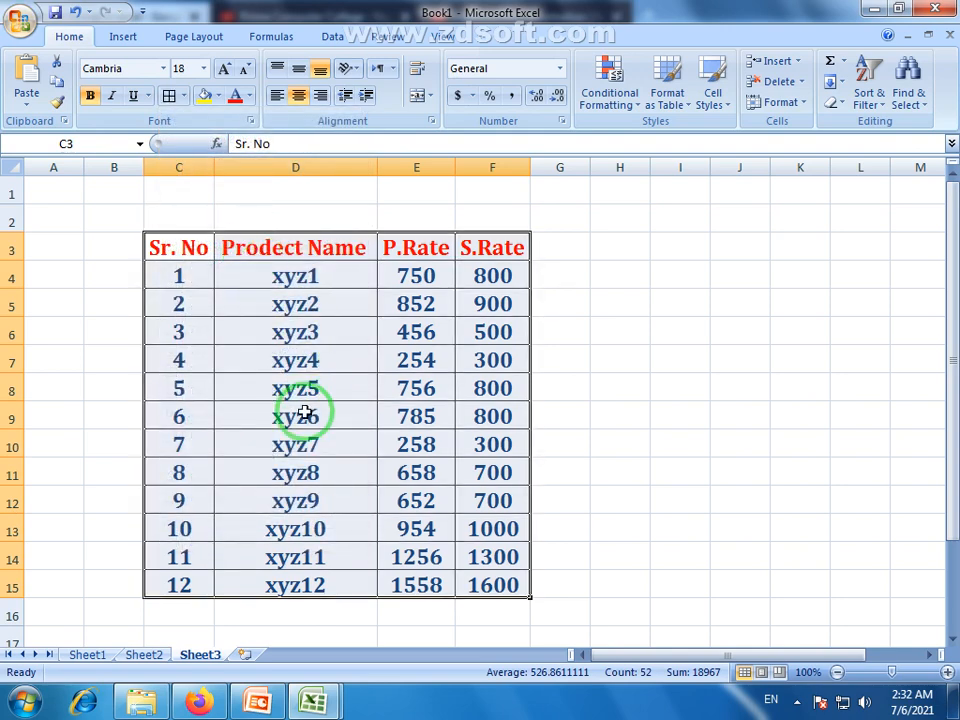
Step: Apply a Thick Box Border around the header cells C3:F3
left_click_drag(188, 248, 467, 246)
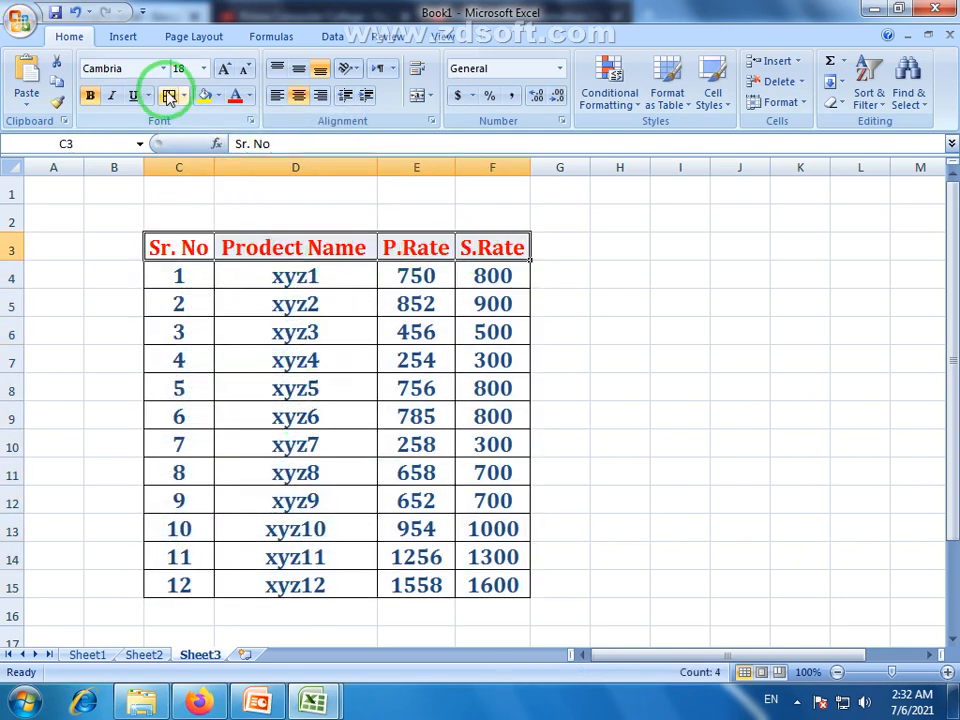
left_click(184, 96)
left_click(199, 286)
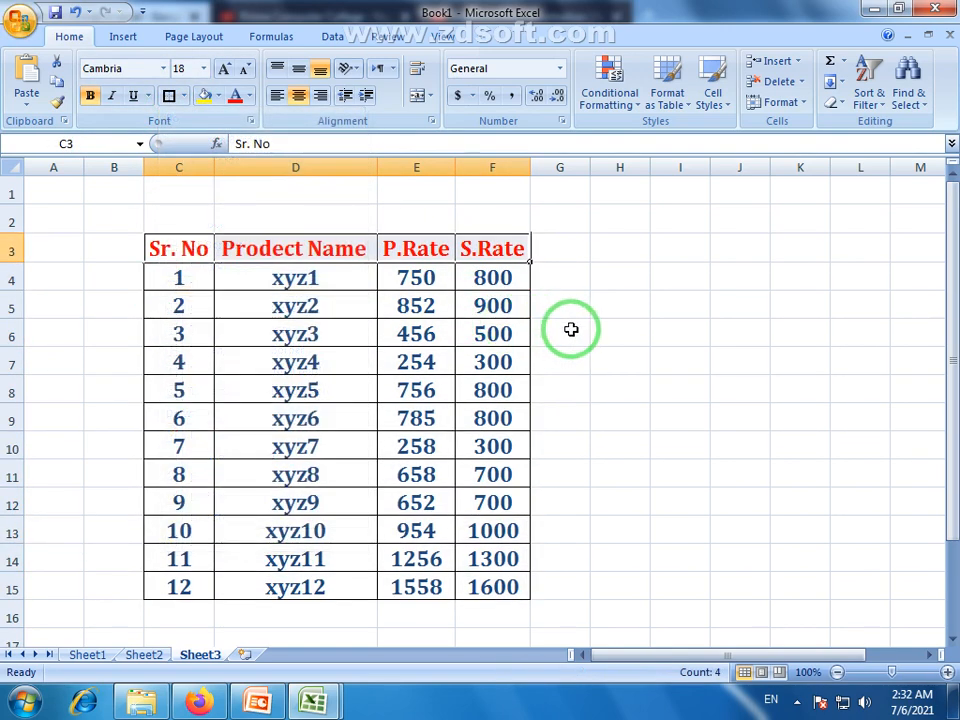
left_click(570, 330)
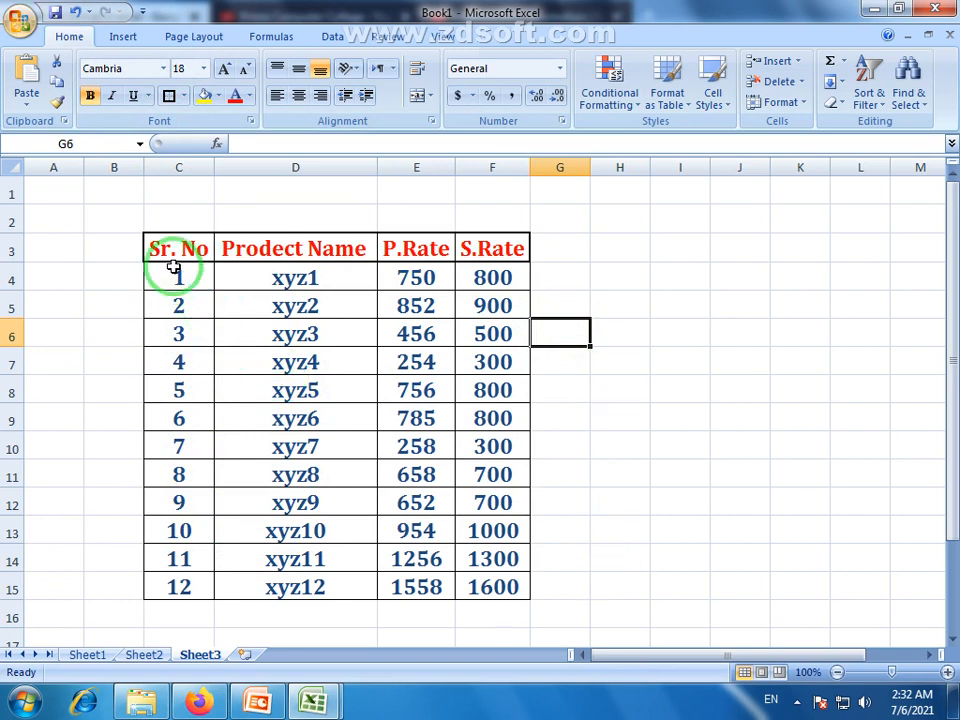
left_click(614, 490)
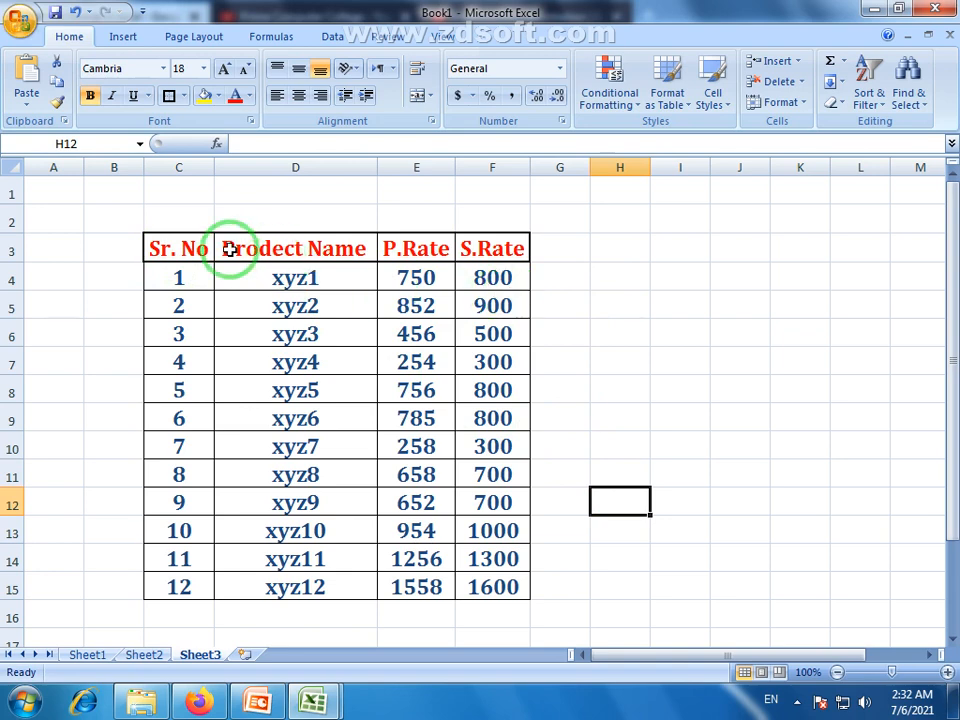
left_click(179, 216)
left_click_drag(187, 193, 476, 197)
left_click(218, 193)
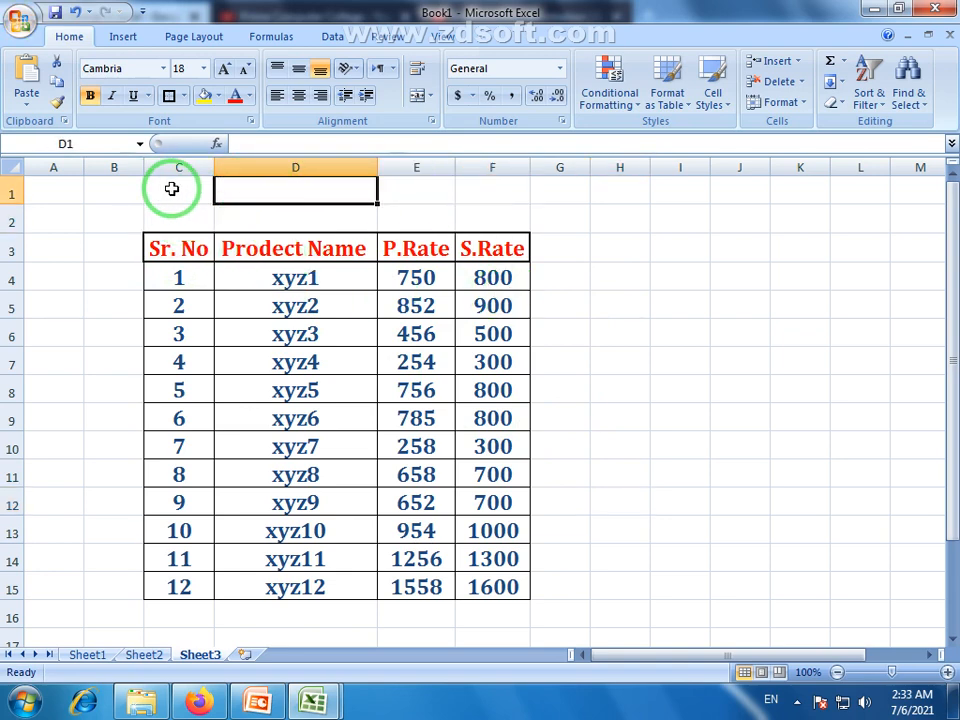
left_click(171, 189)
left_click(284, 264)
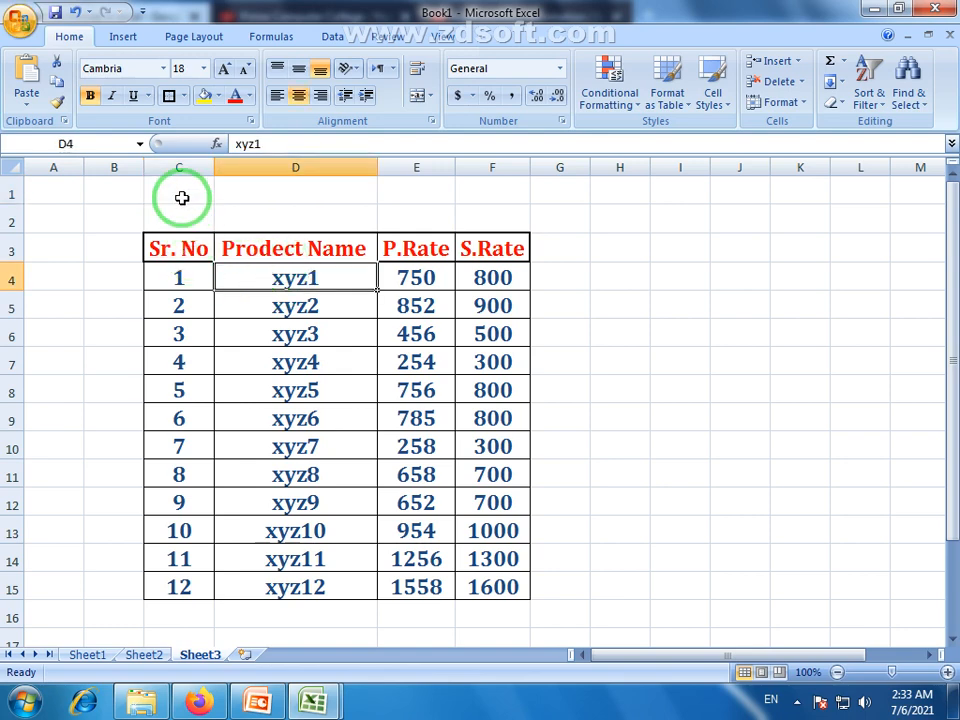
left_click_drag(165, 192, 473, 191)
left_click_drag(179, 227, 499, 220)
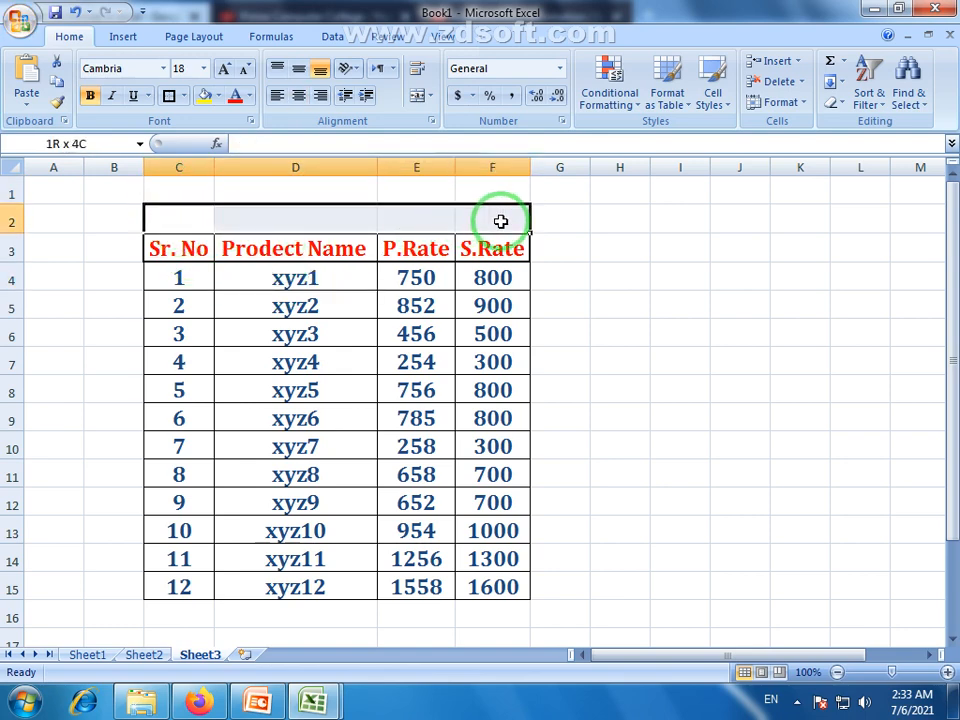
left_click(506, 268)
left_click(169, 251)
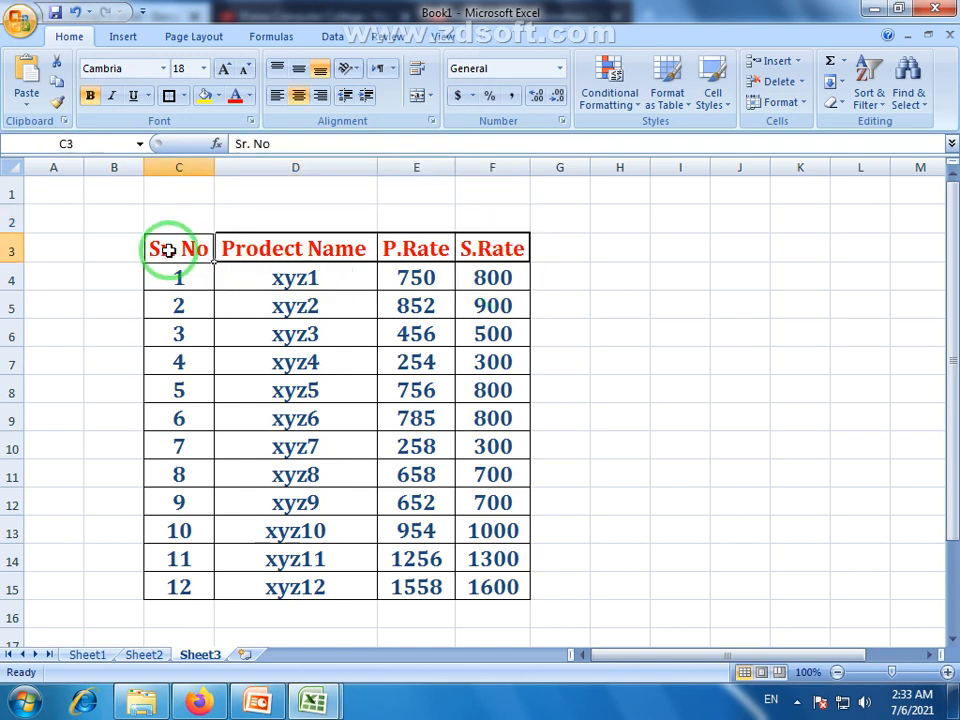
left_click_drag(169, 251, 498, 588)
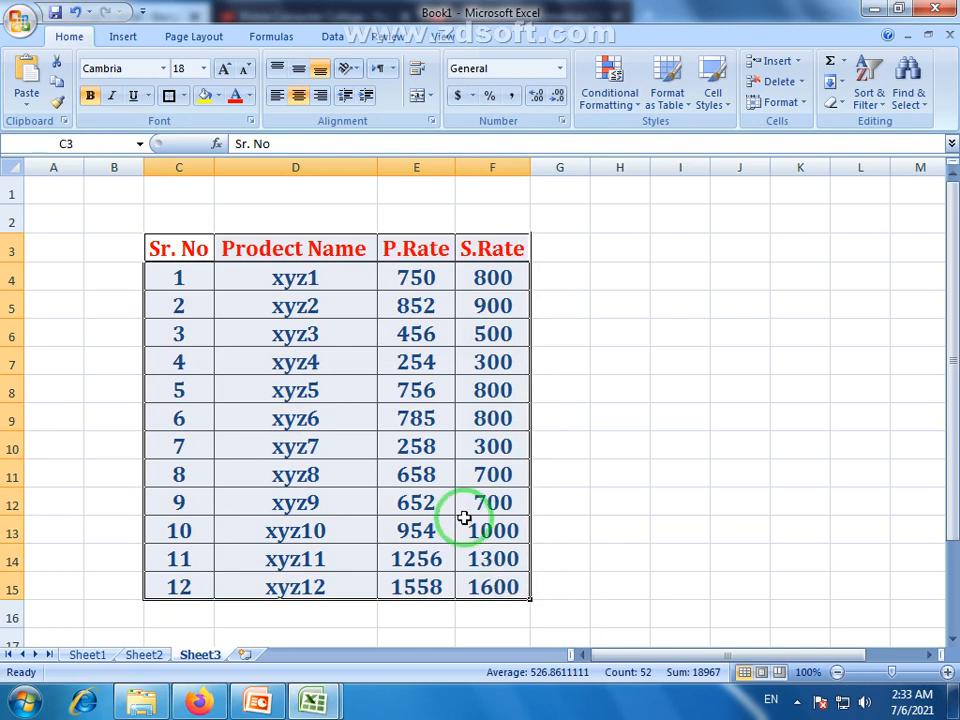
left_click_drag(463, 520, 459, 506)
left_click_drag(189, 221, 461, 212)
left_click_drag(318, 187, 490, 192)
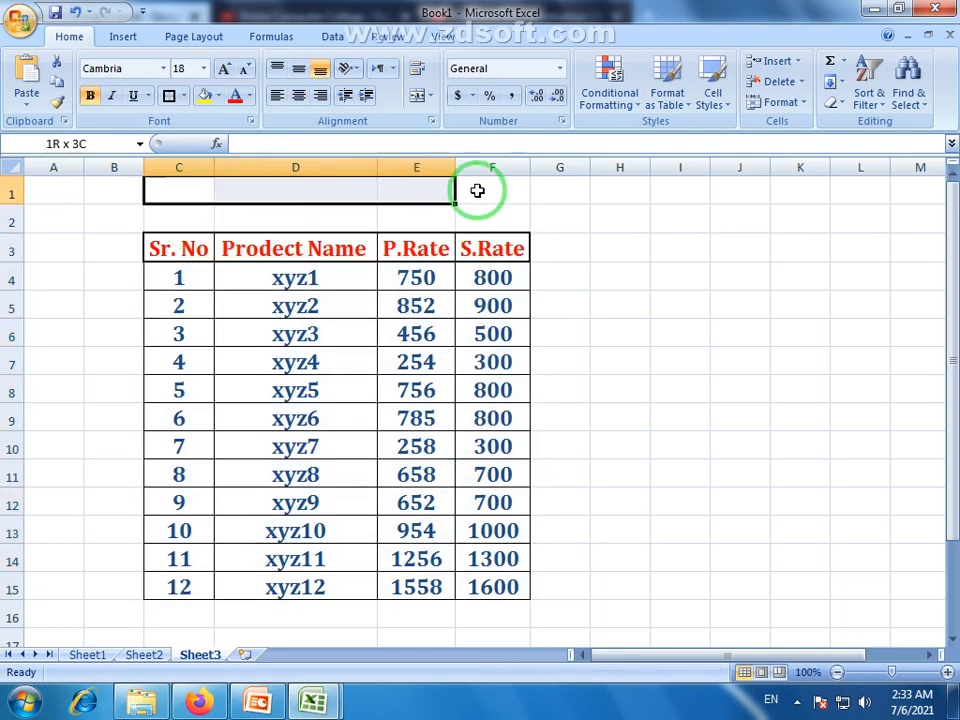
left_click(388, 406)
left_click(165, 252)
left_click_drag(165, 252, 524, 577)
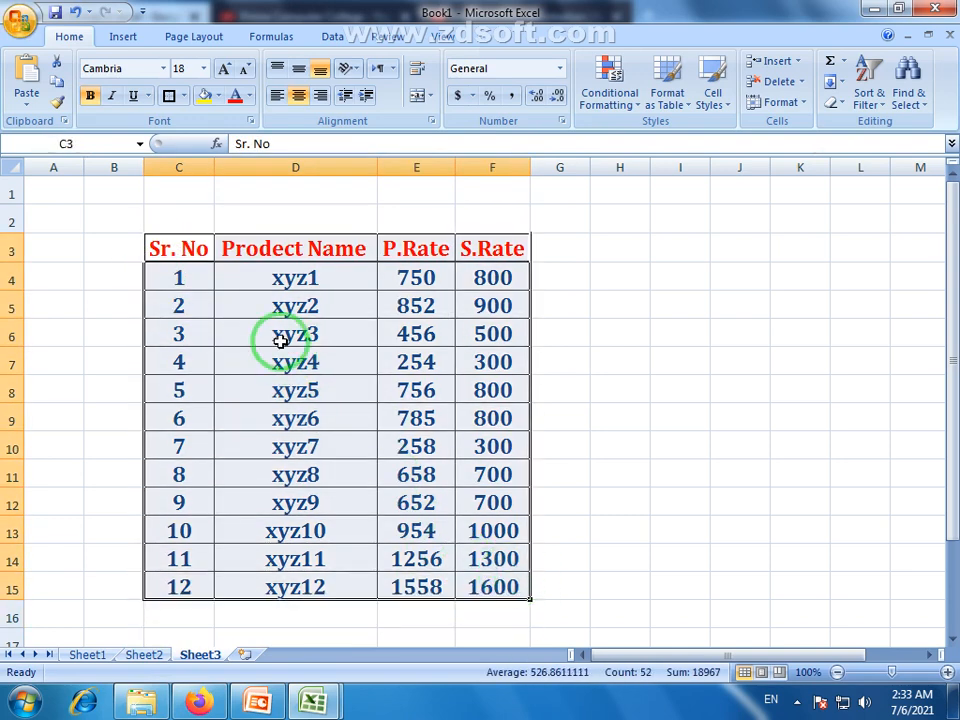
left_click(283, 339)
left_click_drag(150, 240, 481, 571)
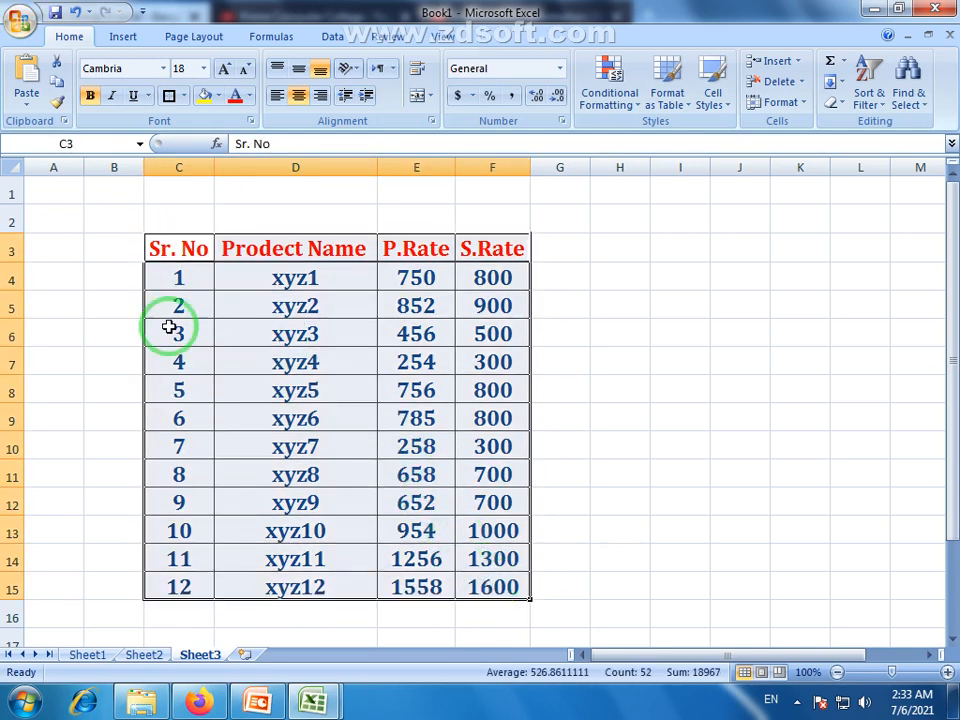
left_click(191, 392)
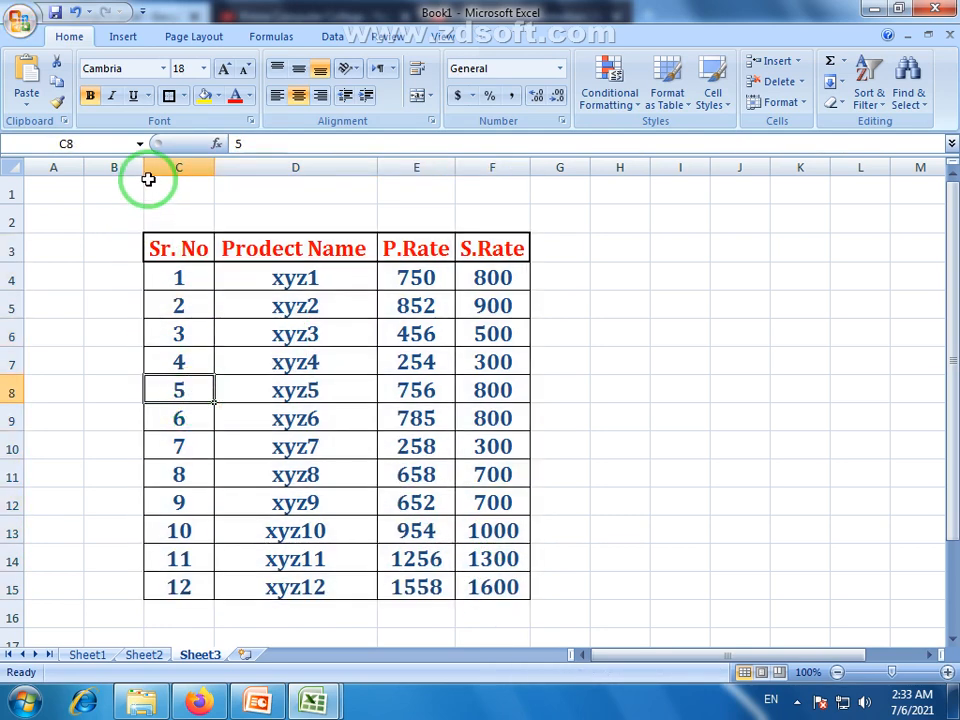
left_click(171, 217)
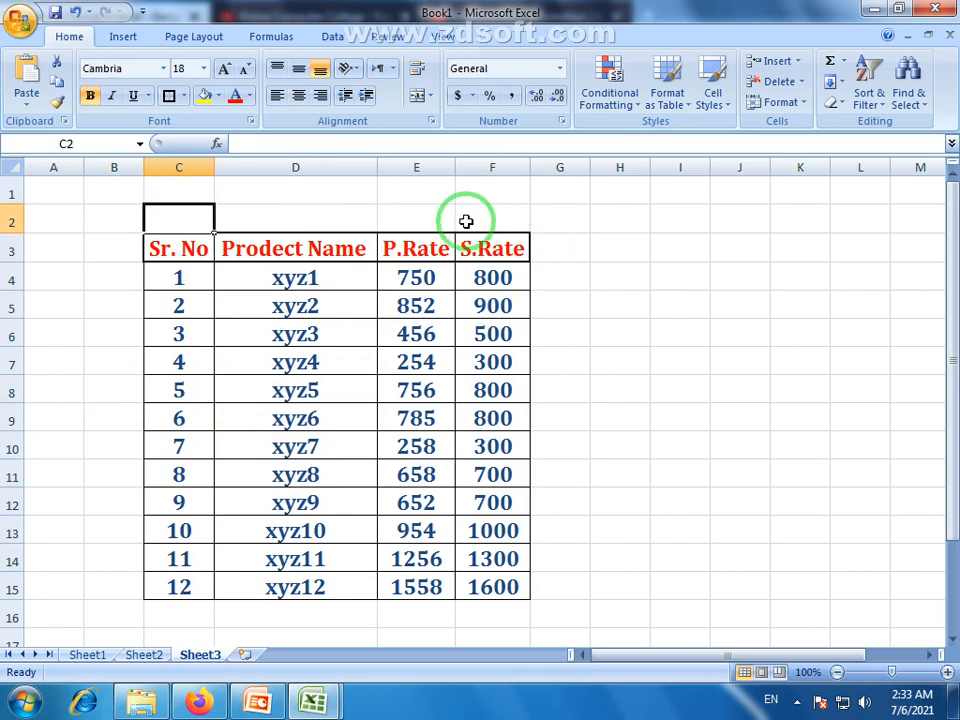
left_click(334, 219)
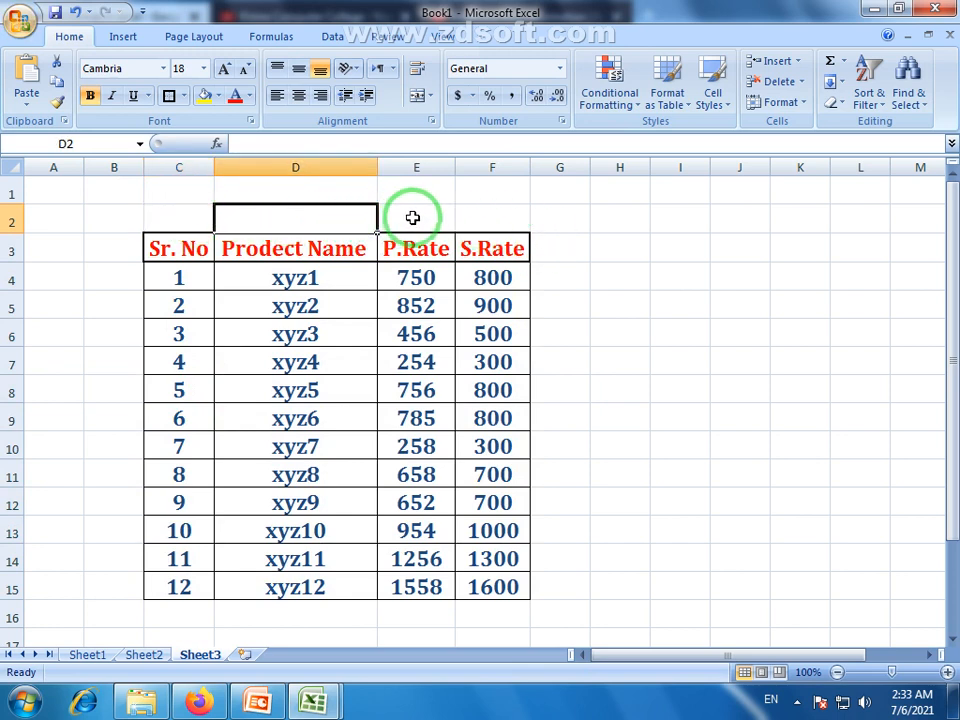
left_click(418, 217)
left_click(484, 220)
left_click(189, 217)
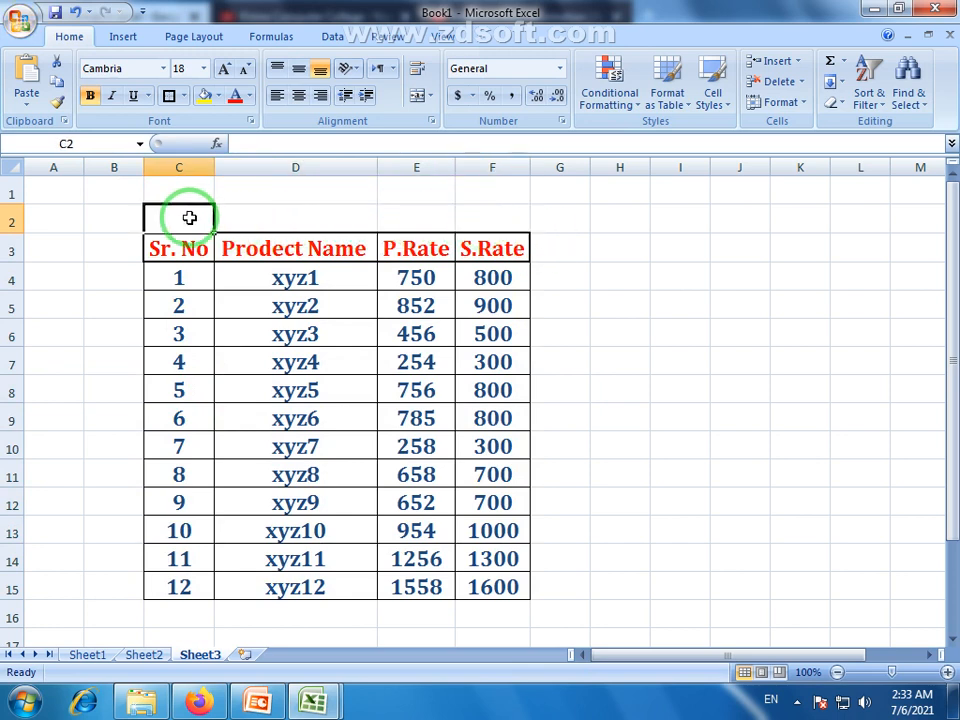
left_click(259, 216)
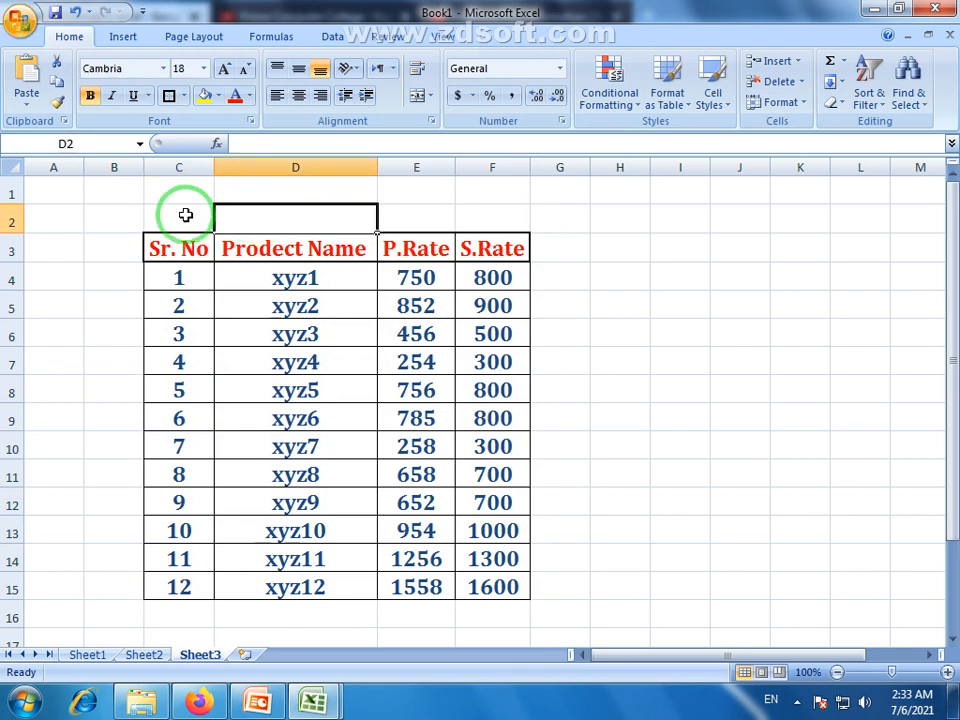
Step: Merge and centre cells C2:F2 above the table headers and enter the title "Rate List"
left_click_drag(186, 214, 467, 224)
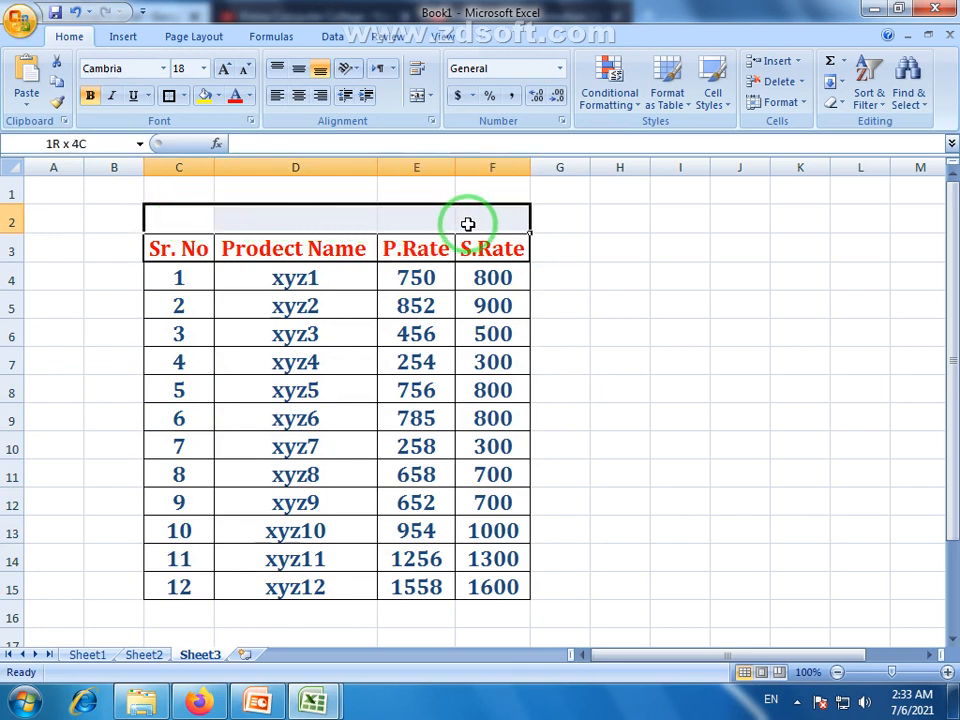
left_click(418, 97)
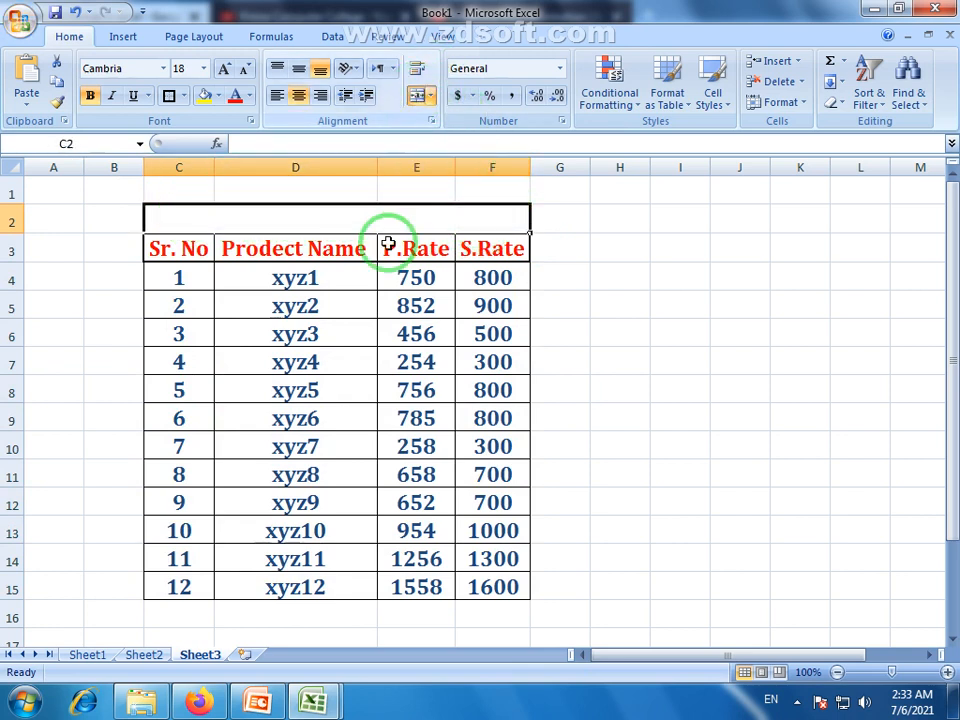
type("Rate List")
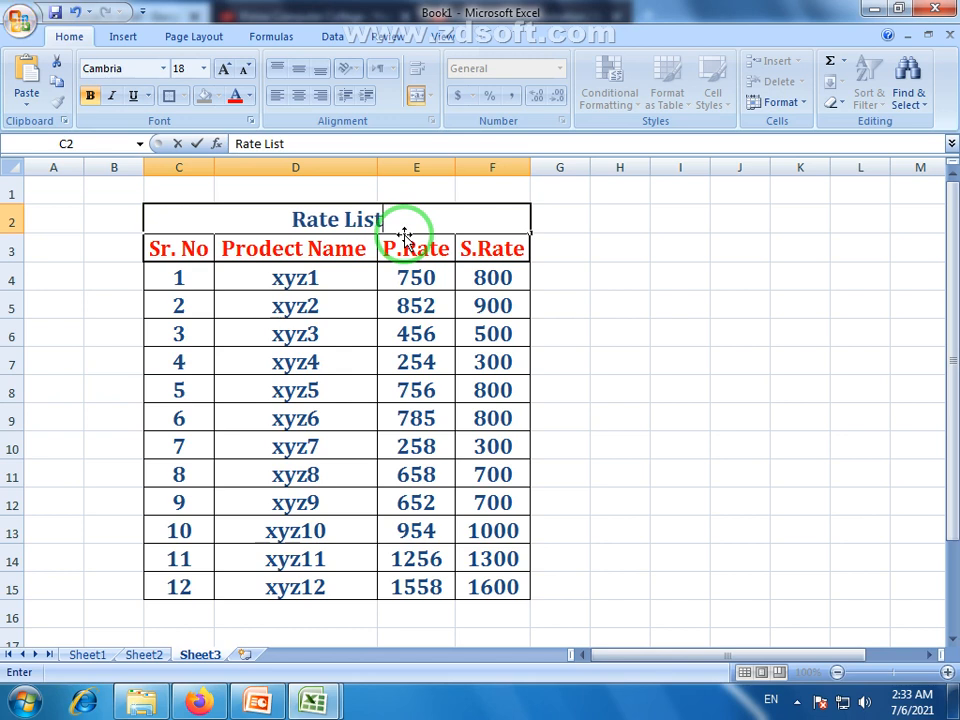
left_click(345, 335)
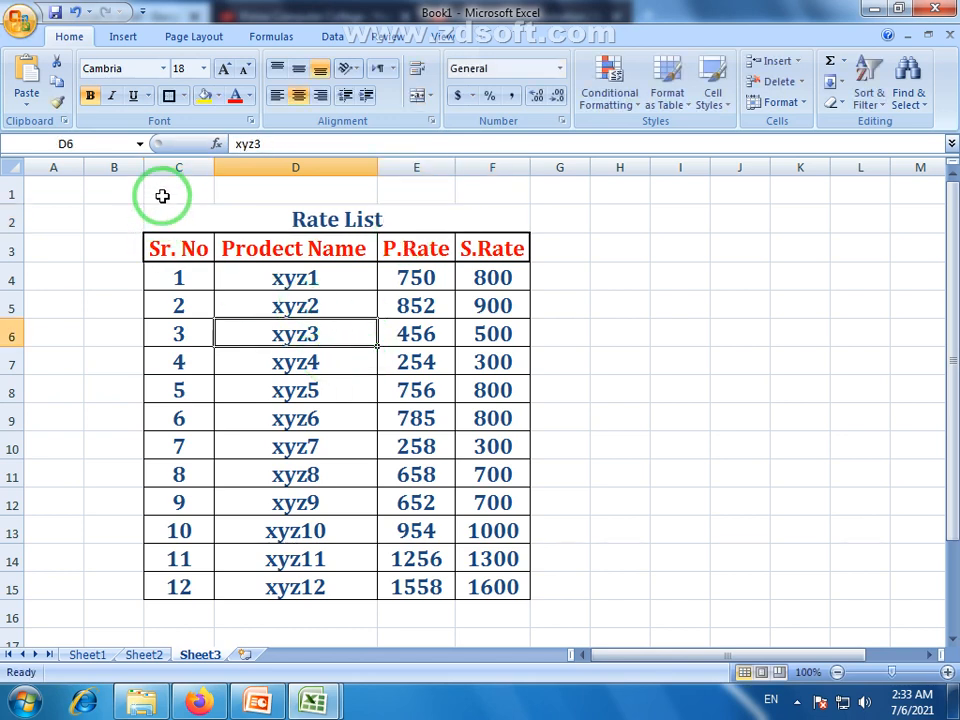
Step: Merge and centre cells C1:F1 and enter the heading "Prime Computer College"
left_click_drag(170, 190, 508, 200)
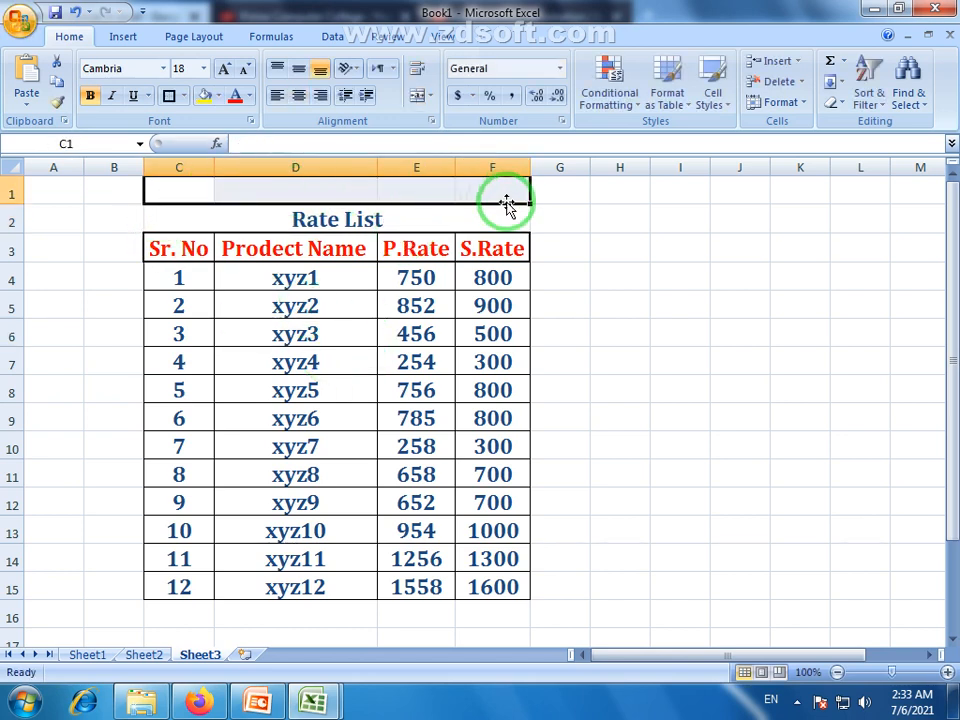
left_click(418, 95)
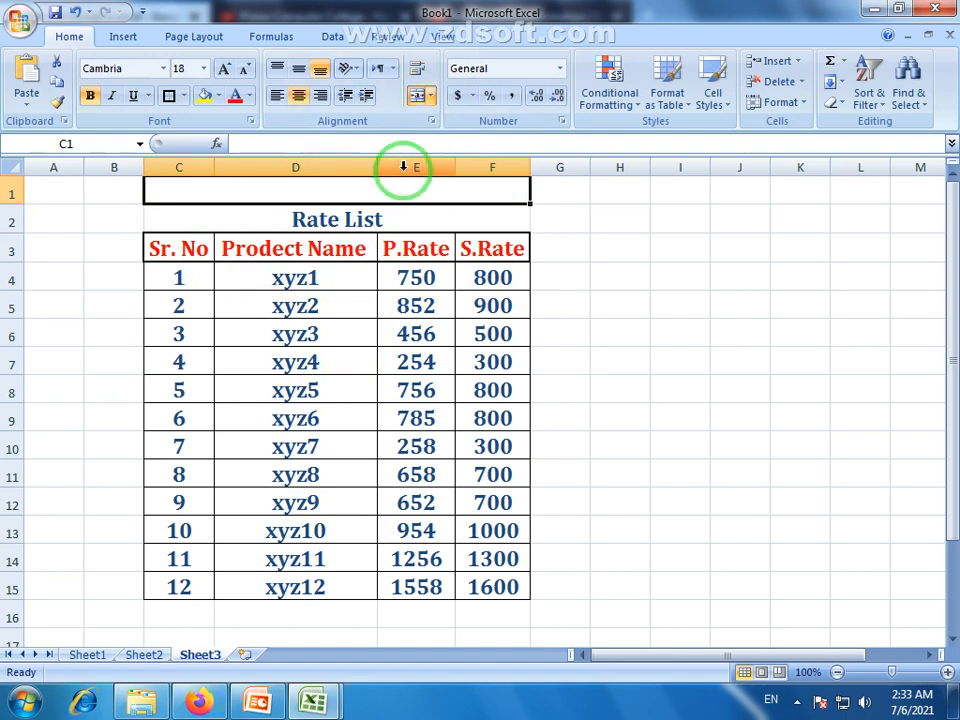
type("Prime")
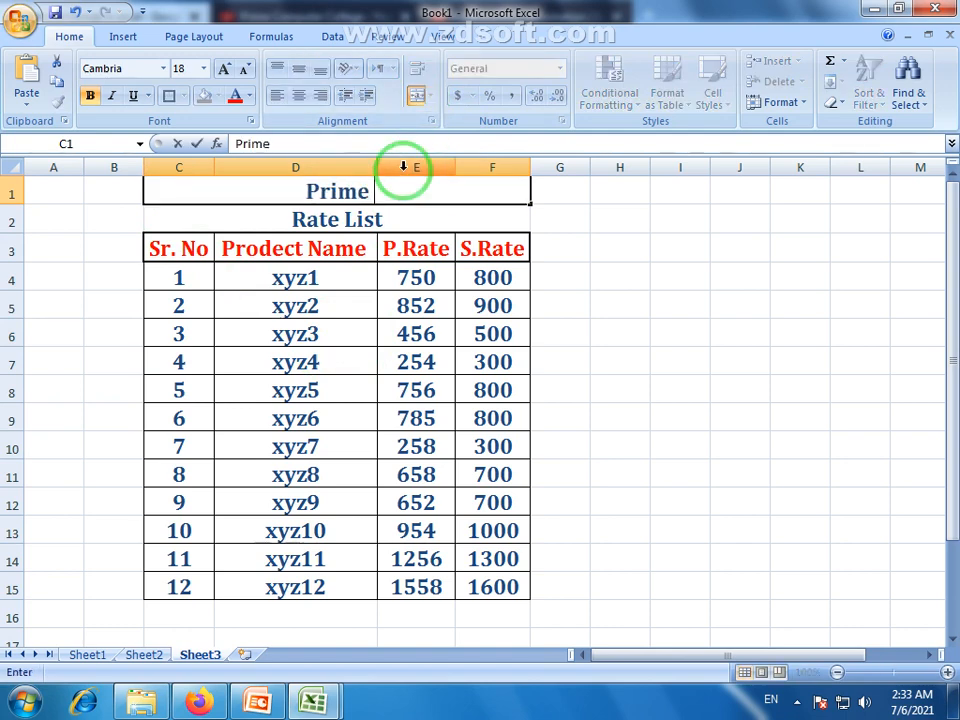
type(" Computer Cole")
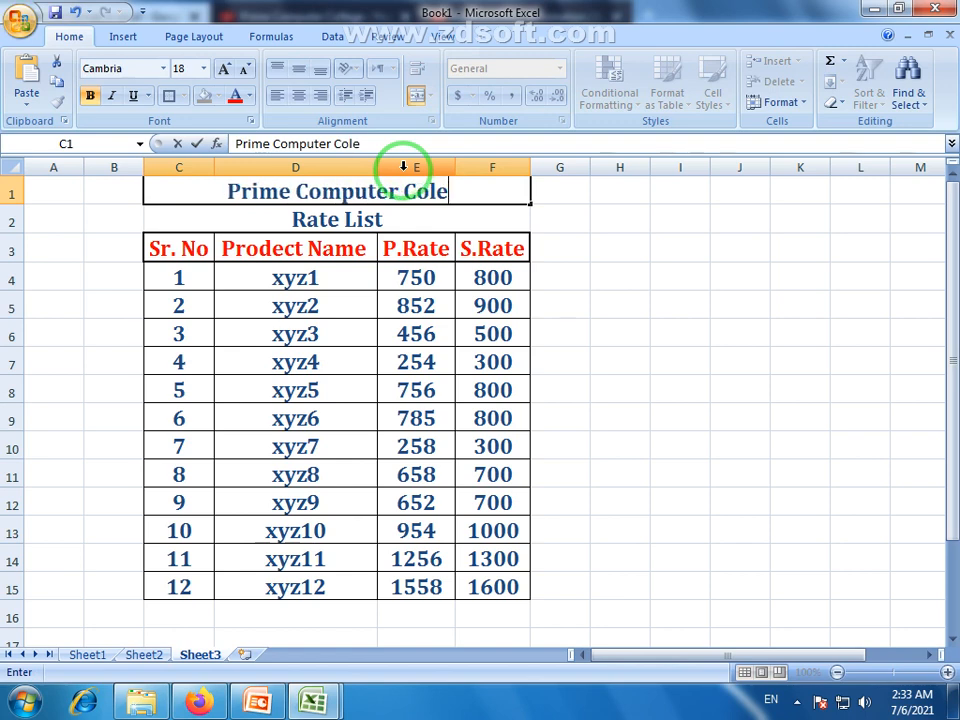
key("BackSpace")
type("lege")
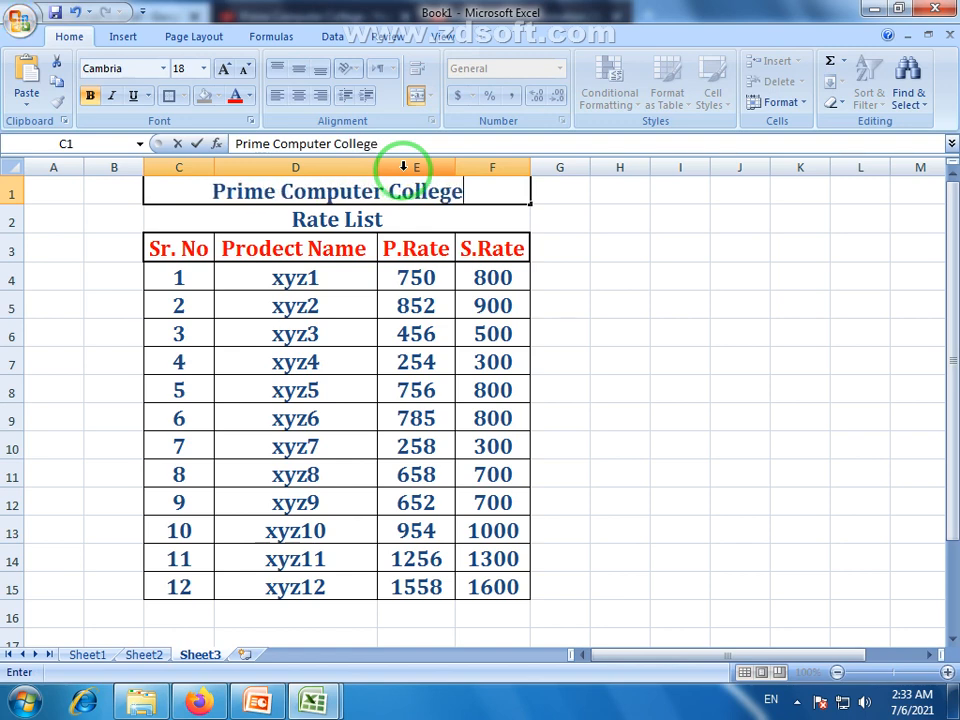
left_click(442, 322)
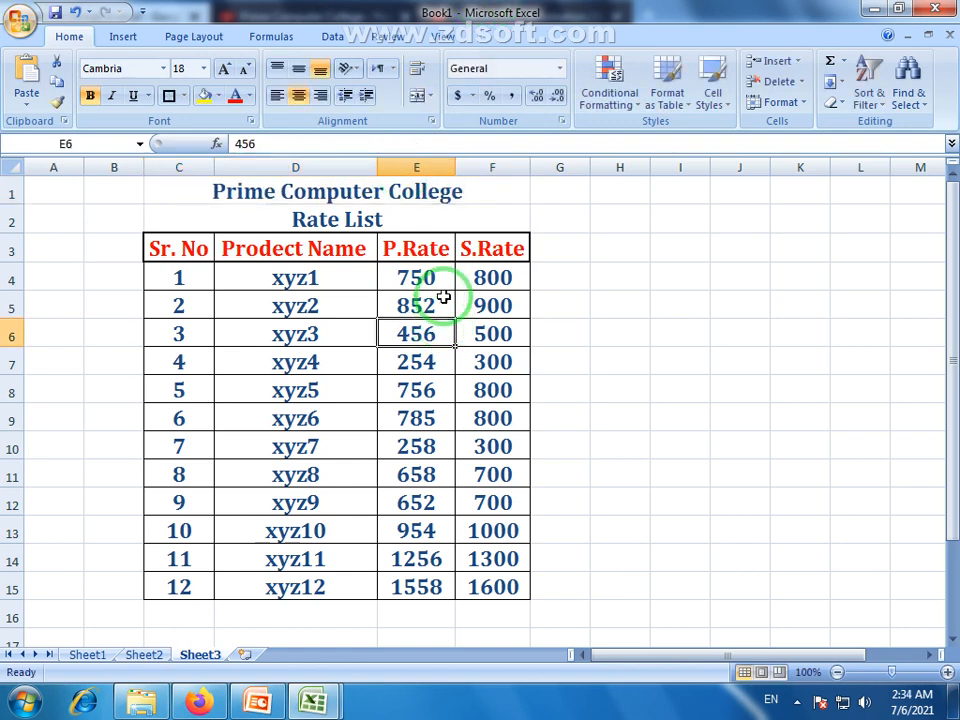
Step: Make row 2 about twice as tall and enlarge the "Rate List" title to font size 36
left_click(381, 220)
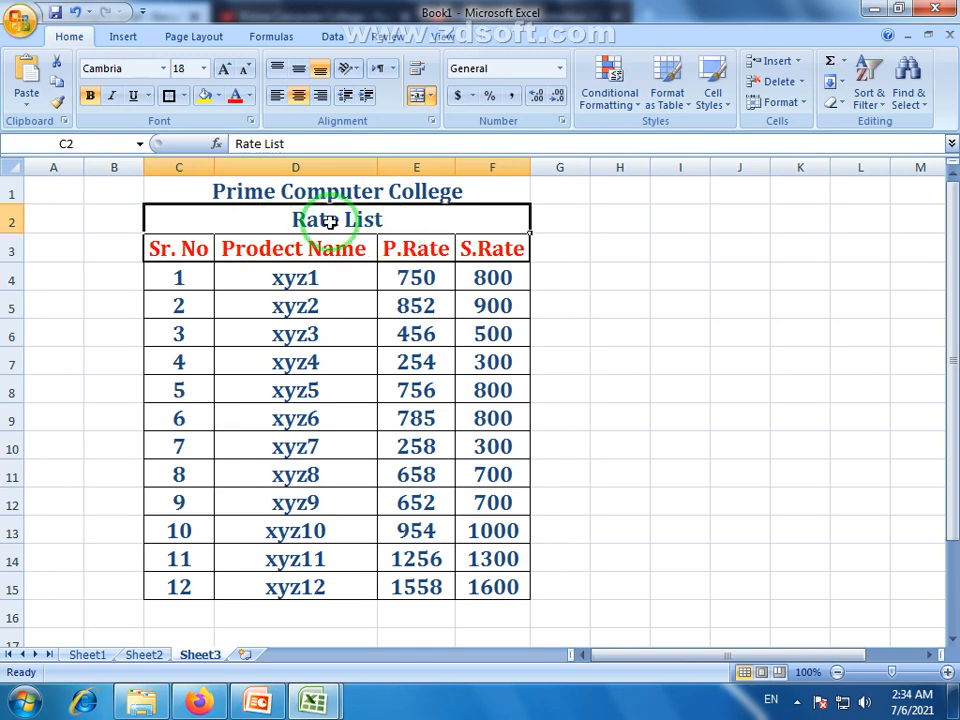
left_click_drag(16, 230, 17, 258)
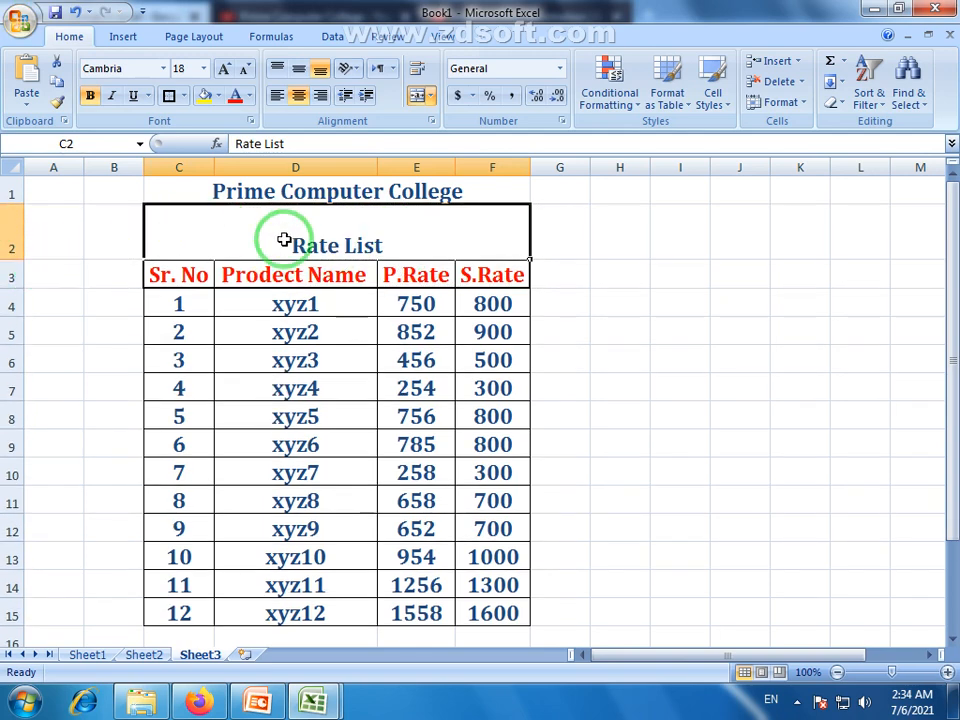
left_click(223, 70)
left_click(223, 70)
left_click(223, 70)
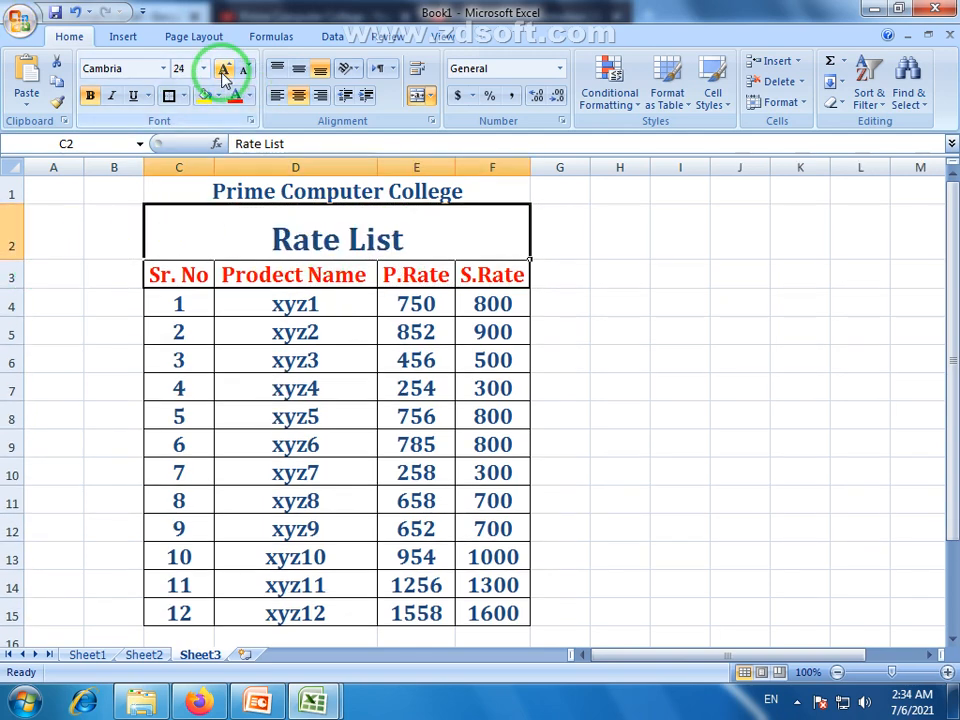
left_click(224, 70)
left_click(224, 70)
left_click(224, 70)
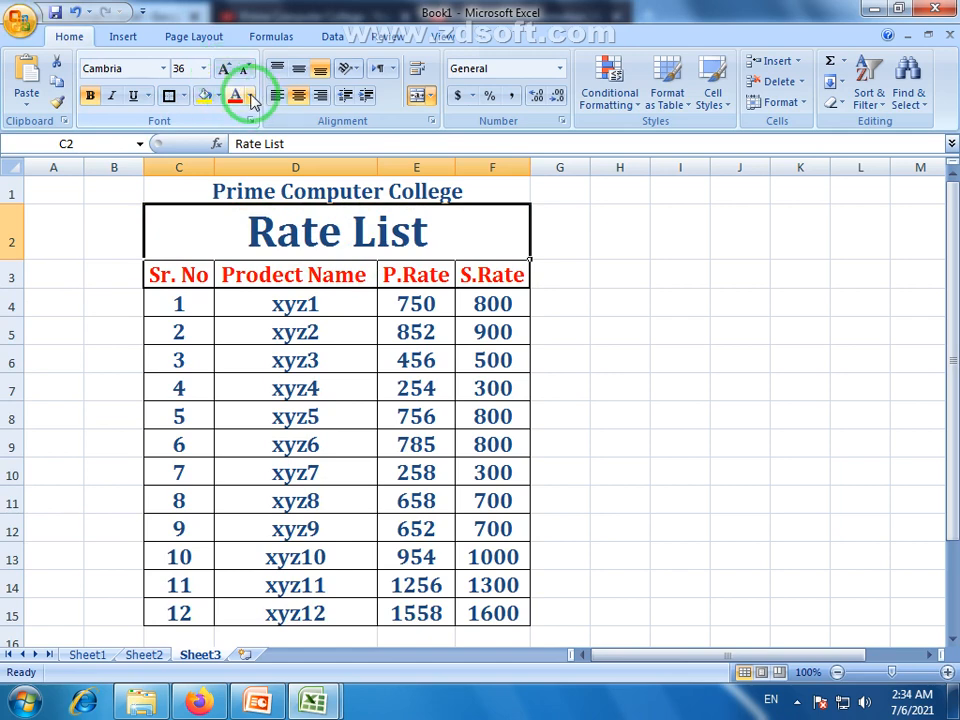
Step: Set the font colour of the "Rate List" title to the standard green
left_click(252, 98)
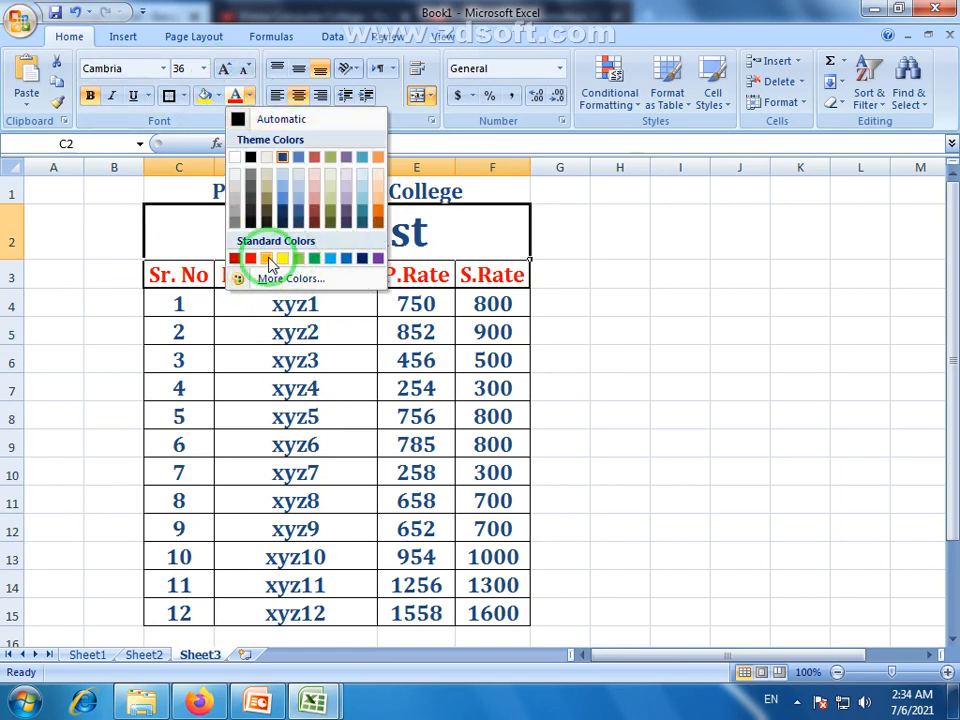
left_click(314, 258)
left_click(388, 336)
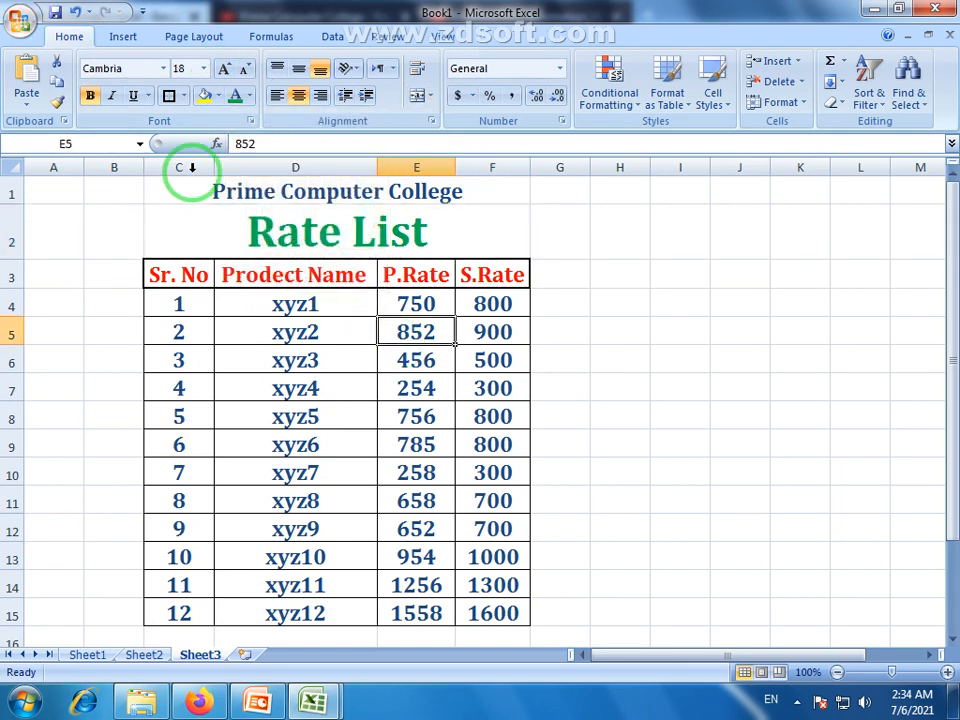
Step: Set the font colour of the "Prime Computer College" heading in row 1 to black
left_click(358, 187)
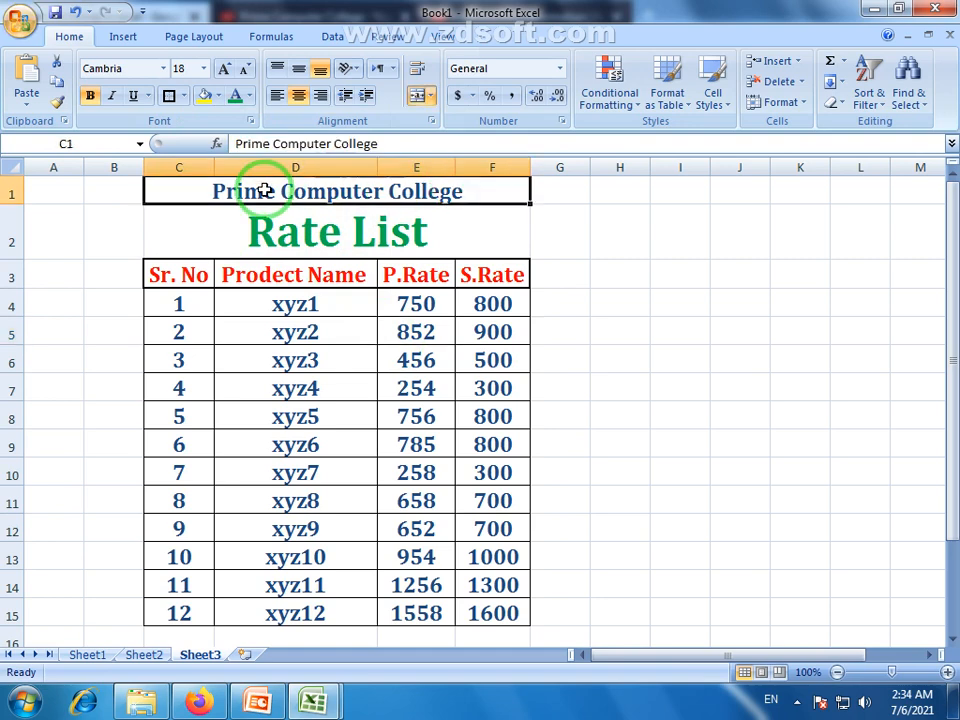
left_click(250, 97)
left_click(254, 160)
left_click(345, 325)
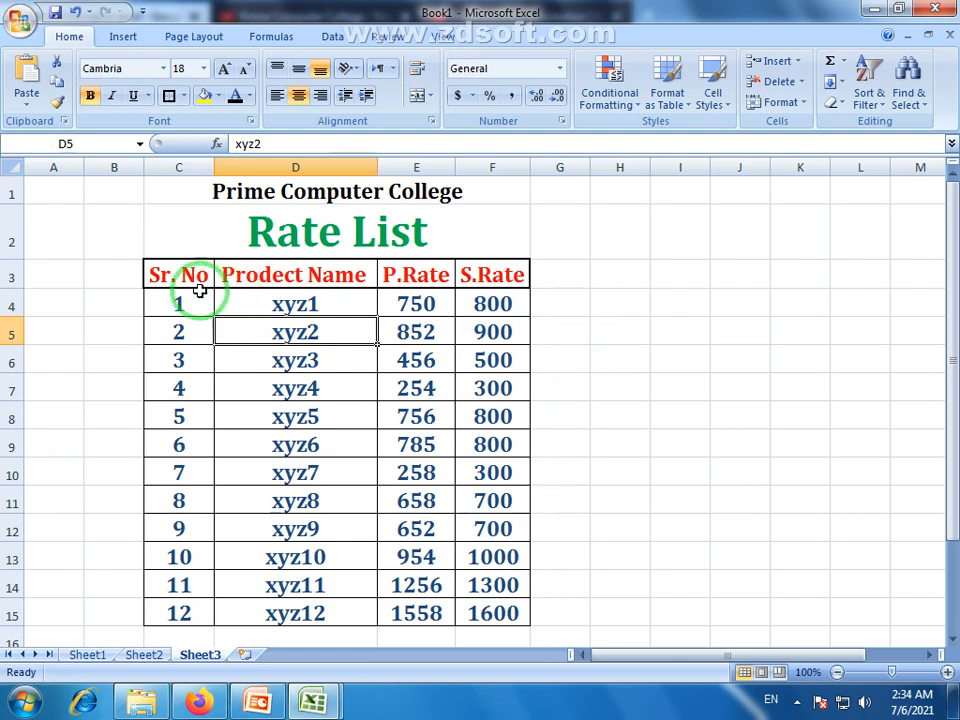
left_click_drag(199, 285, 484, 600)
left_click(390, 447)
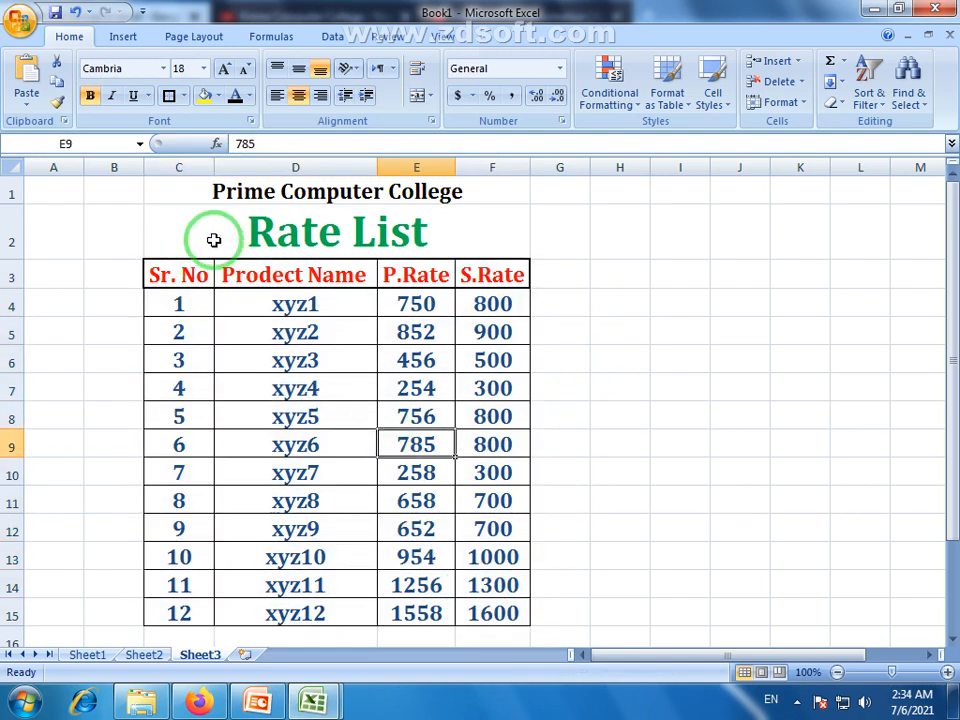
left_click(215, 238)
left_click(338, 190)
left_click(311, 225)
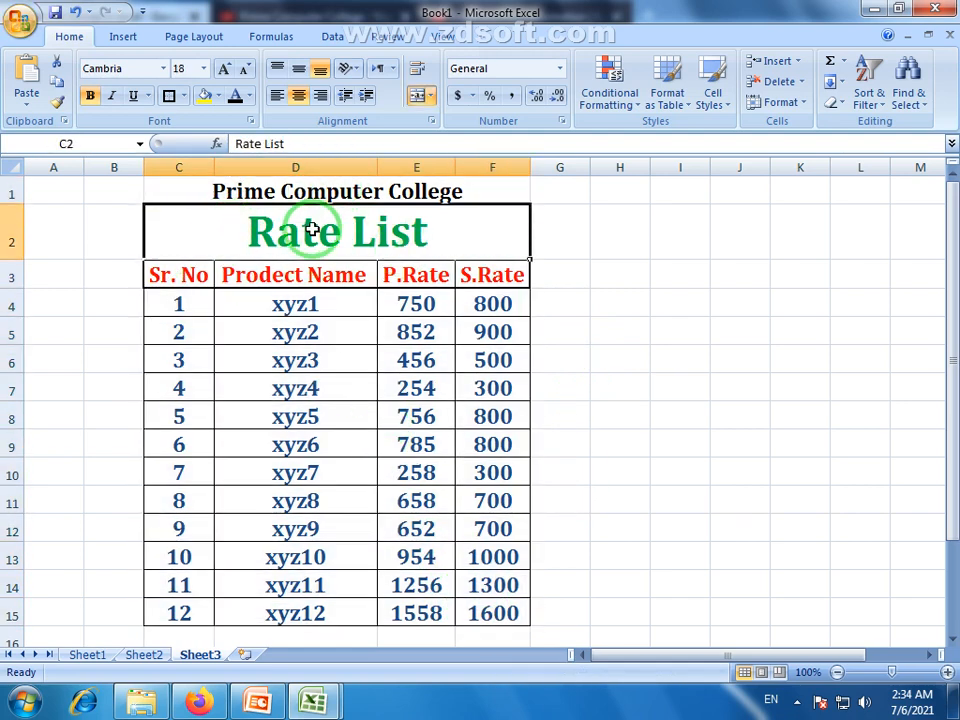
left_click(439, 190)
left_click(634, 304)
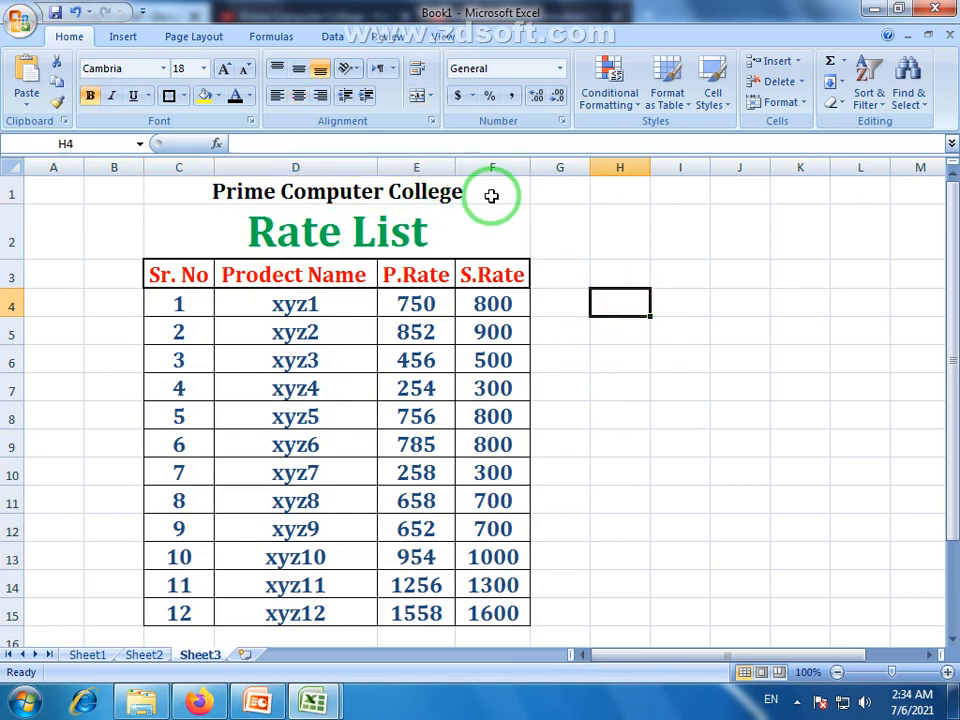
Step: Make row 1 about 40 percent taller and vertically centre the "Prime Computer College" heading in it
left_click_drag(14, 203, 9, 209)
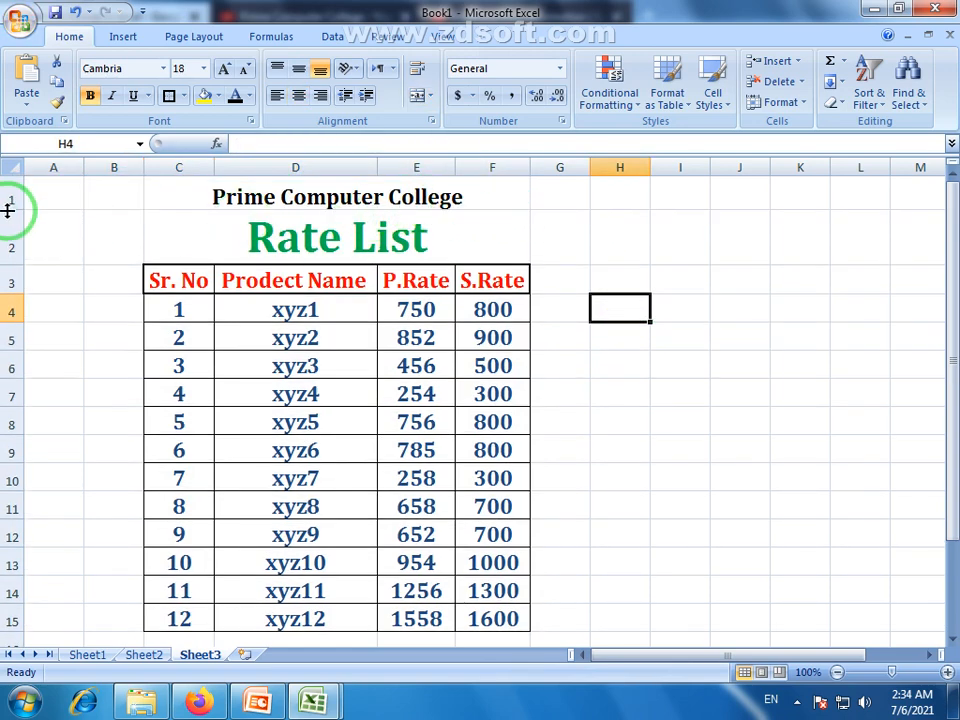
left_click_drag(14, 208, 14, 213)
left_click(288, 203)
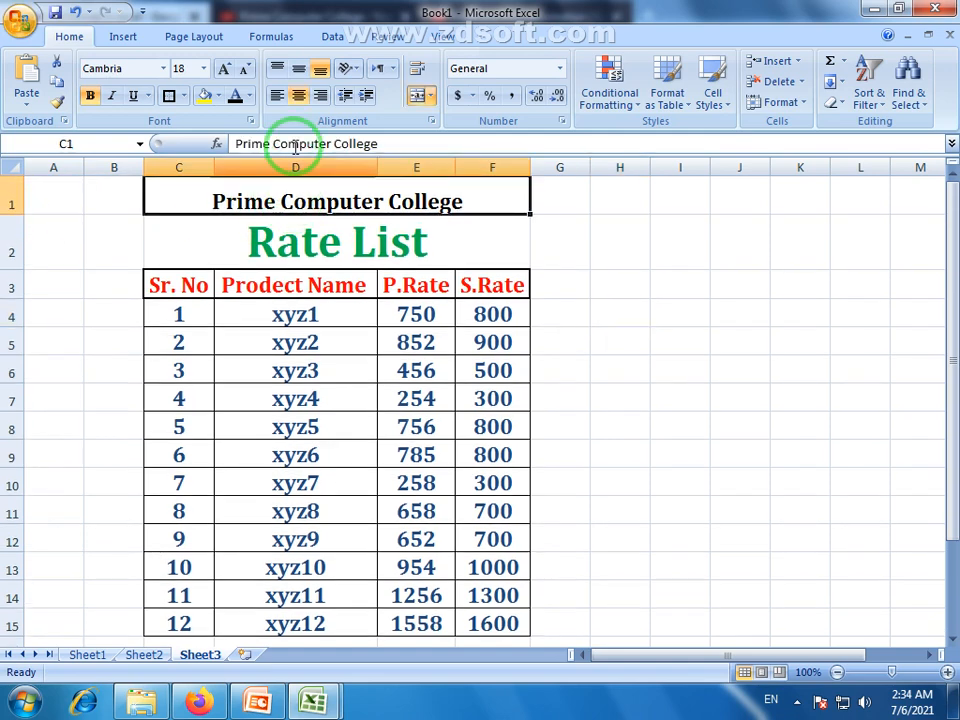
left_click(298, 68)
left_click(347, 258)
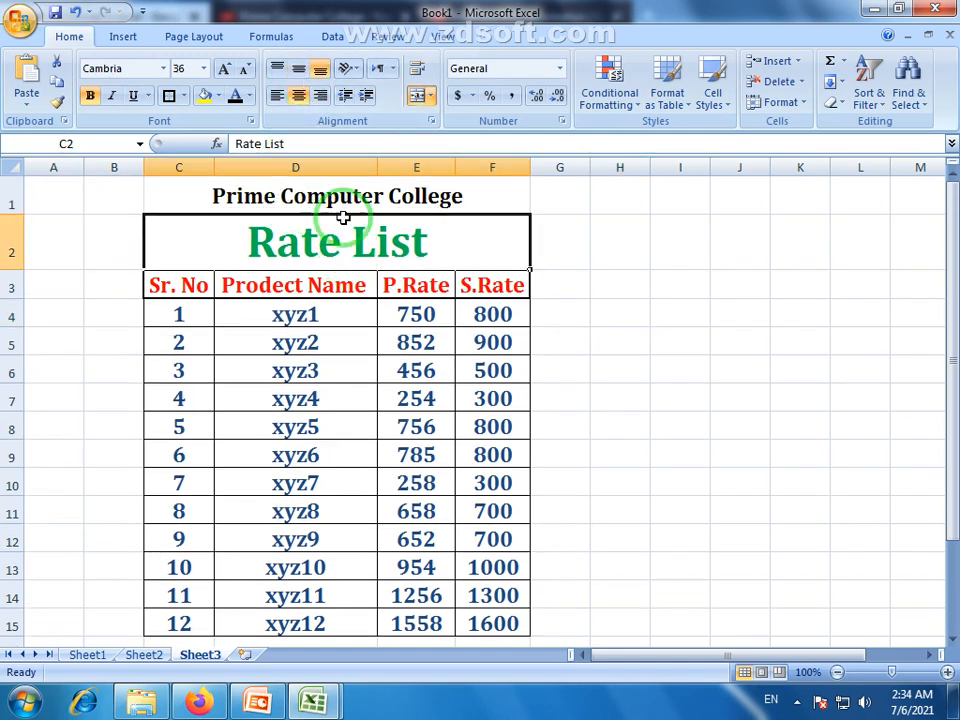
Step: Add a bottom border to the merged "Prime Computer College" heading cell in row 1
left_click(345, 197)
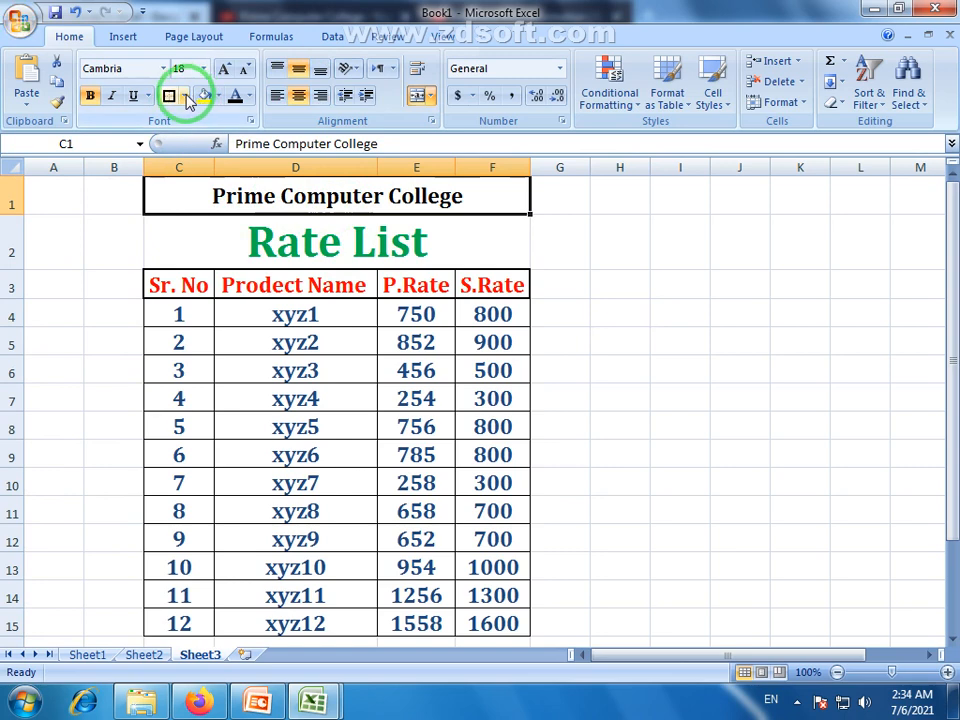
left_click(185, 97)
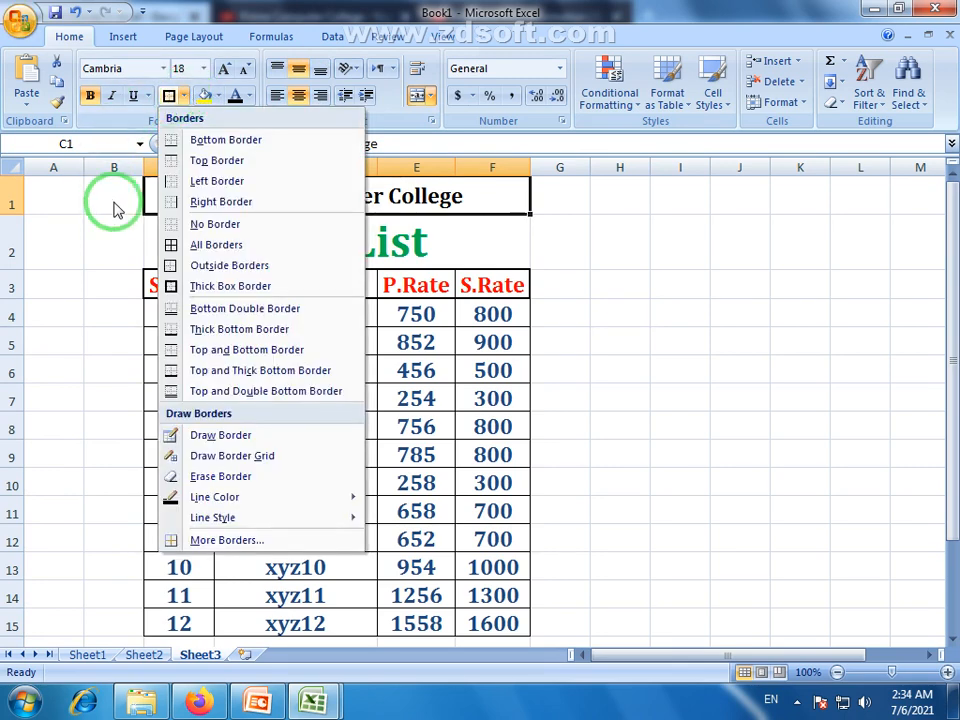
left_click(245, 141)
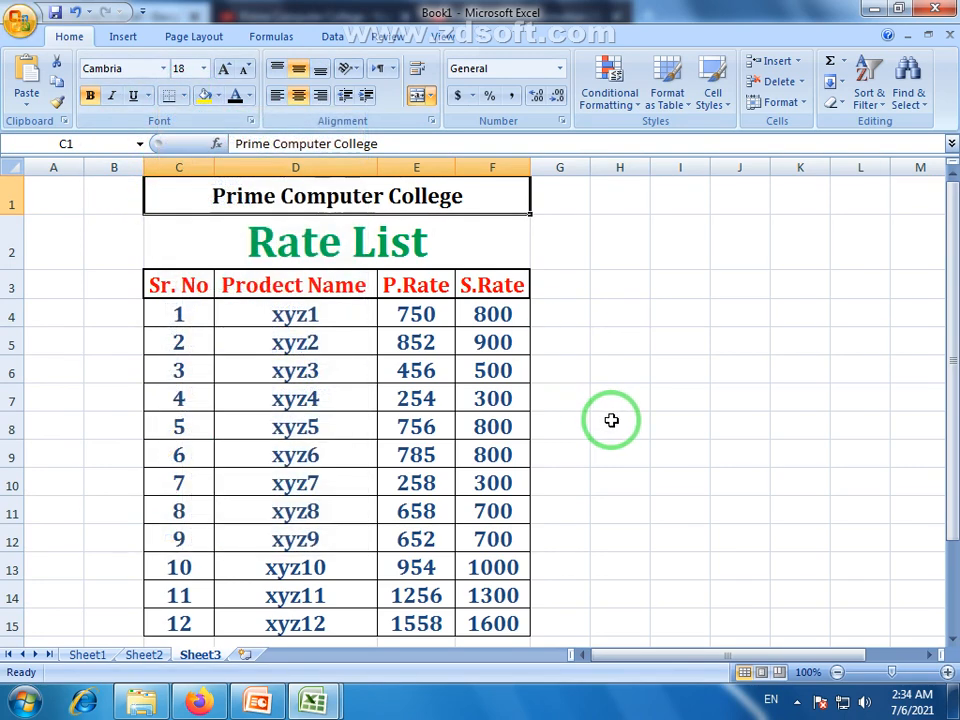
left_click(613, 420)
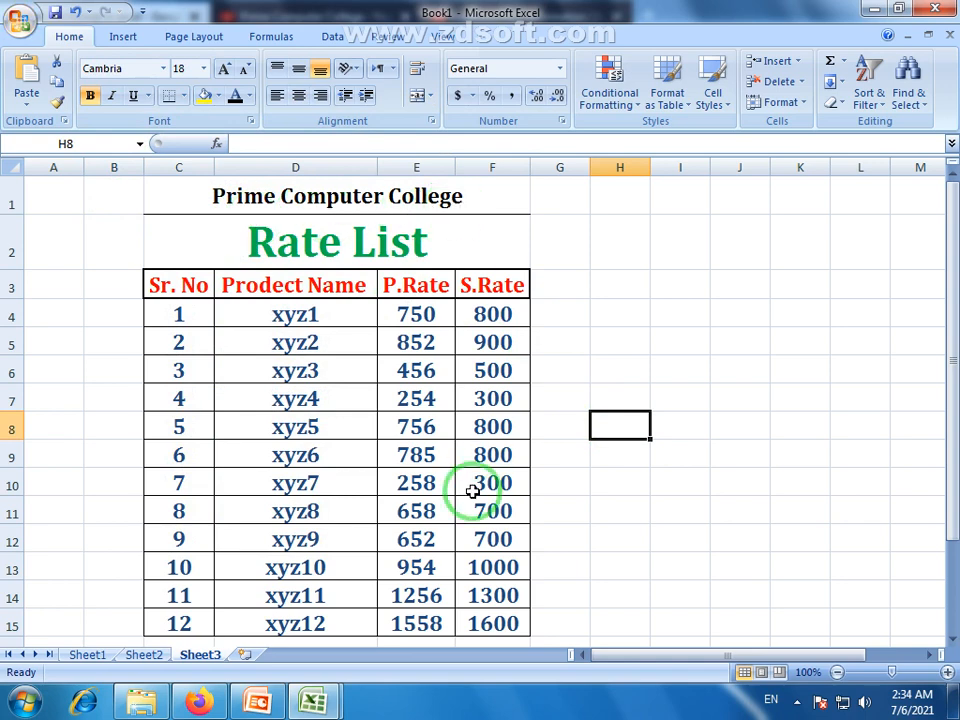
scroll(578, 358, "down", 2)
scroll(578, 358, "up", 2)
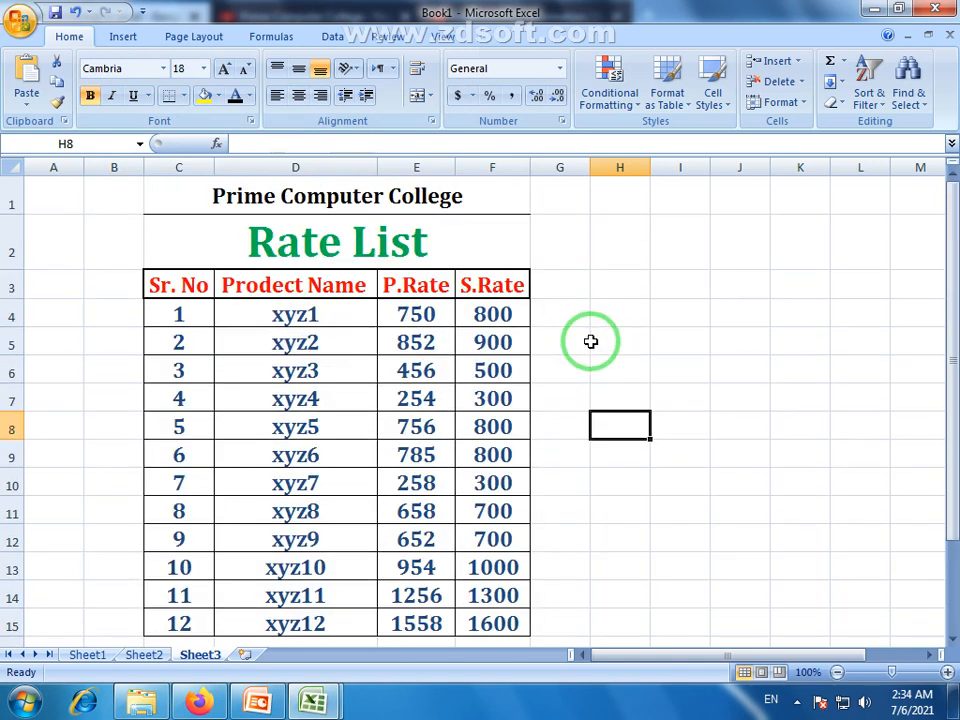
scroll(578, 350, "down", 1)
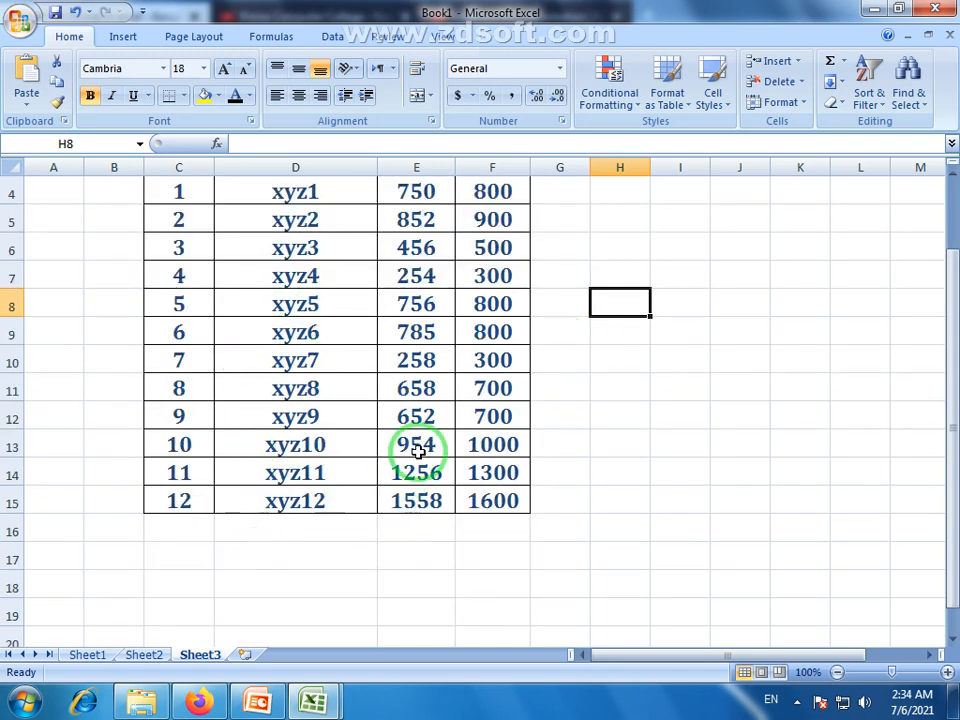
scroll(289, 411, "down", 5)
scroll(175, 389, "up", 6)
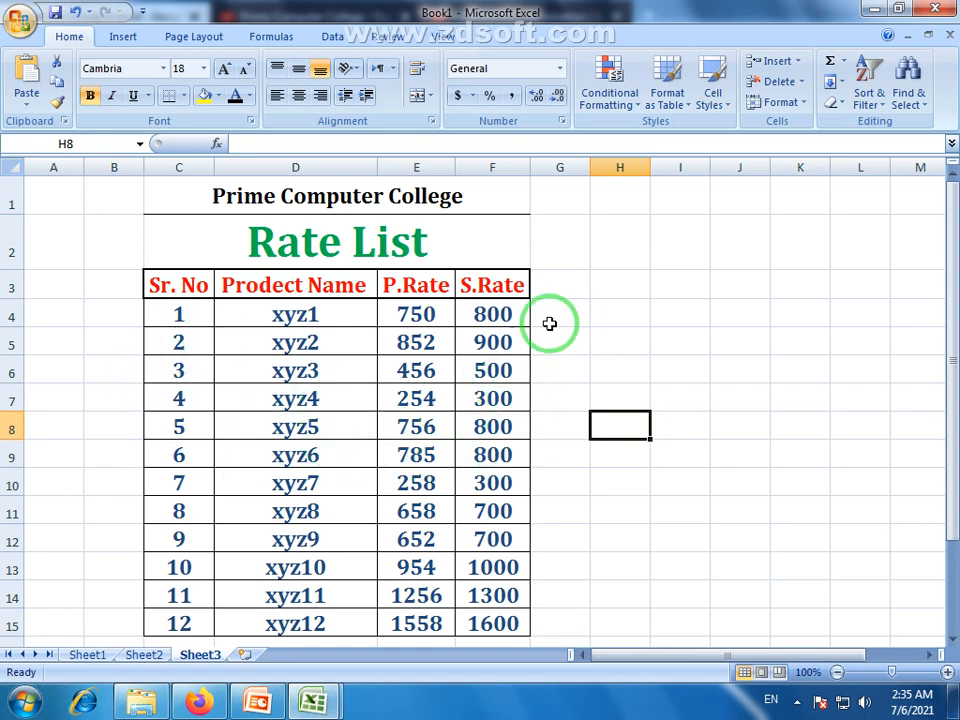
double_click(561, 285)
left_click(576, 540)
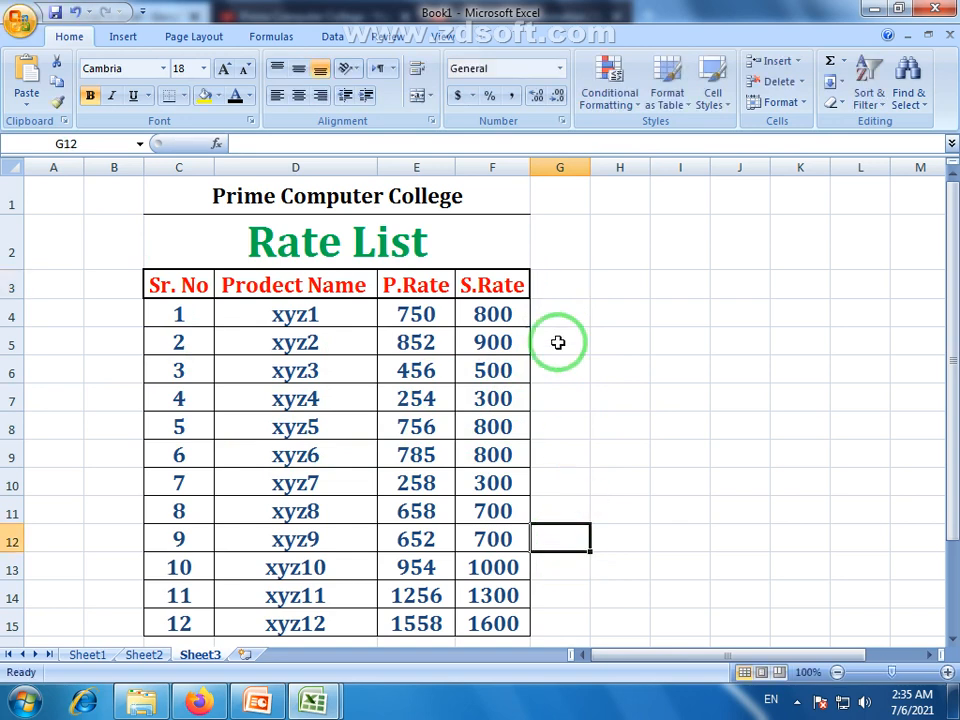
Step: Widen column G to roughly one and a half times its width
left_click(567, 291)
left_click_drag(722, 656, 771, 698)
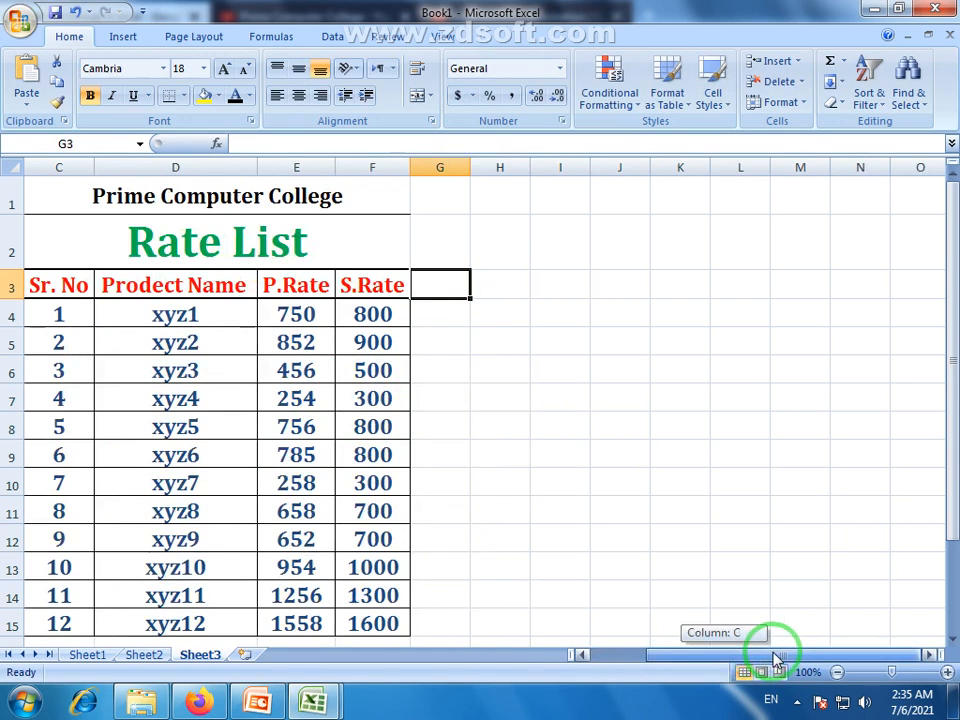
left_click_drag(470, 168, 502, 168)
left_click(456, 311)
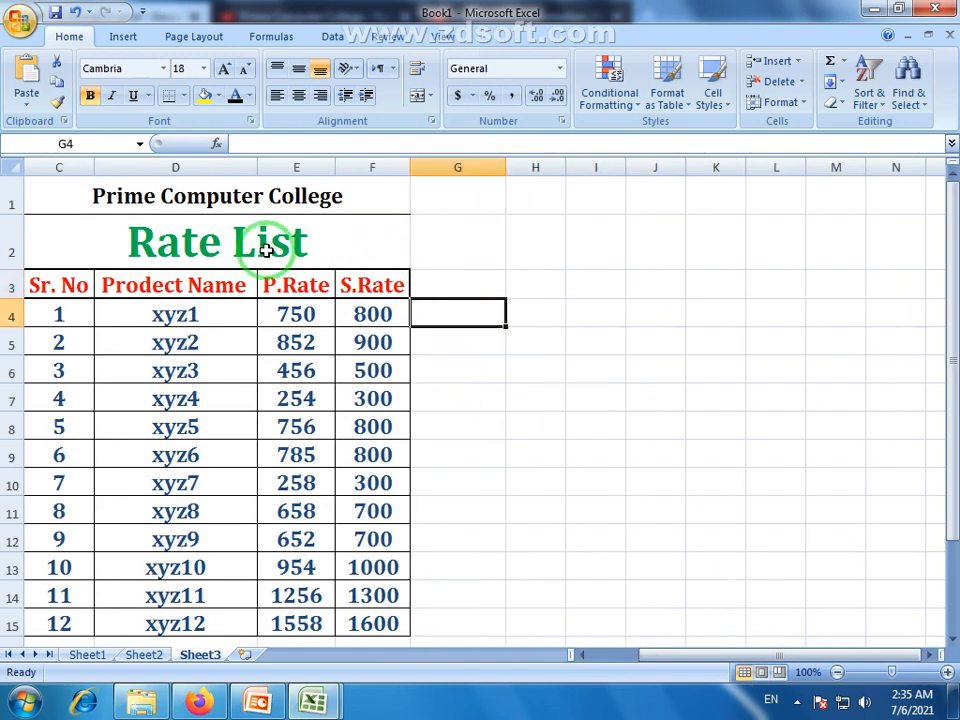
Step: Unmerge the "Rate List" title and merge and centre it across C2:G2 so it also spans column G
left_click_drag(261, 240, 436, 249)
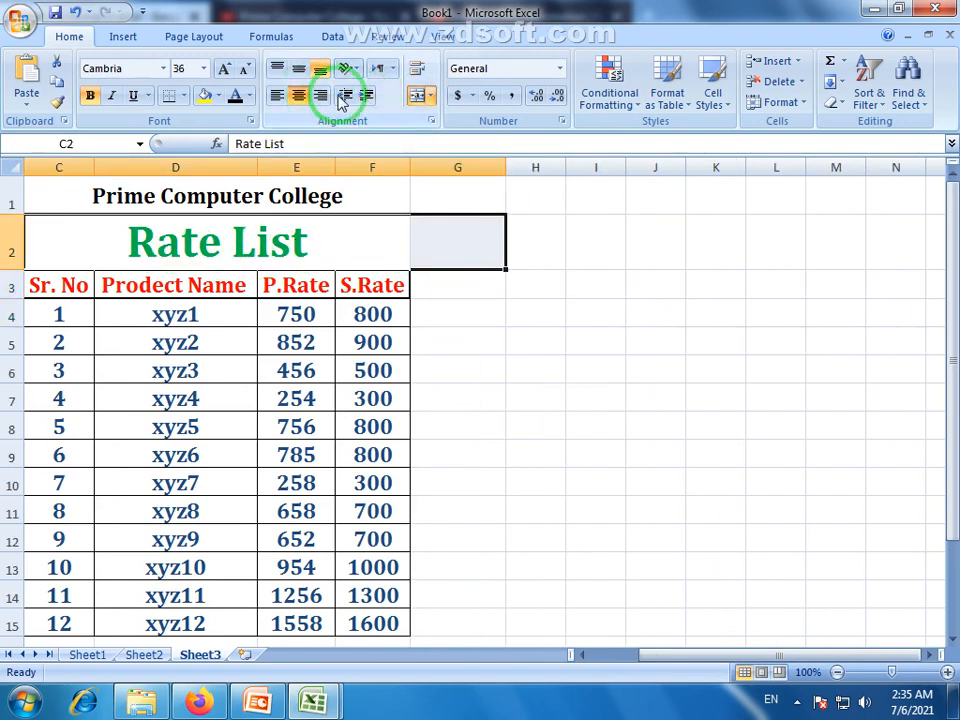
left_click(417, 95)
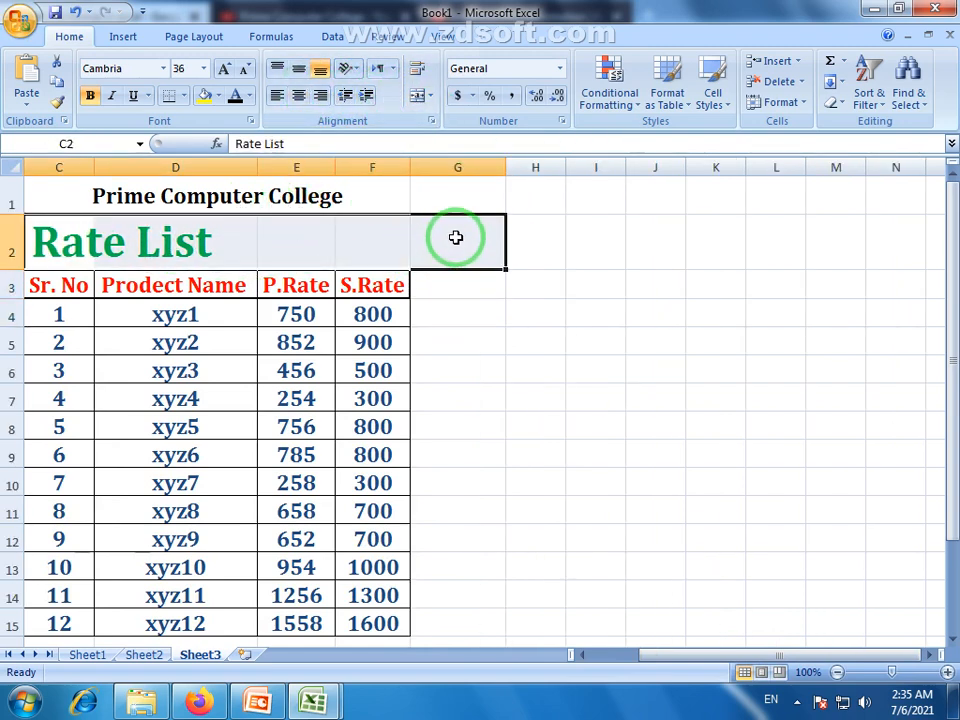
left_click_drag(450, 238, 186, 260)
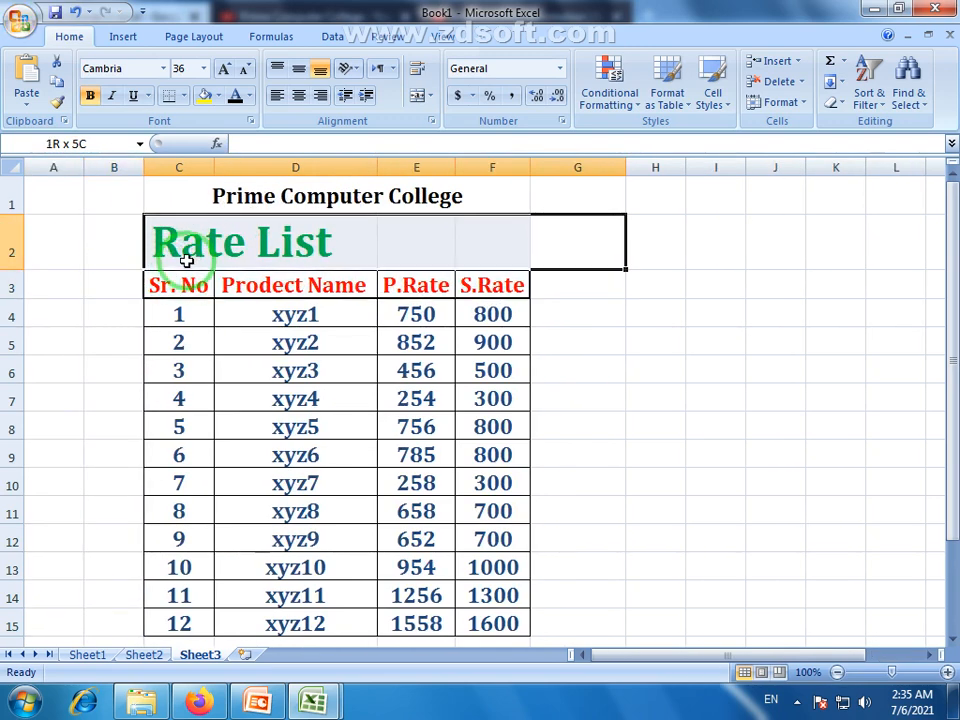
left_click(417, 95)
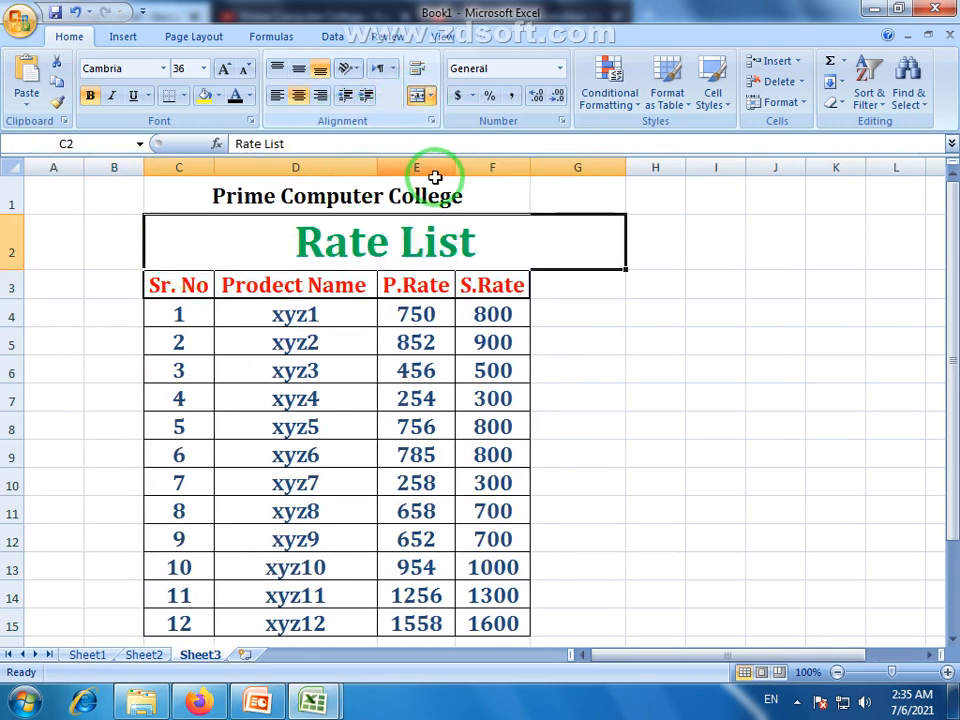
left_click(580, 288)
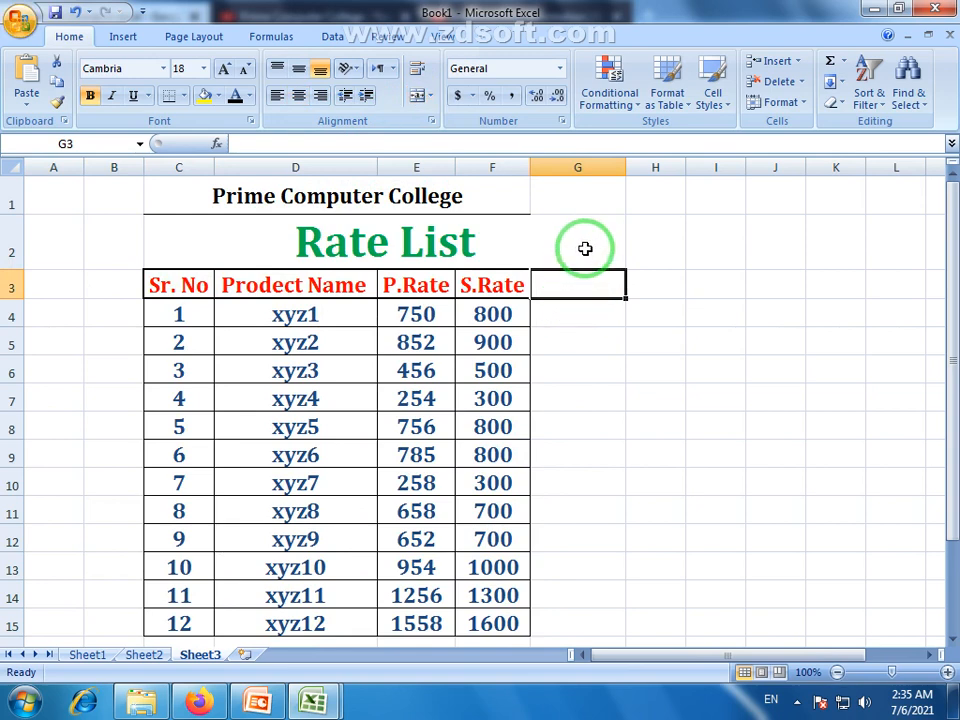
Step: Enter the column header "Saveing" in cell G3, beside the S.Rate header
left_click(593, 315)
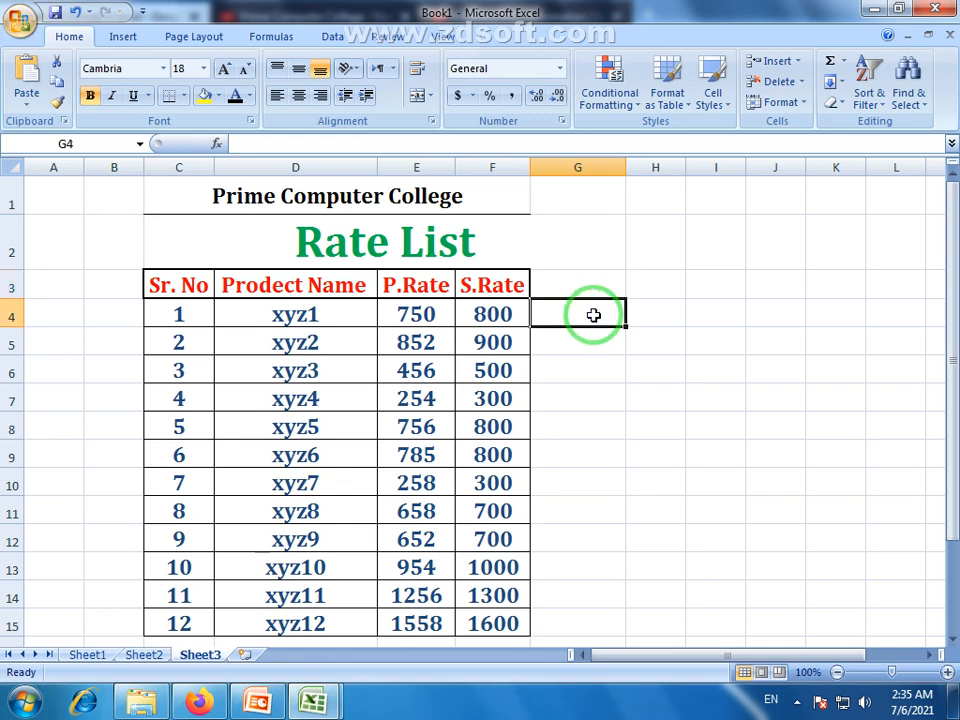
left_click_drag(598, 301, 598, 288)
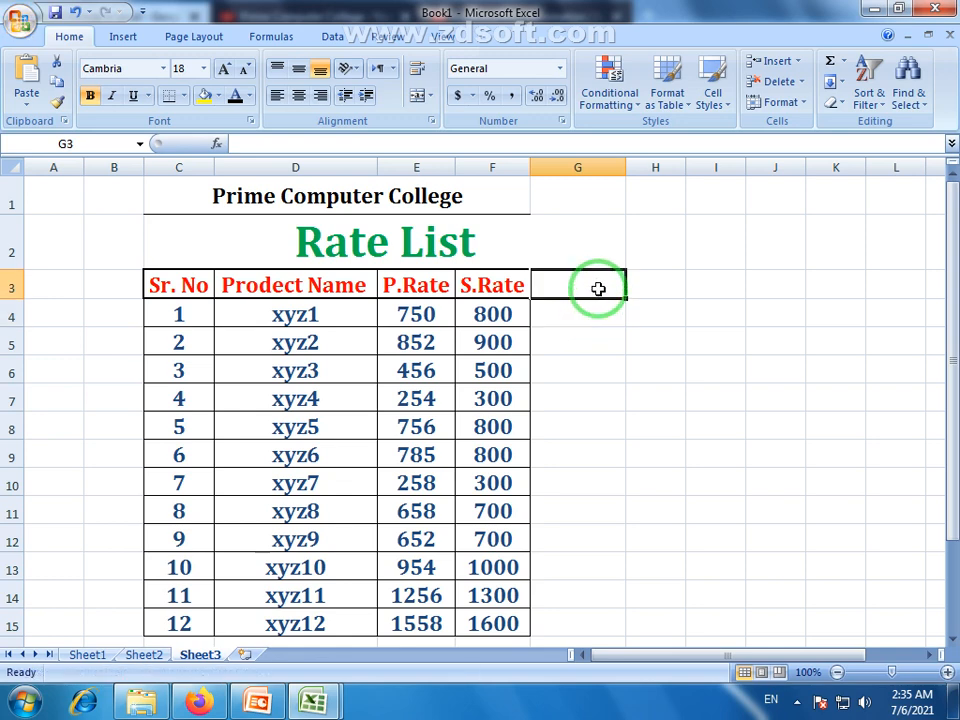
type("Saveing")
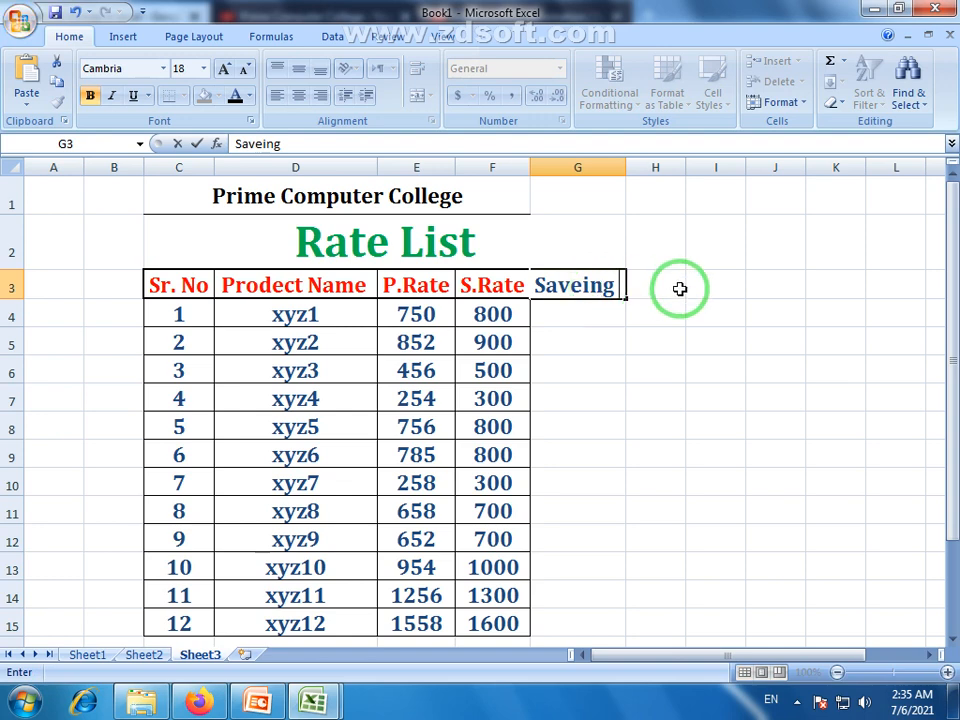
key("Return")
Step: Set the font colour of the "Saveing" header in G3 to standard red and centre it horizontally
left_click(577, 287)
left_click(249, 95)
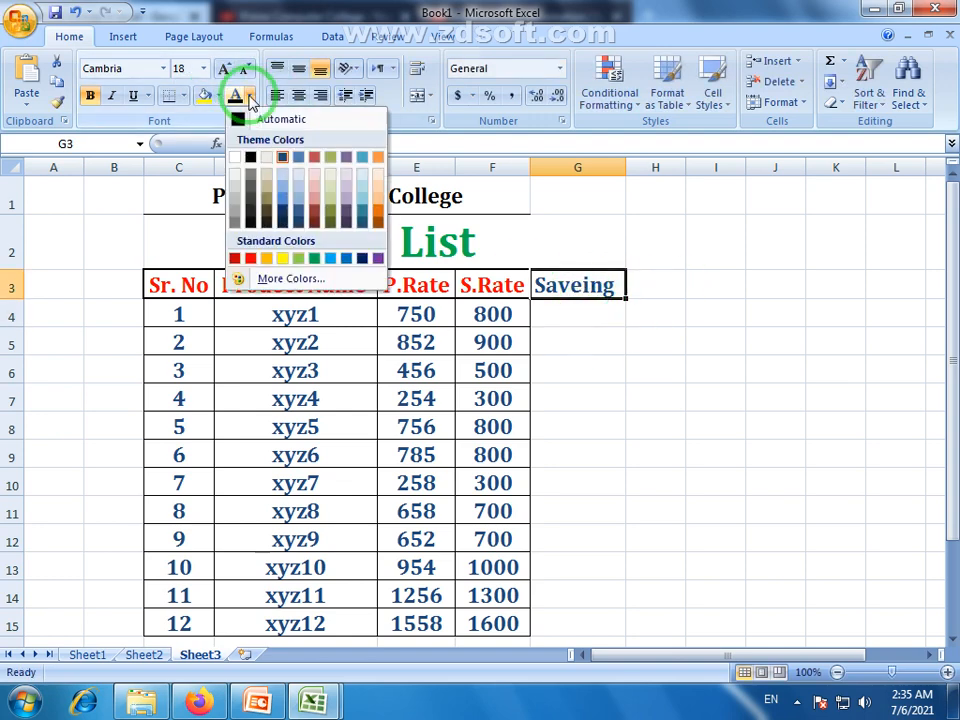
left_click(253, 257)
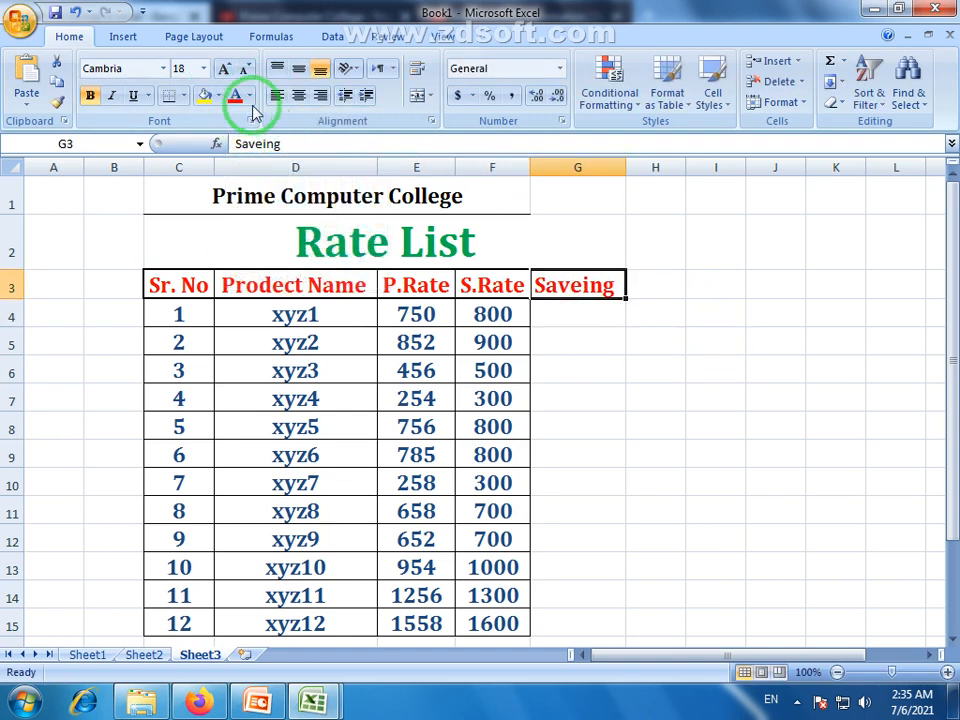
left_click(299, 95)
left_click(555, 315)
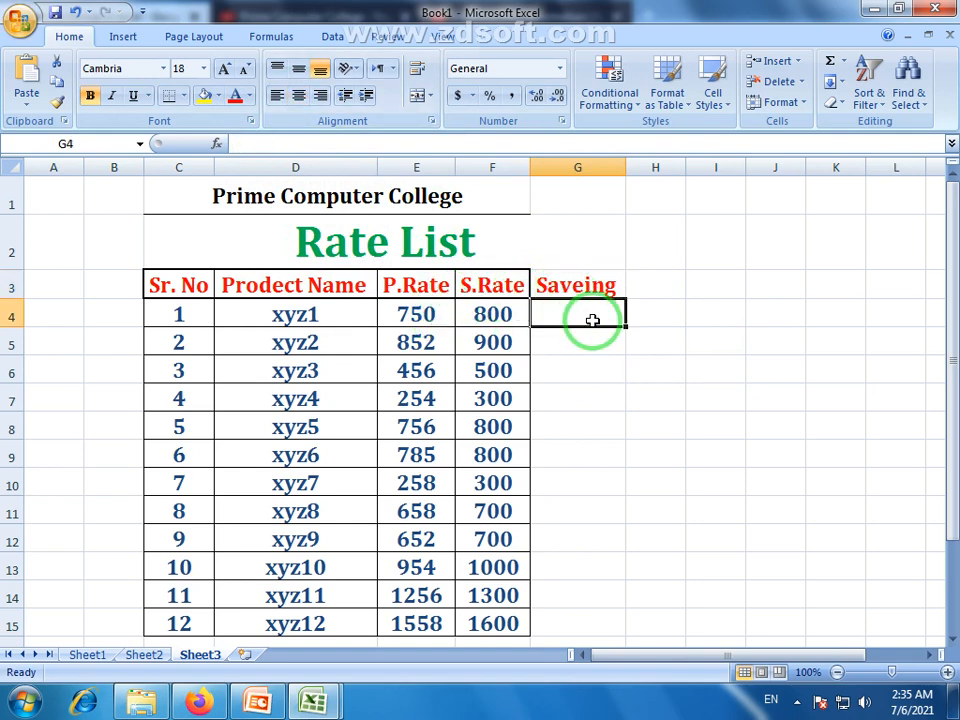
left_click(405, 314)
left_click(489, 314)
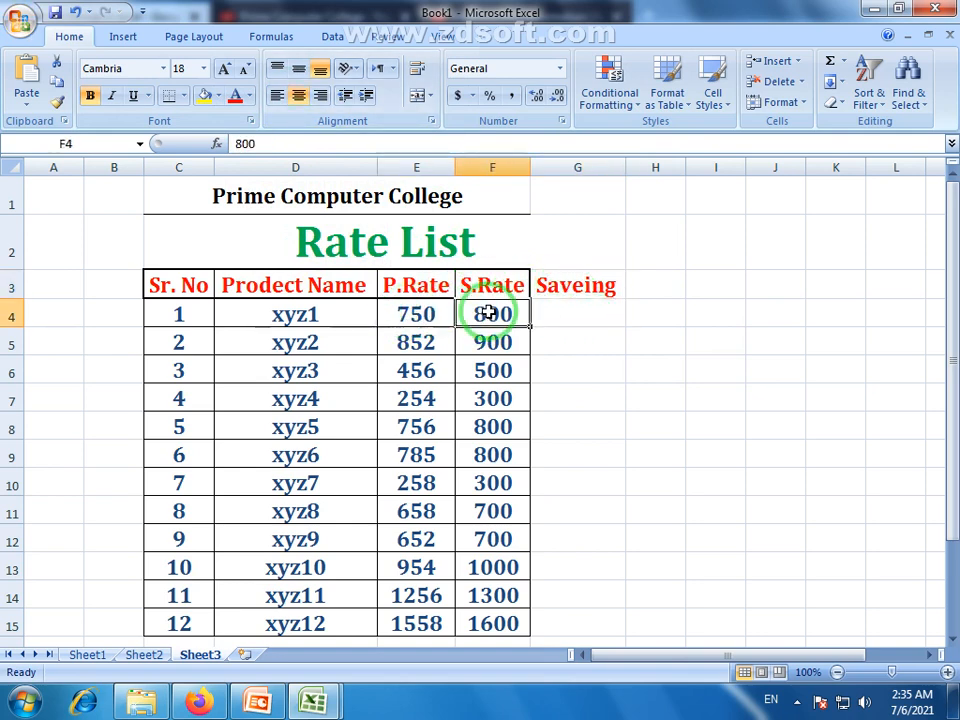
left_click(415, 308)
left_click(495, 316)
left_click(578, 318)
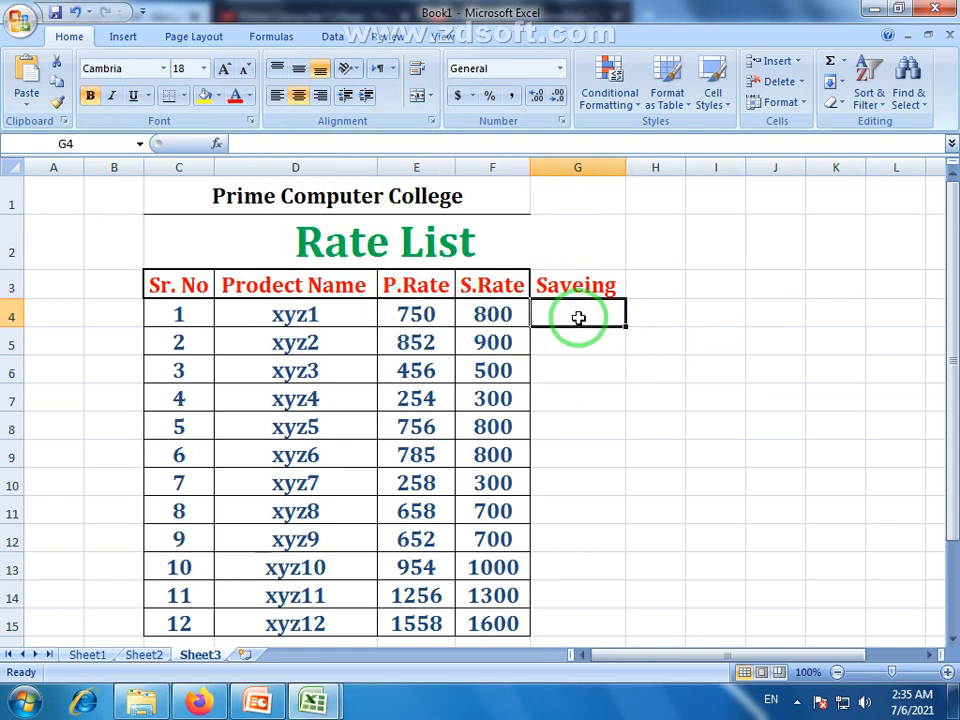
left_click(430, 314)
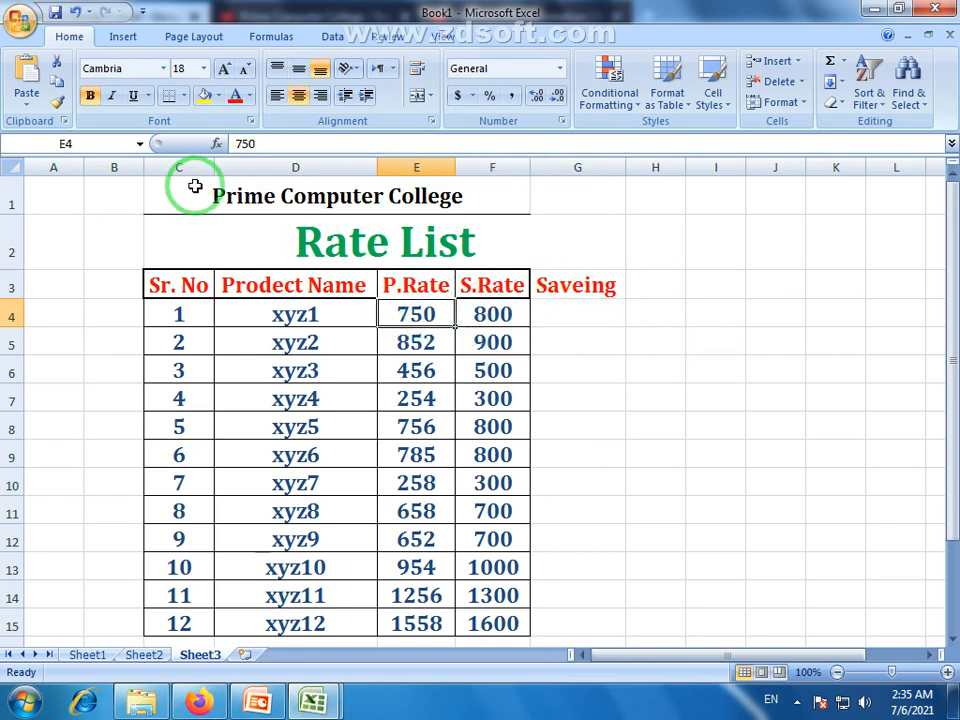
Step: Clear the "Saveing" header in cell G3 and undo its removal
left_click(580, 289)
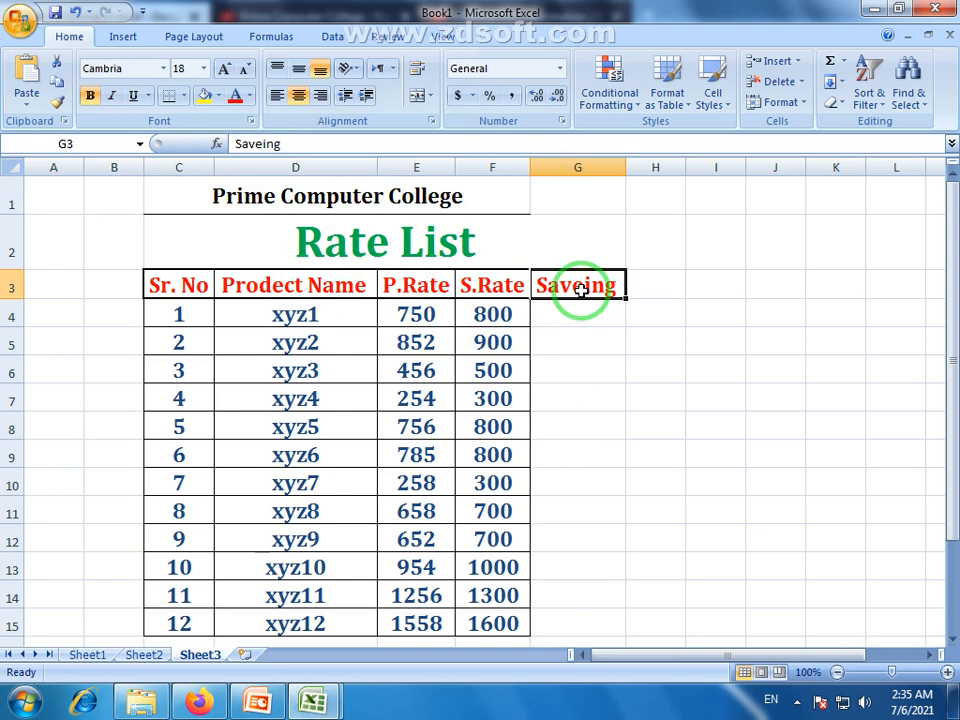
left_click(572, 313)
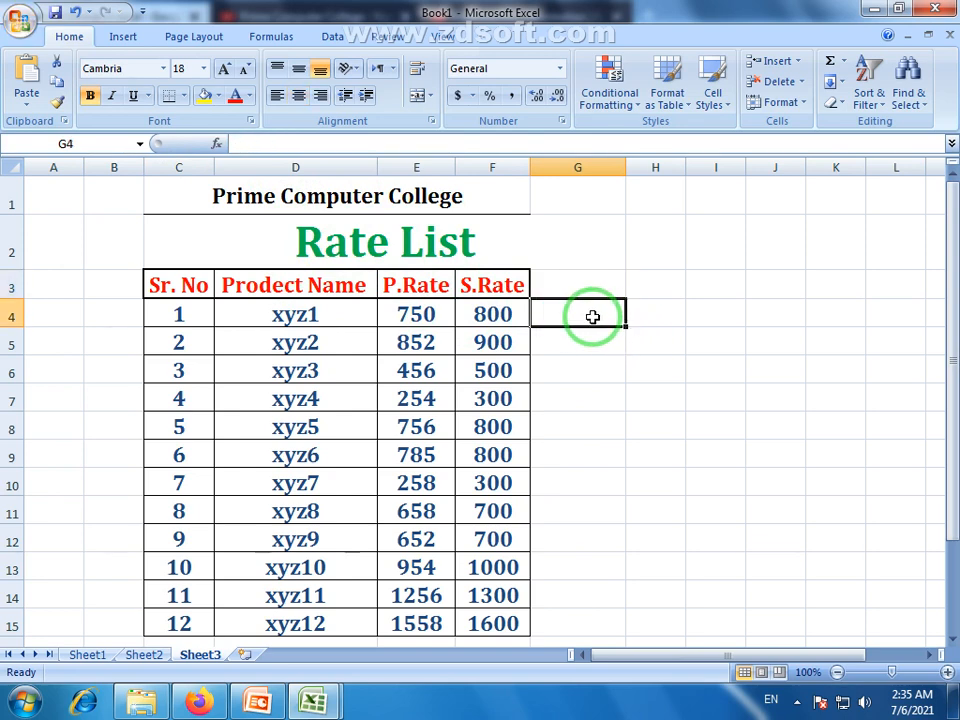
key("ctrl+z")
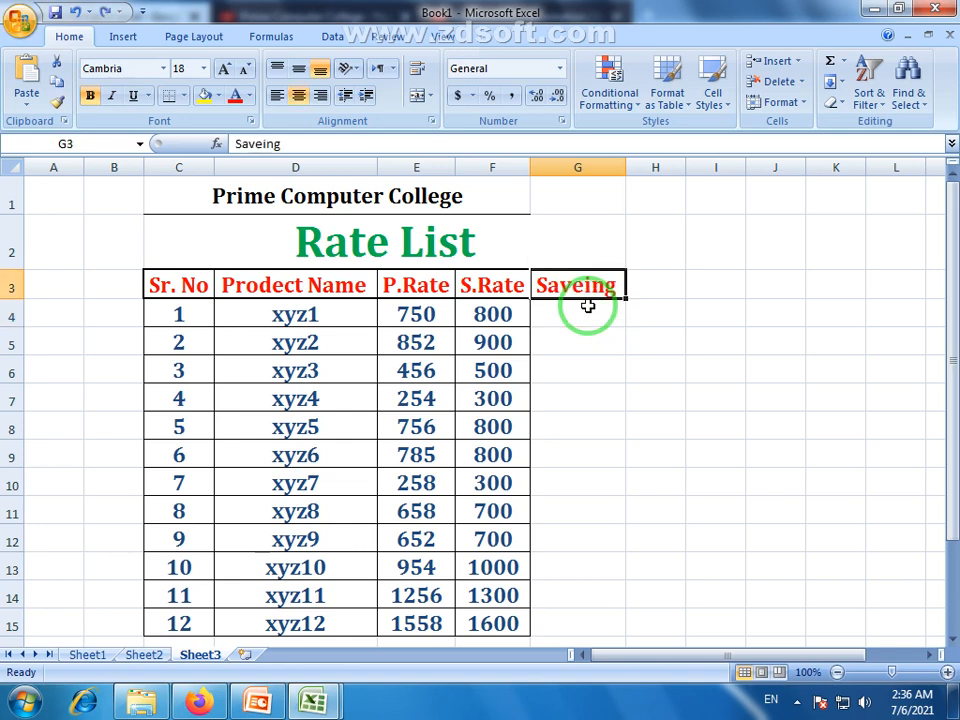
left_click(588, 306)
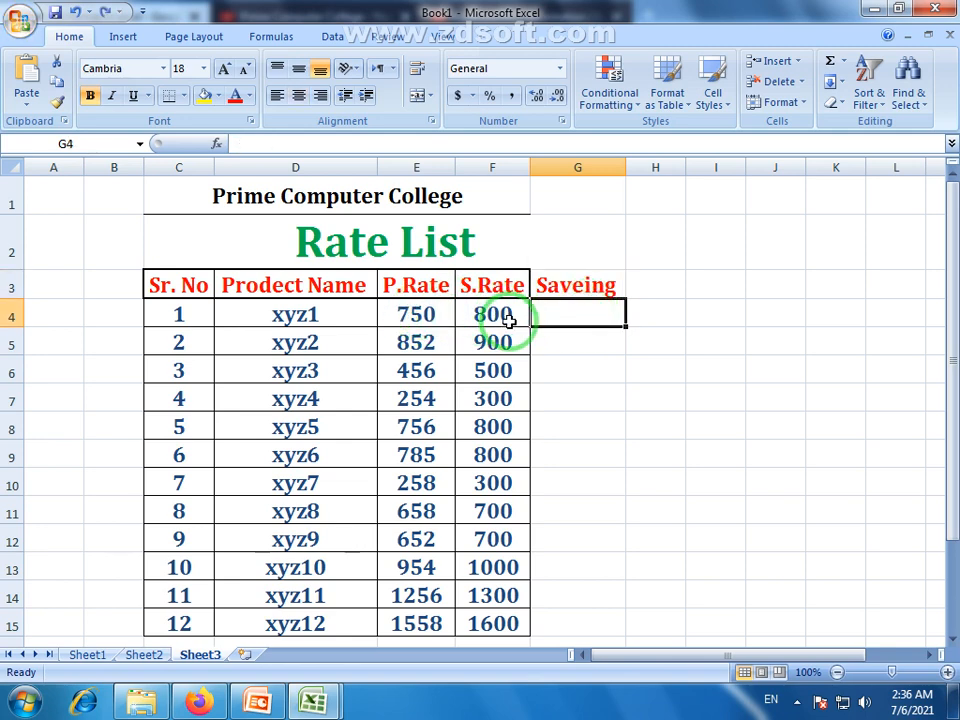
left_click(498, 315)
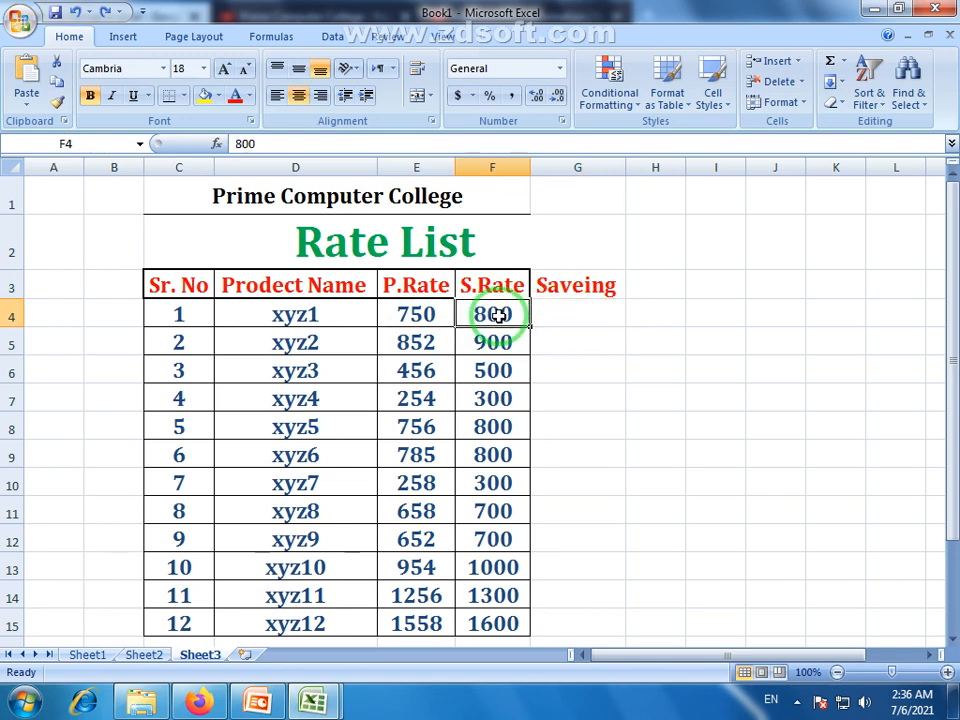
Step: Enter the formula =F4-E4 in cell G4 to calculate the first product's saving from its sale and purchase rates
left_click(420, 316)
left_click(578, 321)
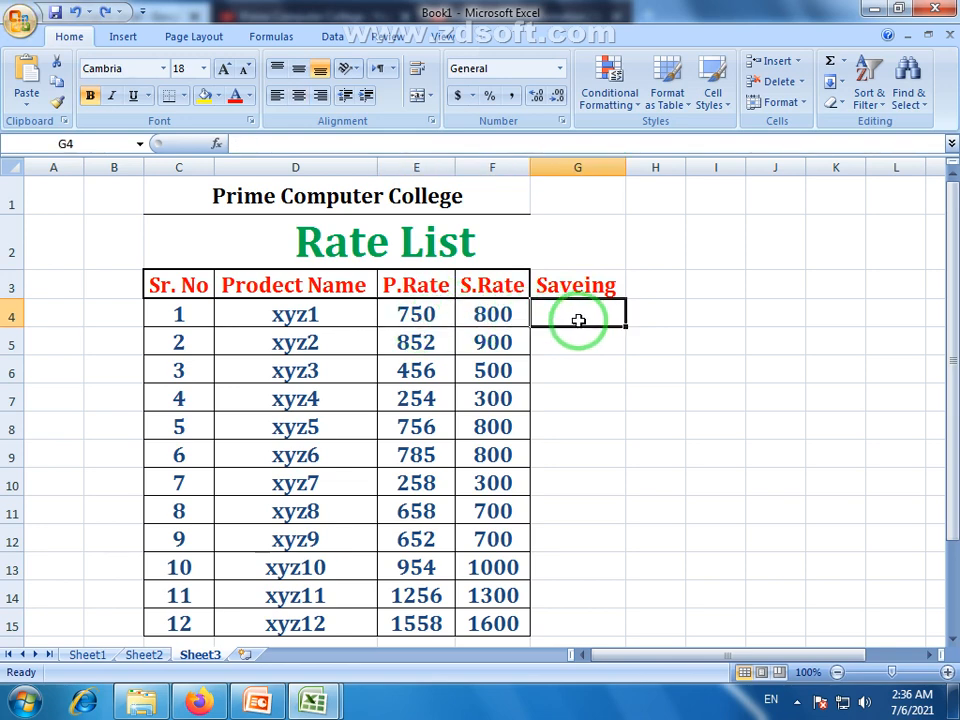
type("=")
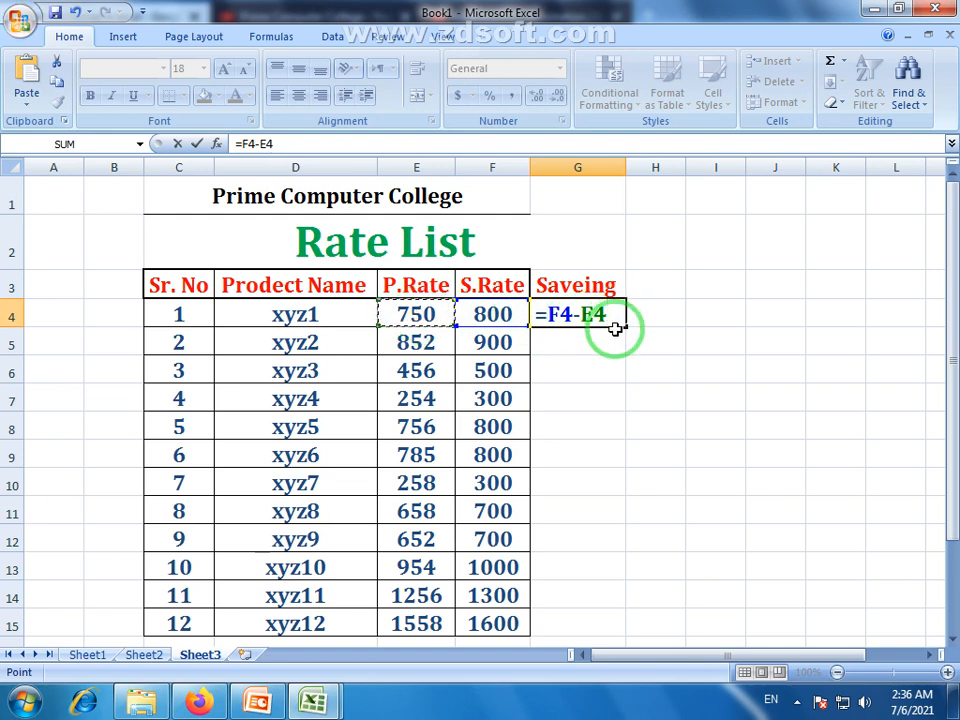
key("Return")
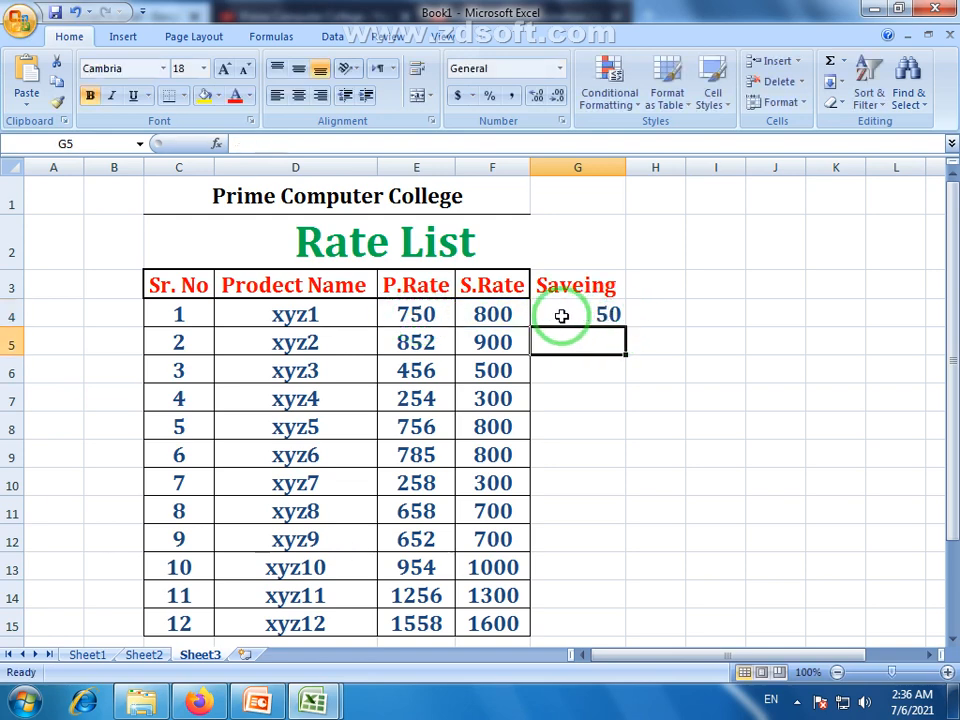
left_click(562, 316)
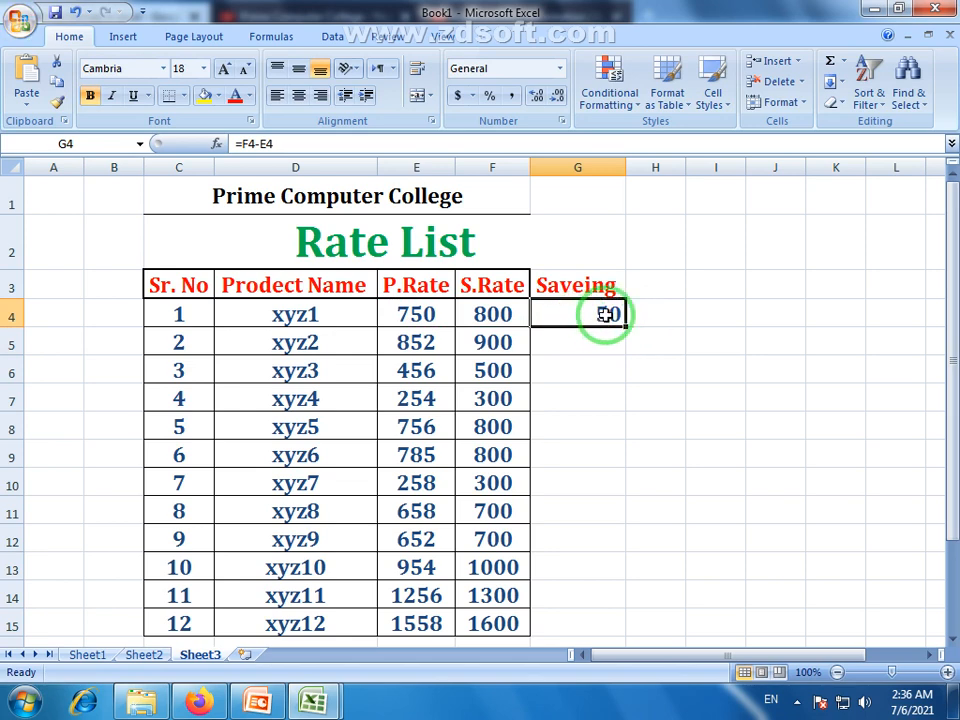
Step: Fill the saving formula from G4 down to G15 for all twelve products and centre the results horizontally
left_click(558, 332)
left_click(585, 322)
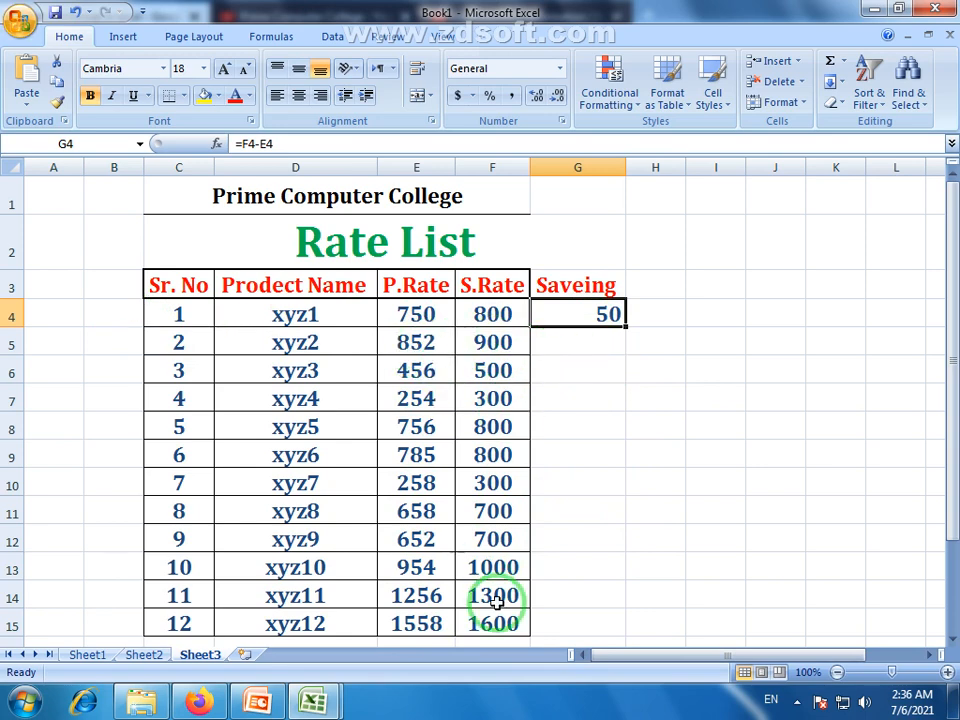
left_click(602, 342)
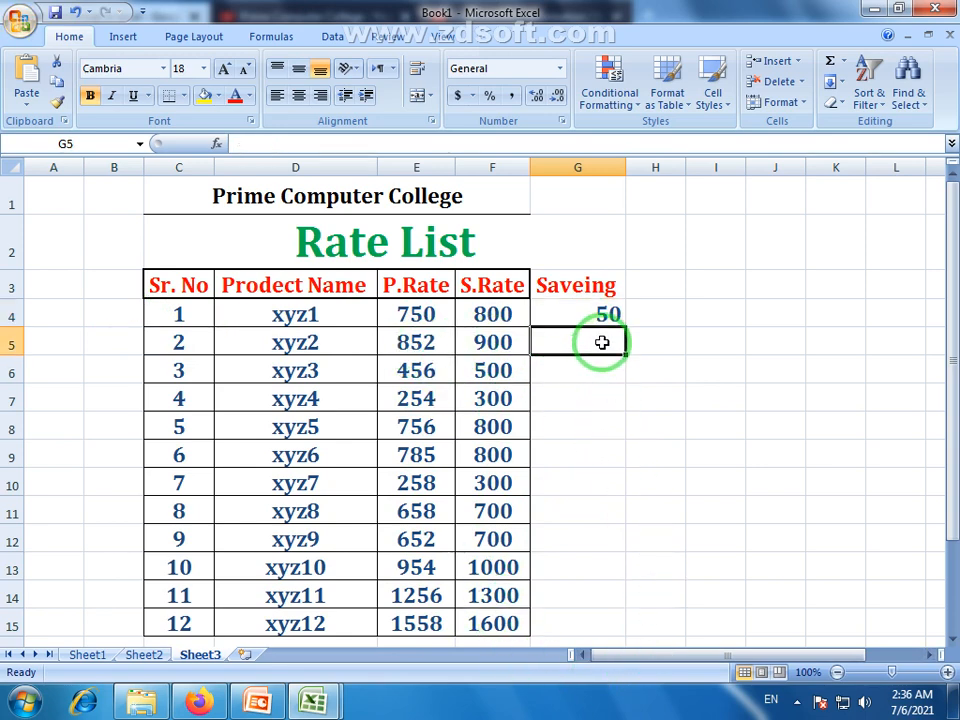
left_click(429, 338)
left_click(583, 345)
left_click(561, 317)
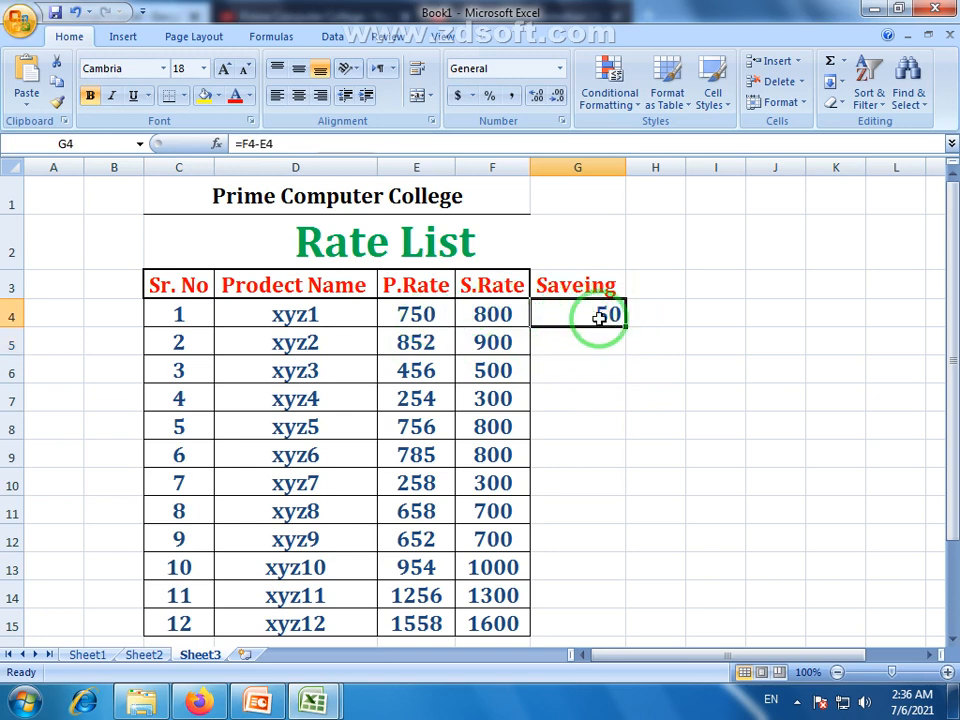
left_click_drag(626, 326, 620, 624)
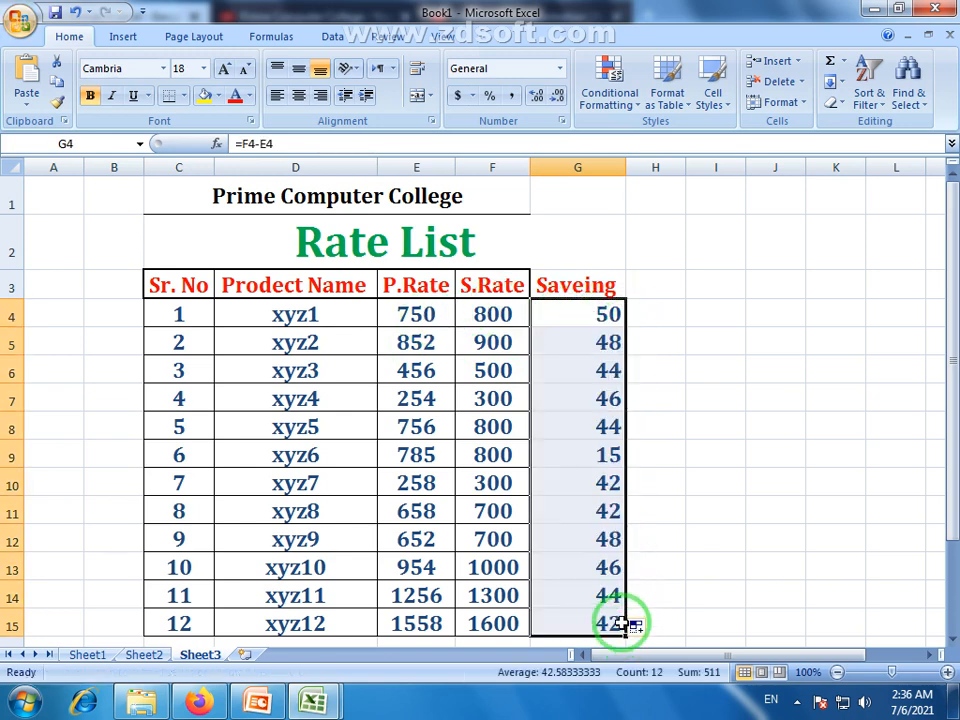
left_click(298, 95)
left_click(707, 456)
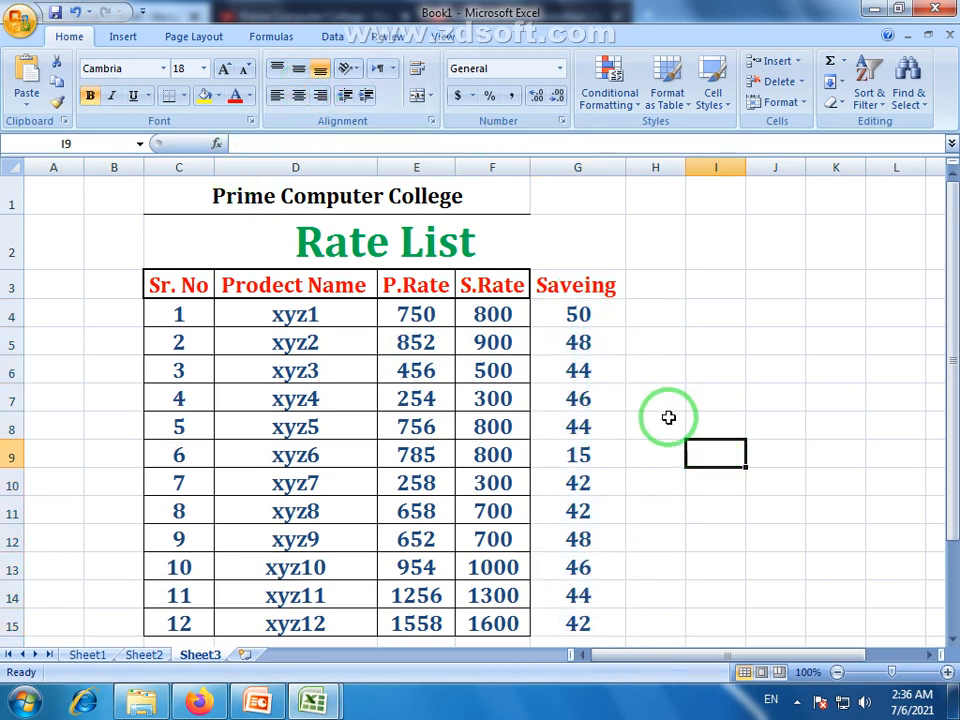
scroll(660, 440, "down", 1)
scroll(626, 462, "up", 1)
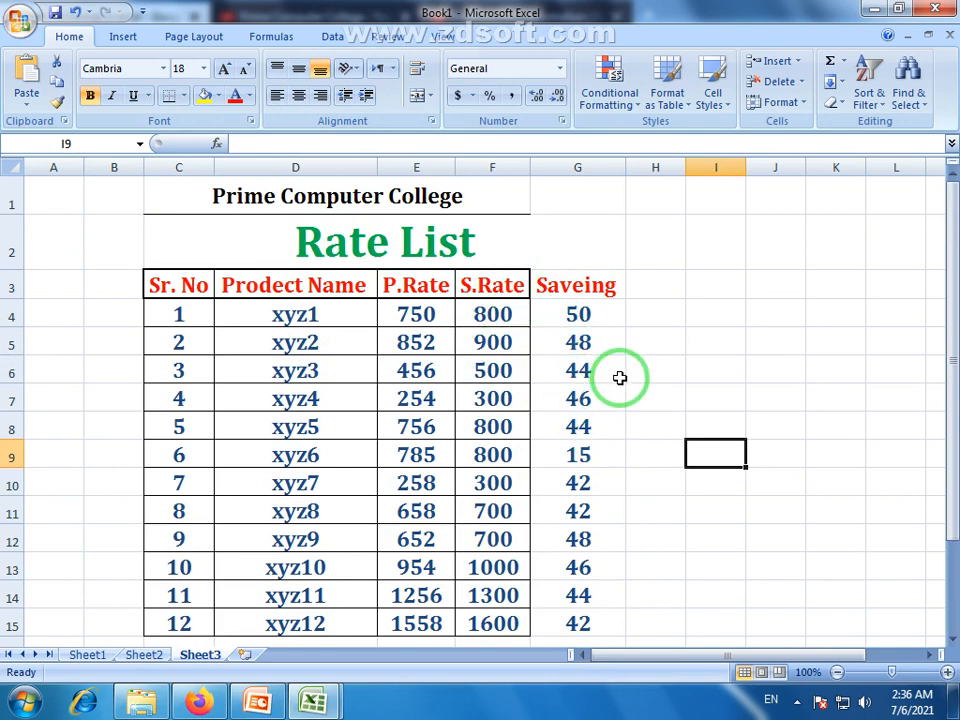
scroll(615, 370, "down", 1)
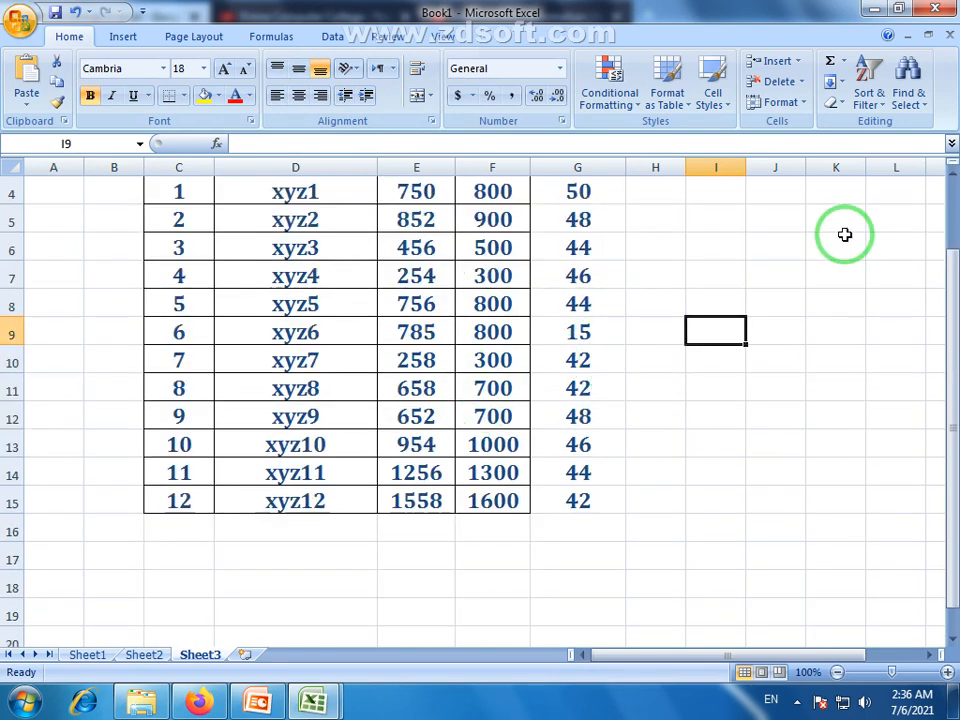
scroll(844, 234, "up", 1)
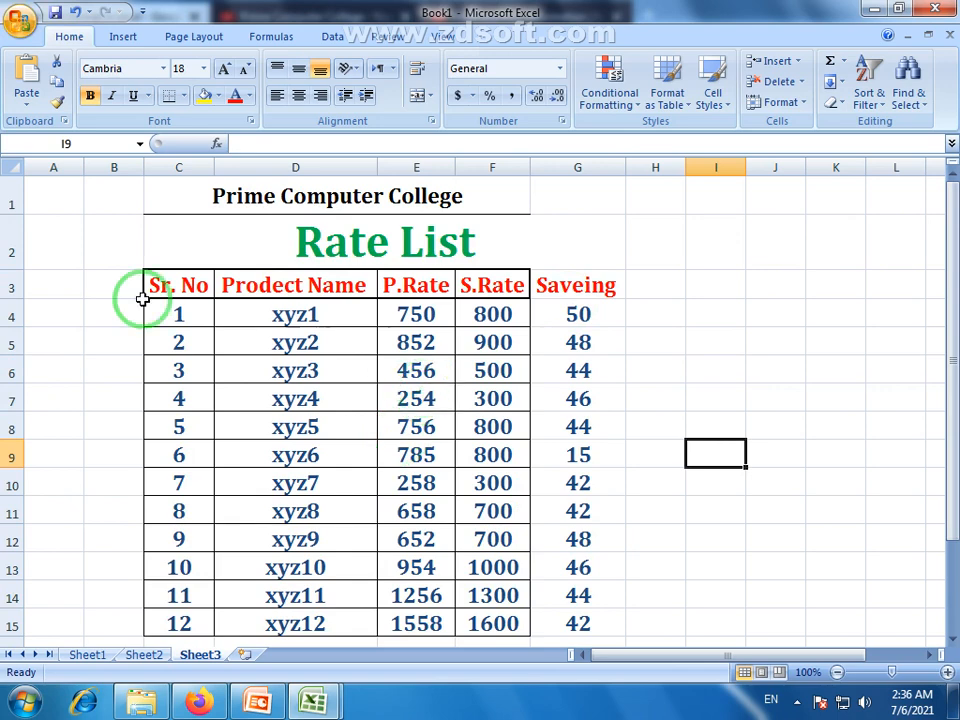
left_click_drag(184, 286, 565, 625)
left_click(668, 456)
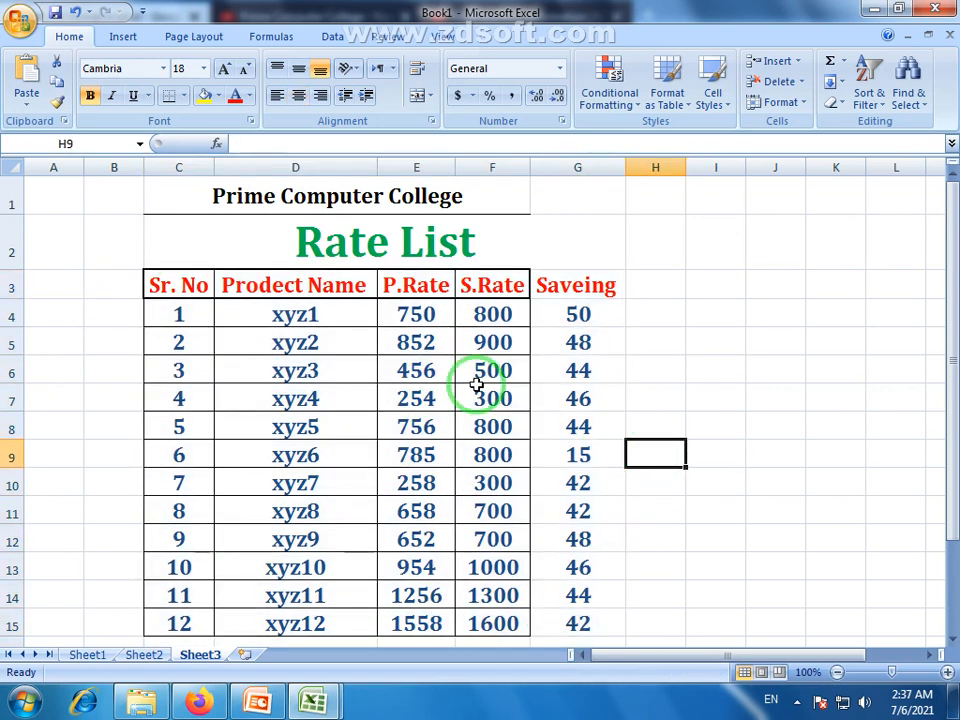
scroll(495, 315, "down", 2)
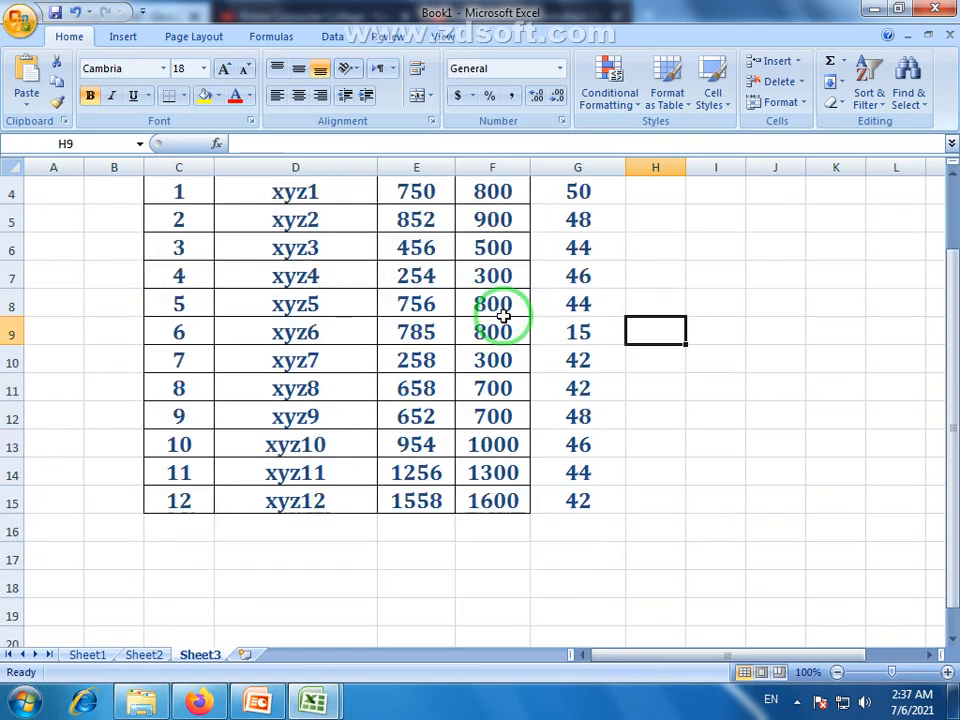
scroll(502, 316, "up", 2)
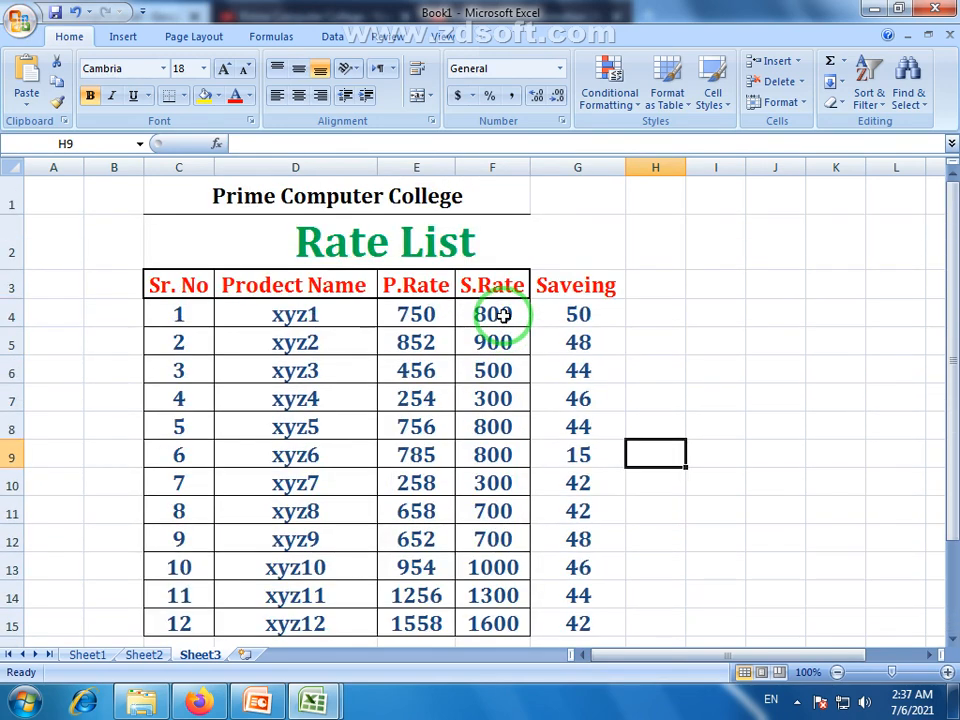
scroll(502, 316, "down", 1)
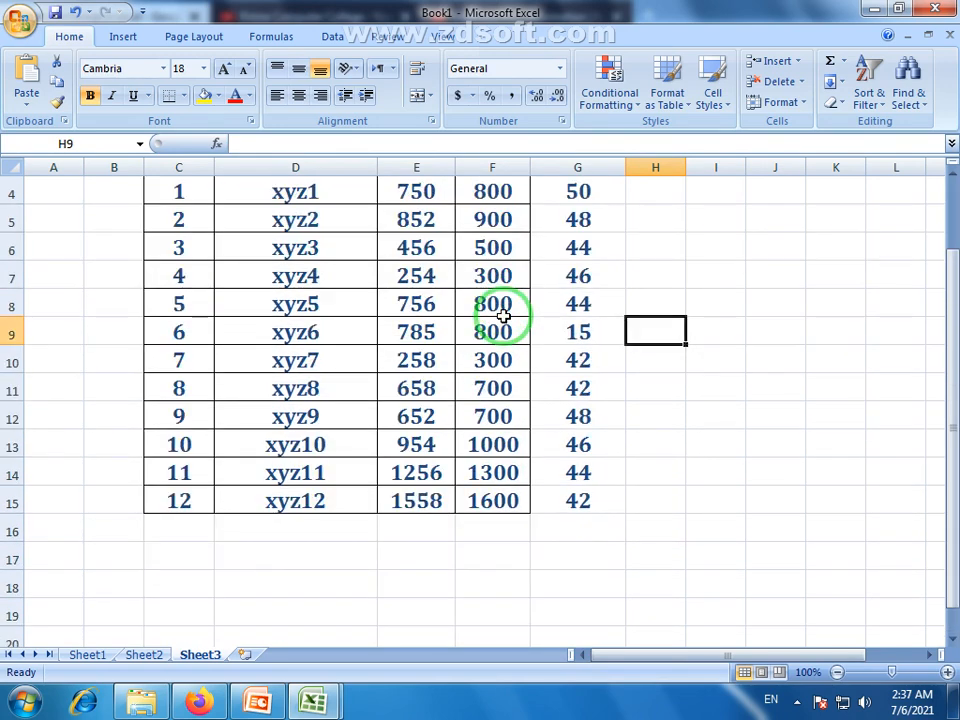
scroll(502, 316, "down", 2)
scroll(500, 315, "up", 3)
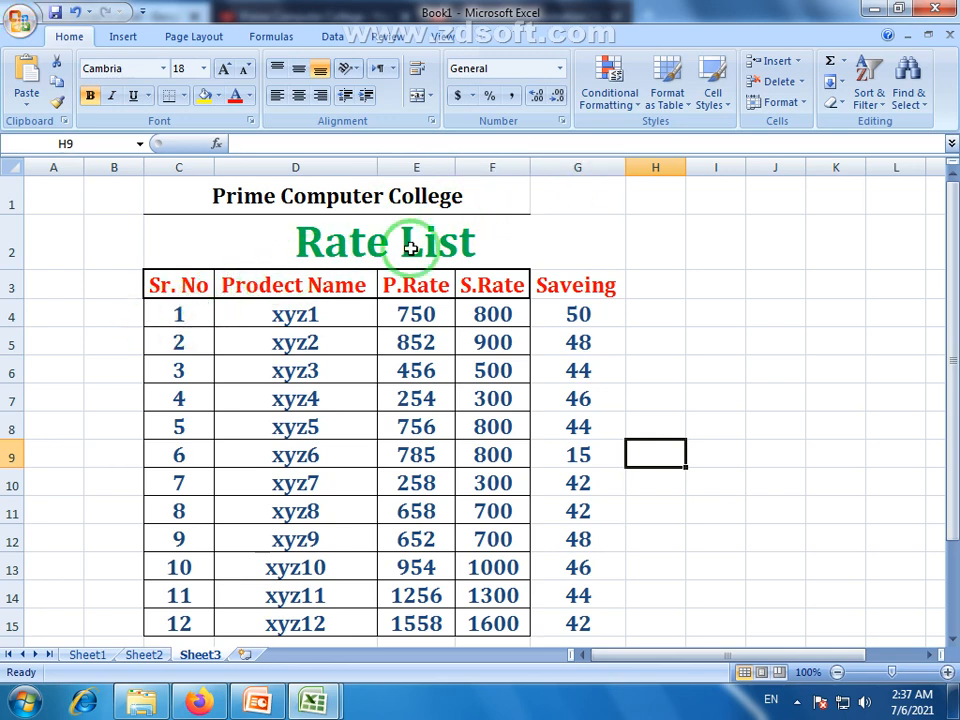
scroll(252, 344, "down", 2)
scroll(249, 344, "up", 2)
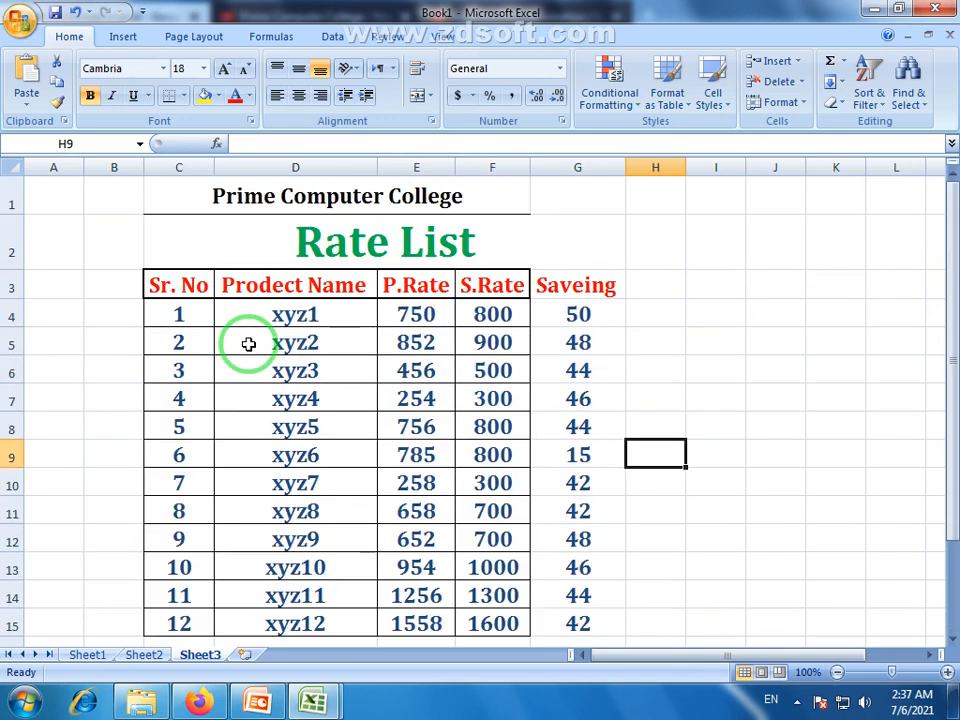